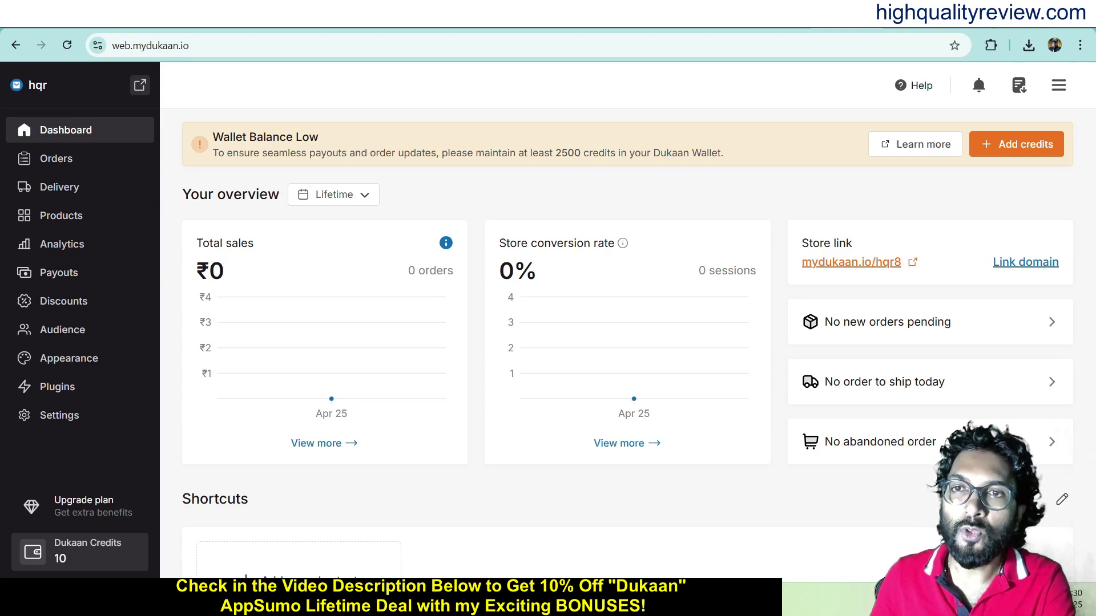
Switch to the AppSumo listing for Dukaan and examine its price, overview, and the plans and features comparison of the license tiers.
{"action": "key", "text": "ctrl+Tab"}
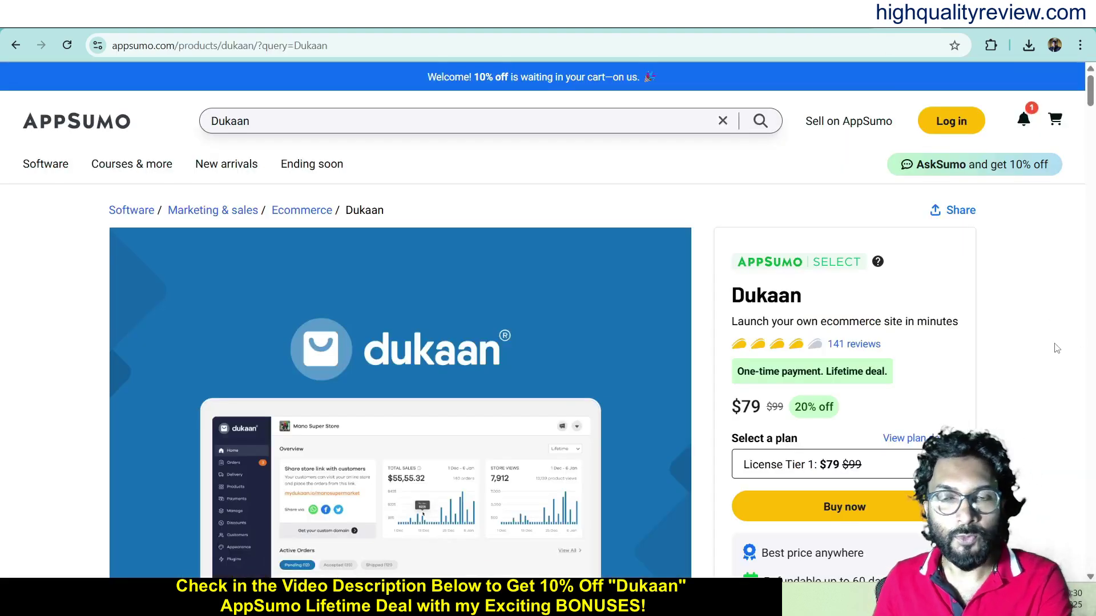
{"action": "left_click_drag", "start_coordinate": [730, 406], "coordinate": [762, 406]}
{"action": "left_click", "coordinate": [1009, 367]}
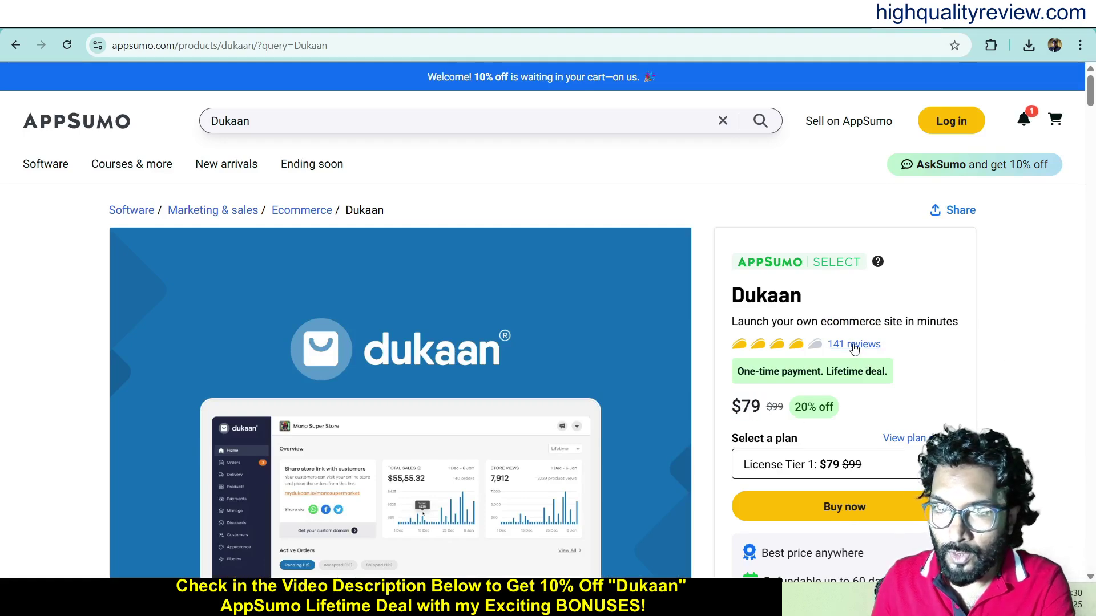
{"action": "scroll", "coordinate": [621, 433], "scroll_direction": "down", "scroll_amount": 12}
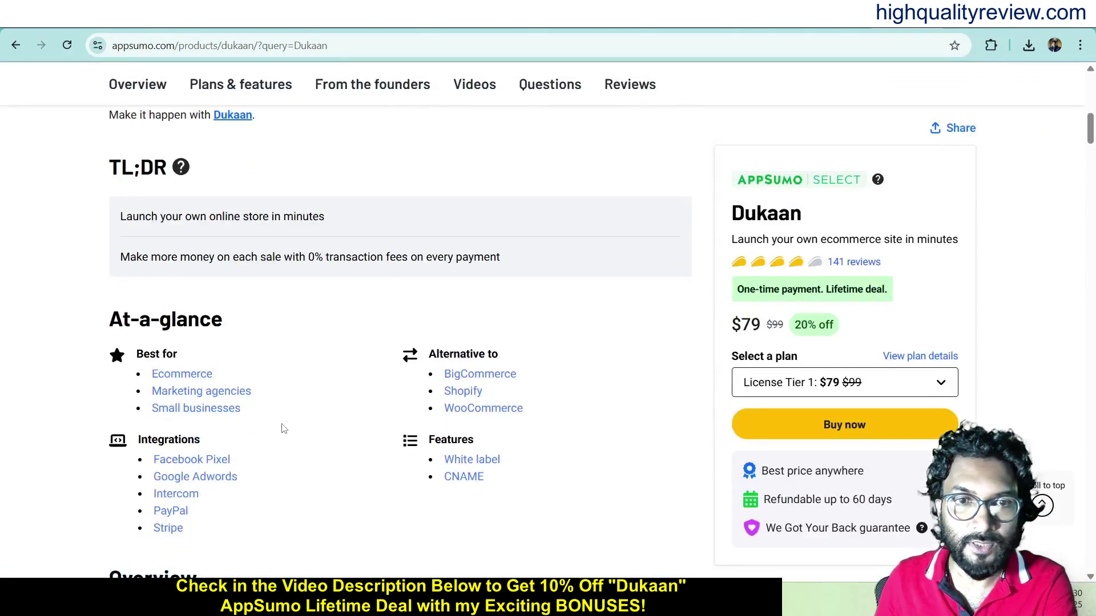
{"action": "left_click_drag", "start_coordinate": [1089, 135], "coordinate": [1091, 329]}
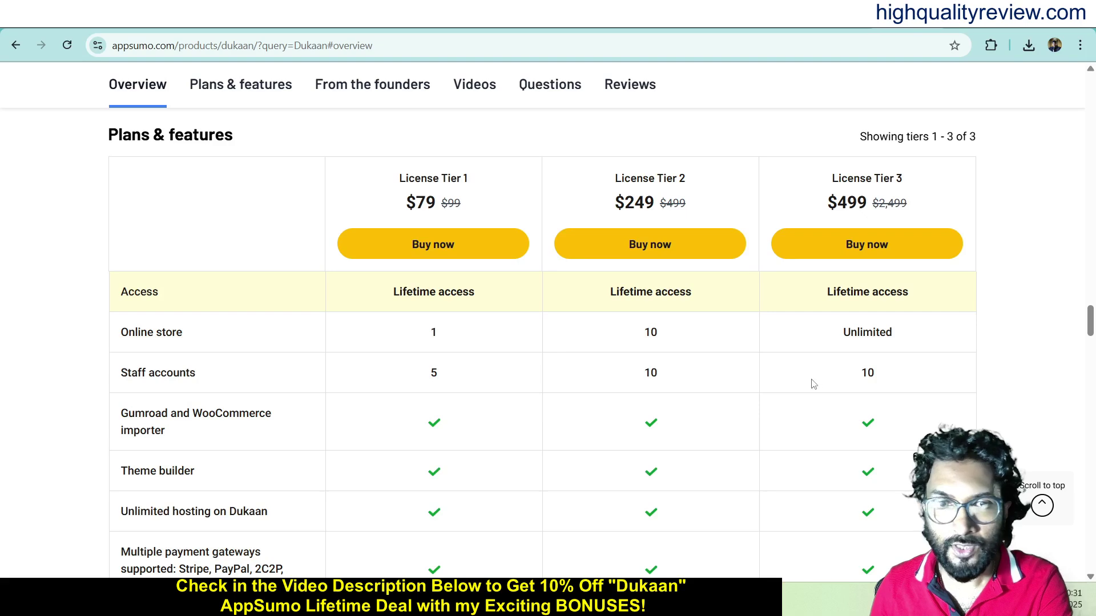
{"action": "scroll", "coordinate": [813, 382], "scroll_direction": "down", "scroll_amount": 3}
{"action": "scroll", "coordinate": [713, 451], "scroll_direction": "up", "scroll_amount": 4}
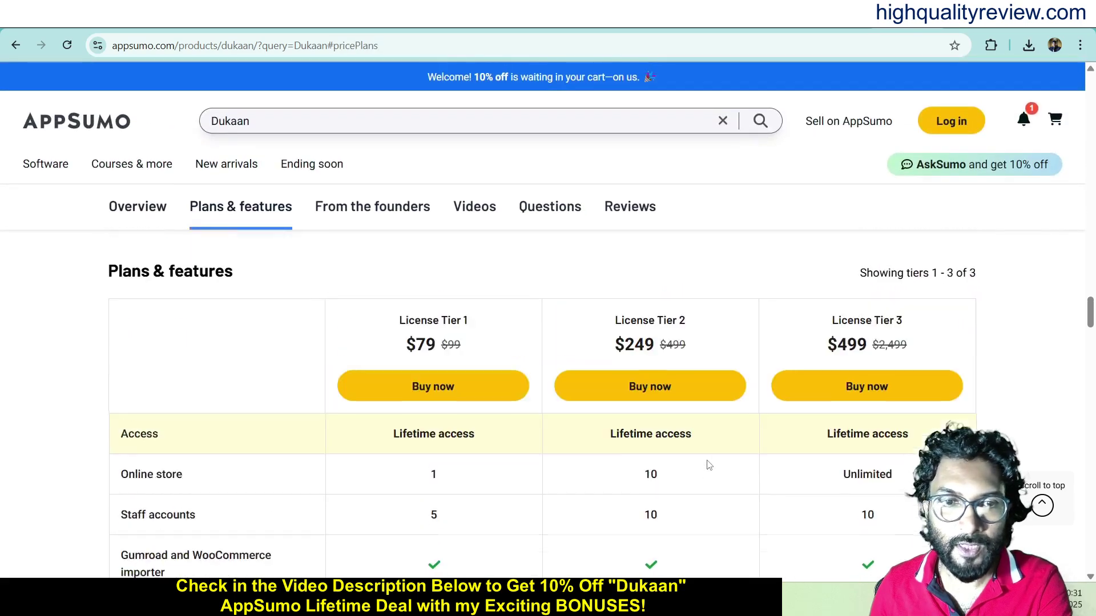
{"action": "scroll", "coordinate": [714, 455], "scroll_direction": "down", "scroll_amount": 5}
{"action": "scroll", "coordinate": [718, 462], "scroll_direction": "down", "scroll_amount": 8}
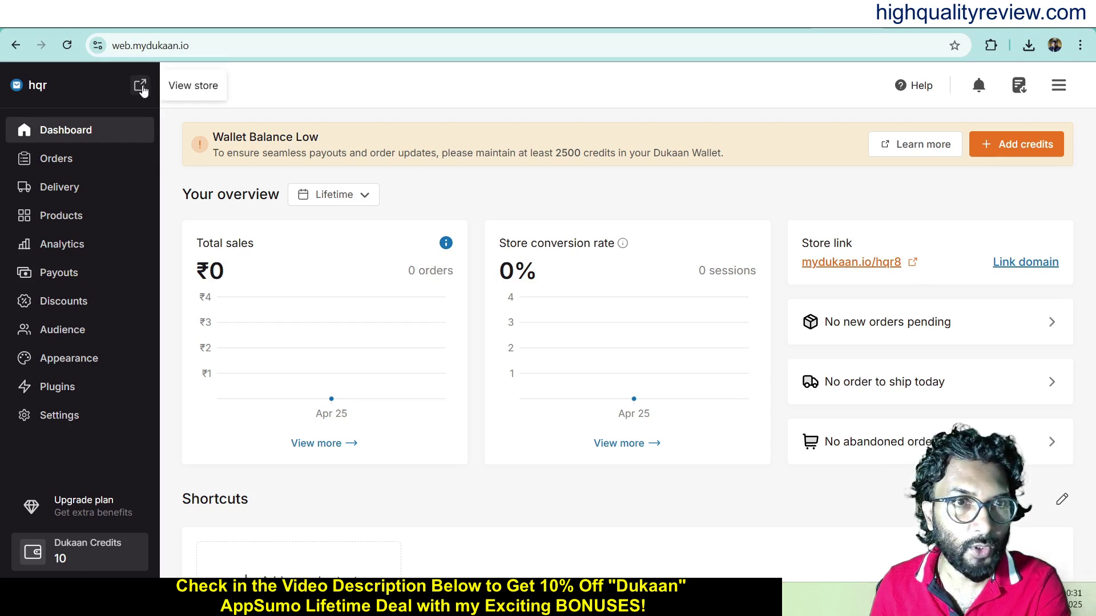
In the Dukaan store settings, replace the store link ending with fashionzone.
{"action": "left_click", "coordinate": [51, 420]}
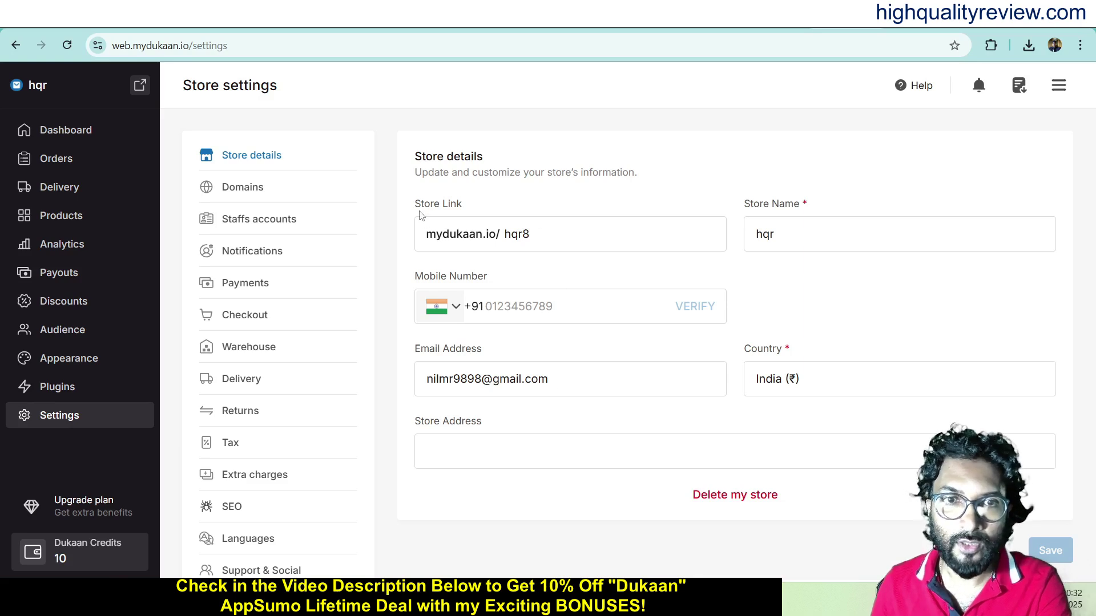
{"action": "left_click", "coordinate": [559, 236]}
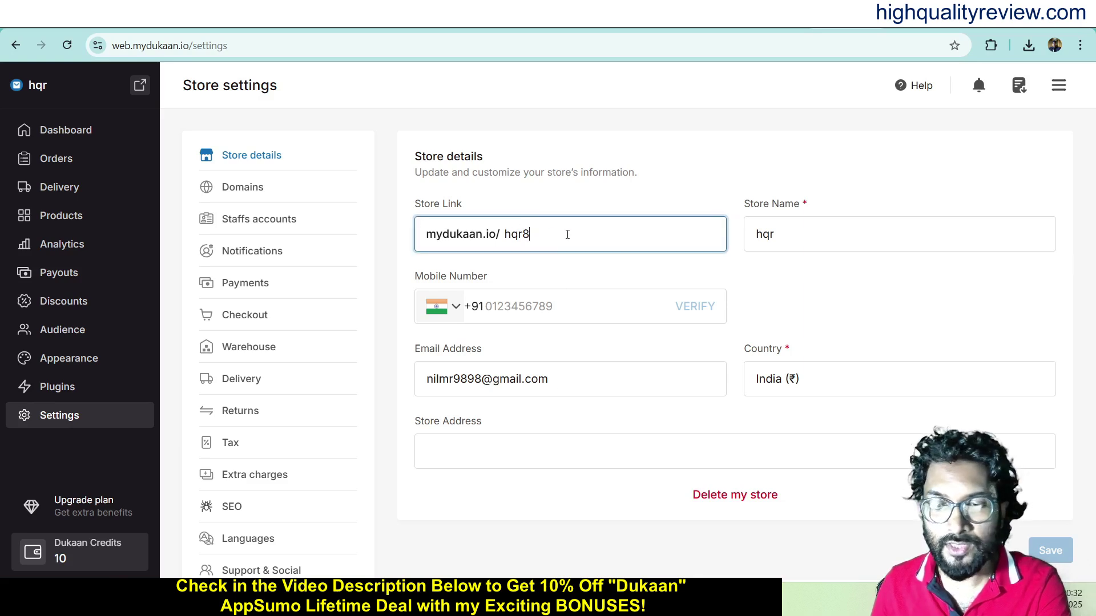
{"action": "key", "text": "BackSpace"}
{"action": "key", "text": "BackSpace"}
{"action": "key", "text": "BackSpace"}
{"action": "key", "text": "BackSpace"}
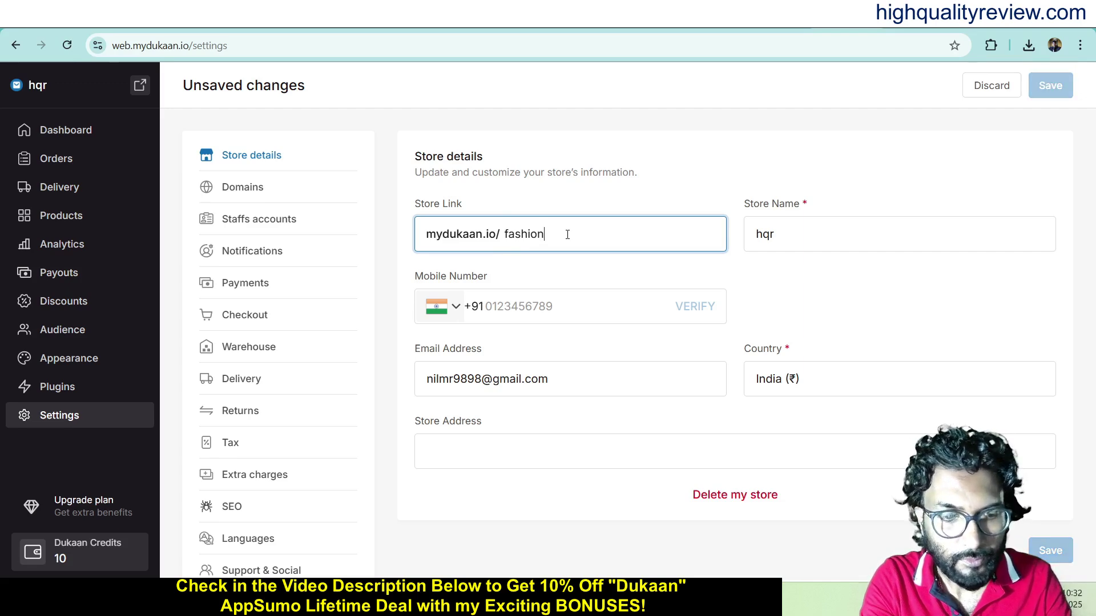
{"action": "type", "text": "zon"}
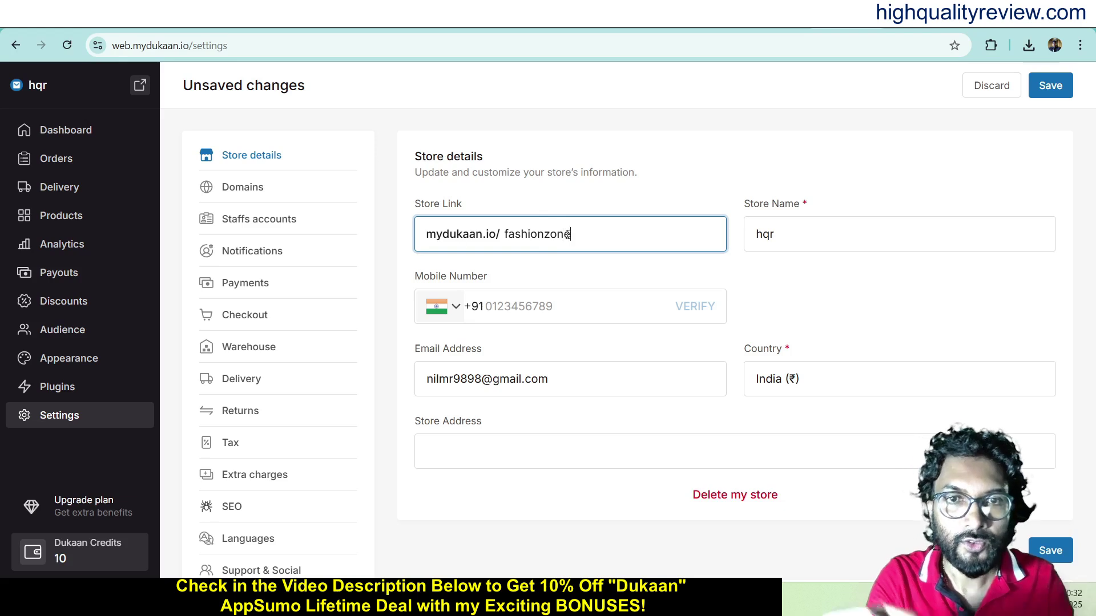
{"action": "type", "text": "e"}
Set the store name to Fashion Zone and submit the store details for saving.
{"action": "left_click", "coordinate": [843, 231]}
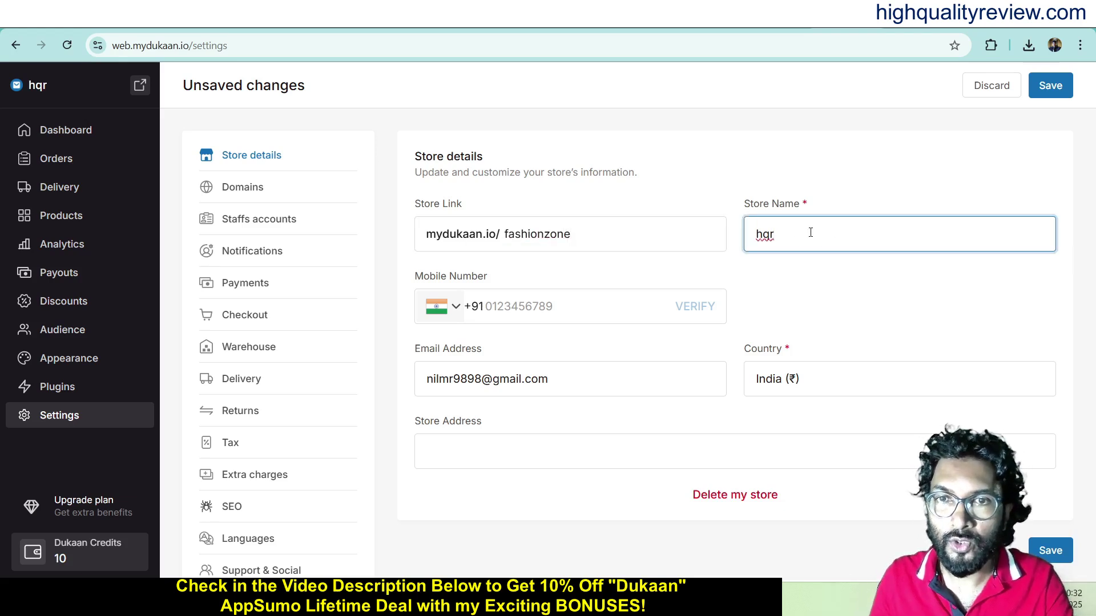
{"action": "left_click_drag", "start_coordinate": [810, 232], "coordinate": [750, 232]}
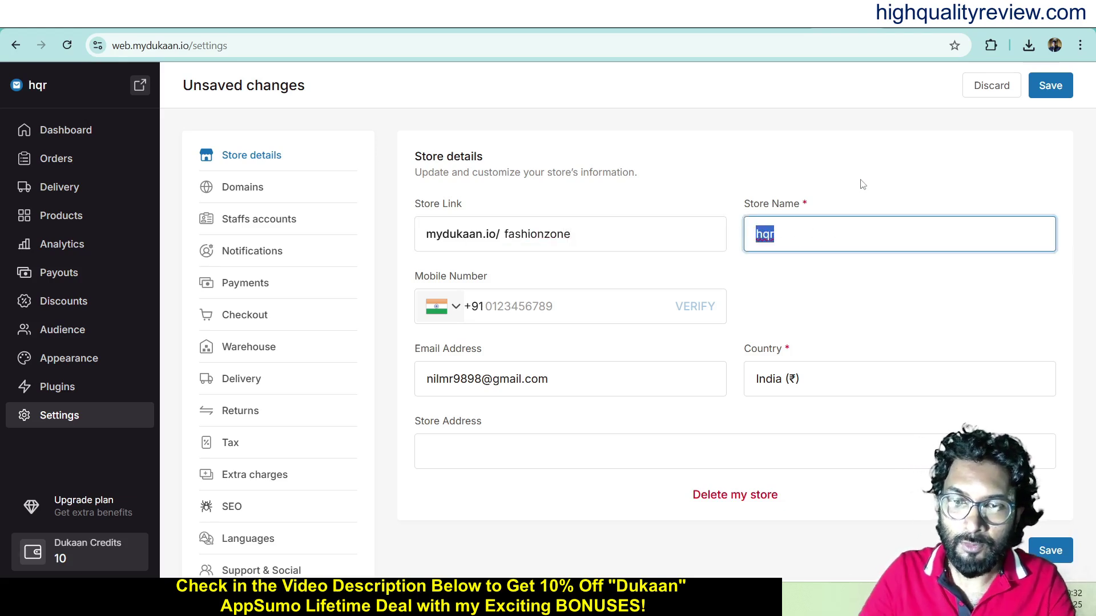
{"action": "key", "text": "BackSpace"}
{"action": "type", "text": "Fas"}
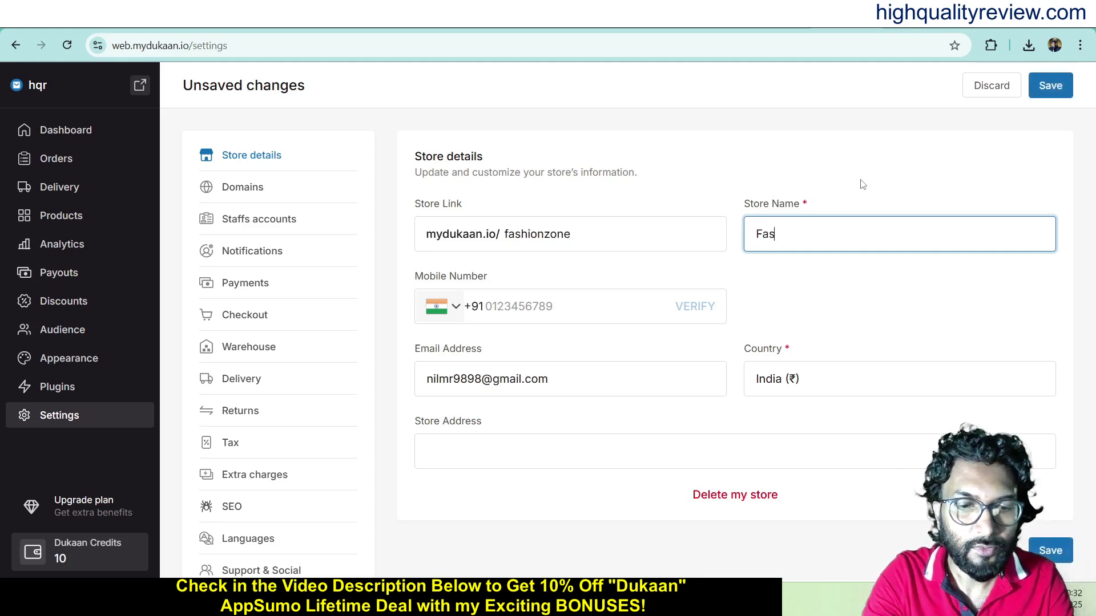
{"action": "type", "text": "hion "}
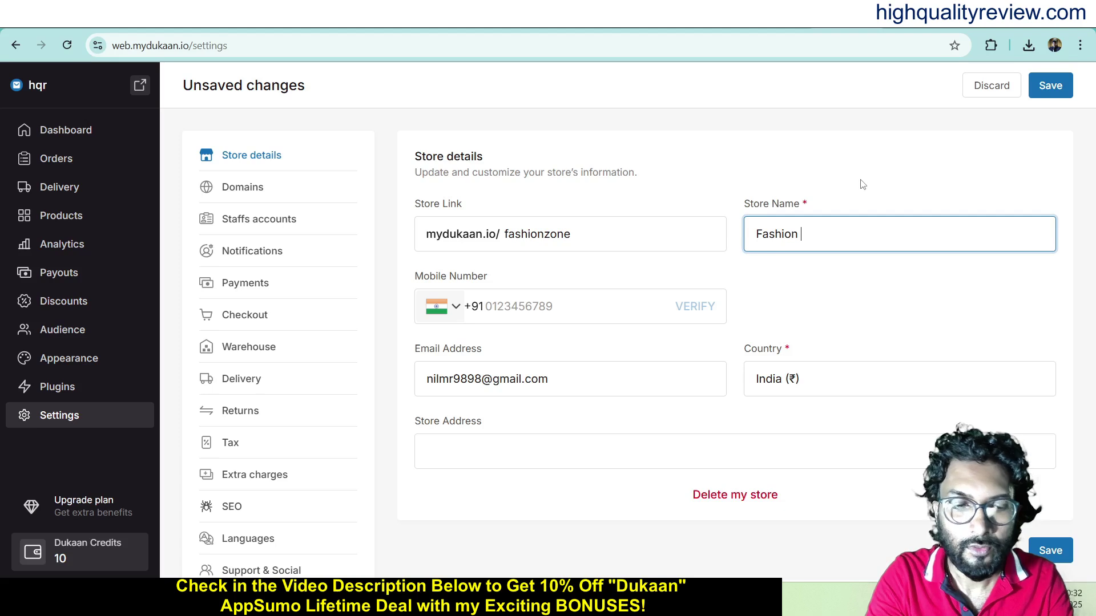
{"action": "type", "text": "Zone"}
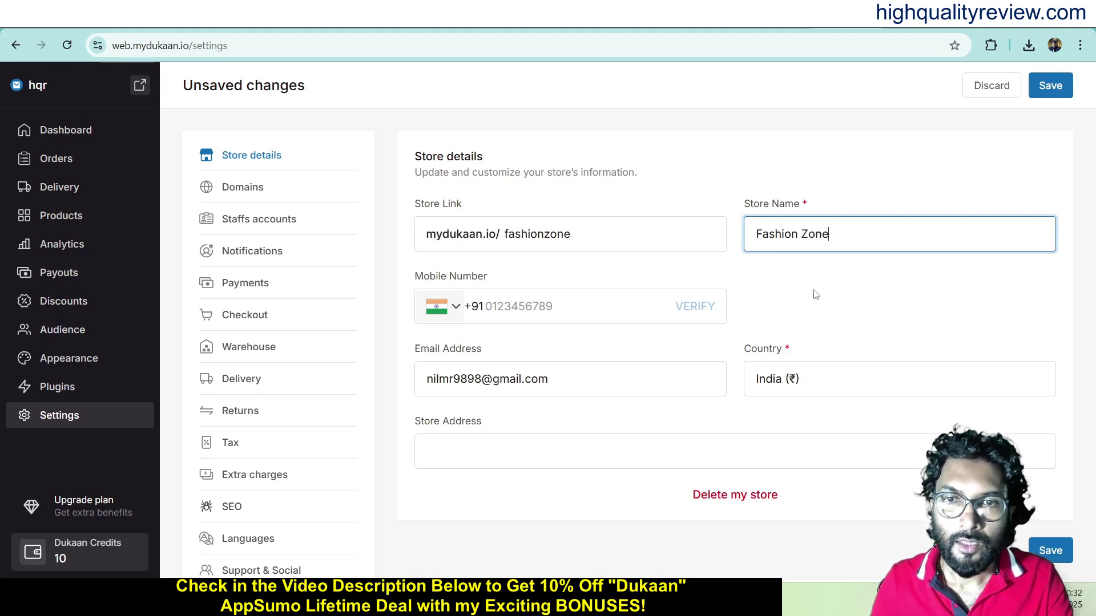
{"action": "left_click", "coordinate": [513, 304]}
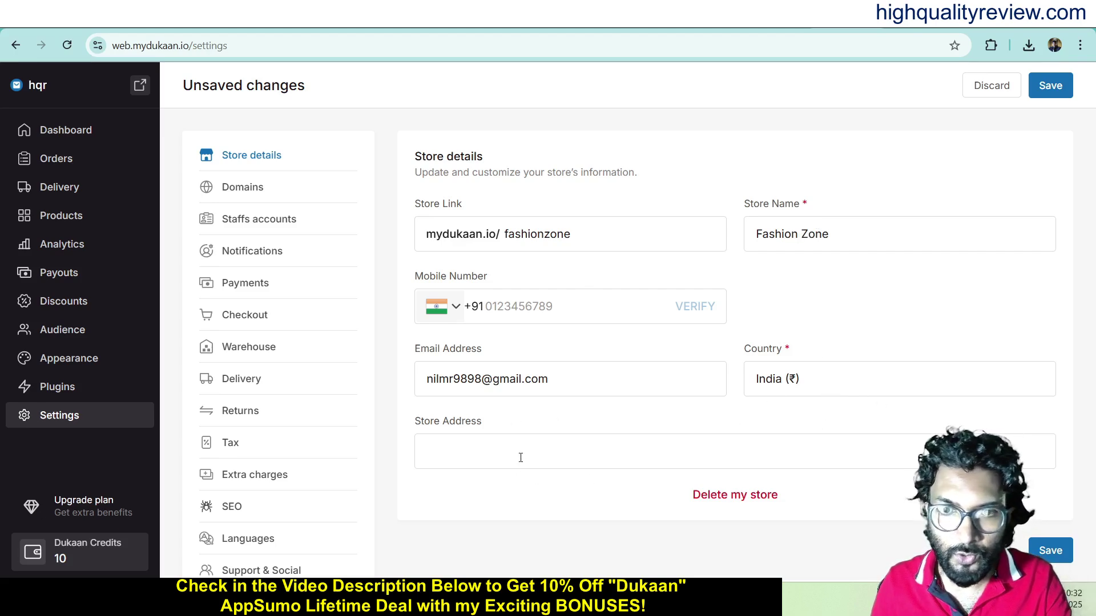
{"action": "scroll", "coordinate": [568, 444], "scroll_direction": "down", "scroll_amount": 1}
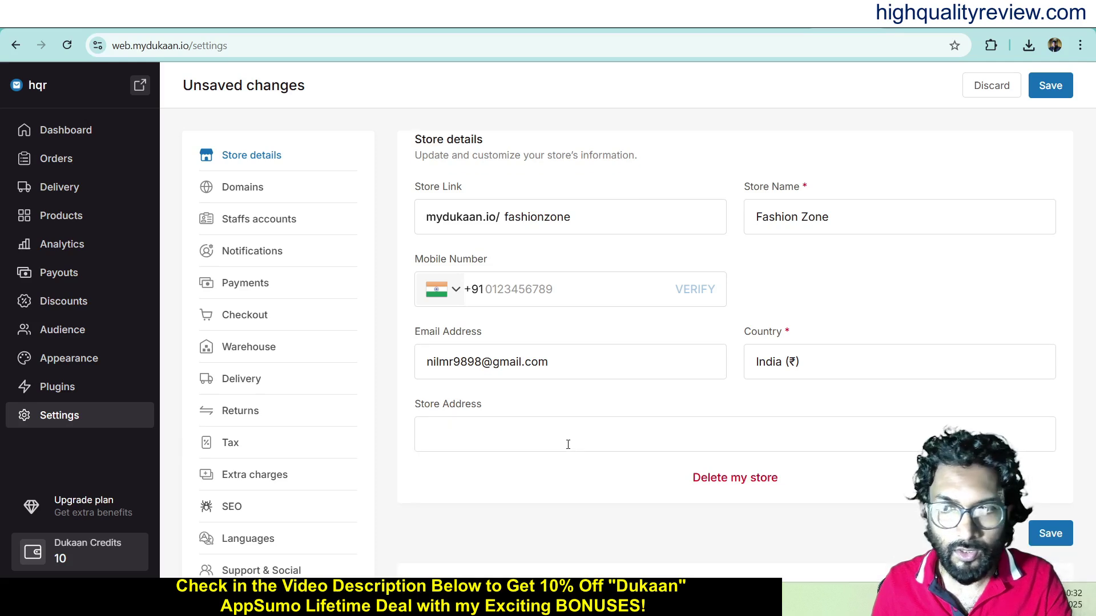
{"action": "left_click", "coordinate": [1048, 537]}
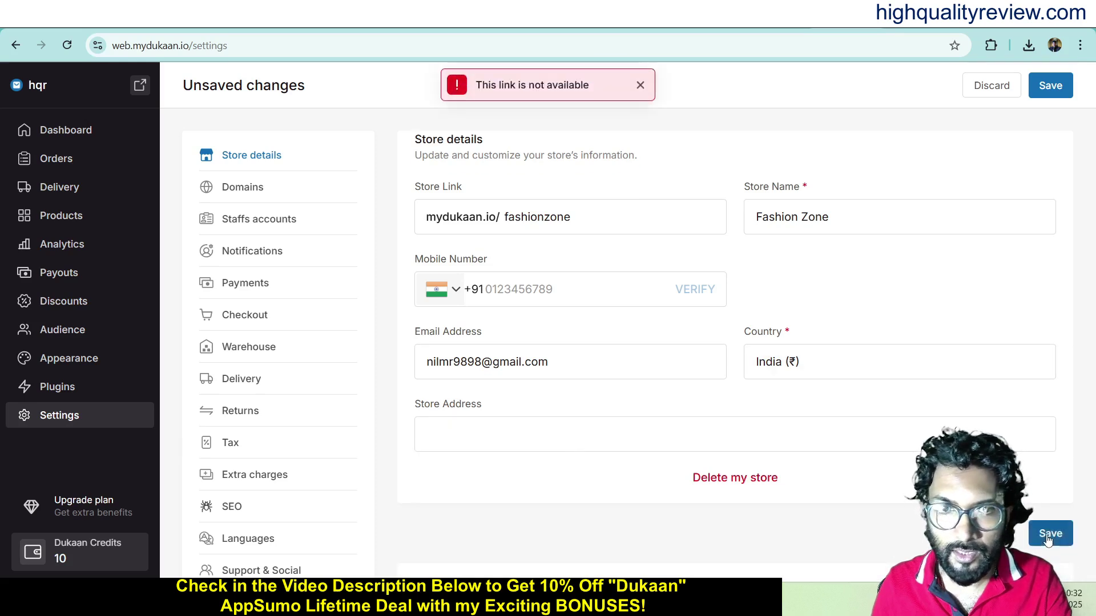
Extend the store link ending to fashionzonenow and save the store details.
{"action": "left_click", "coordinate": [583, 231]}
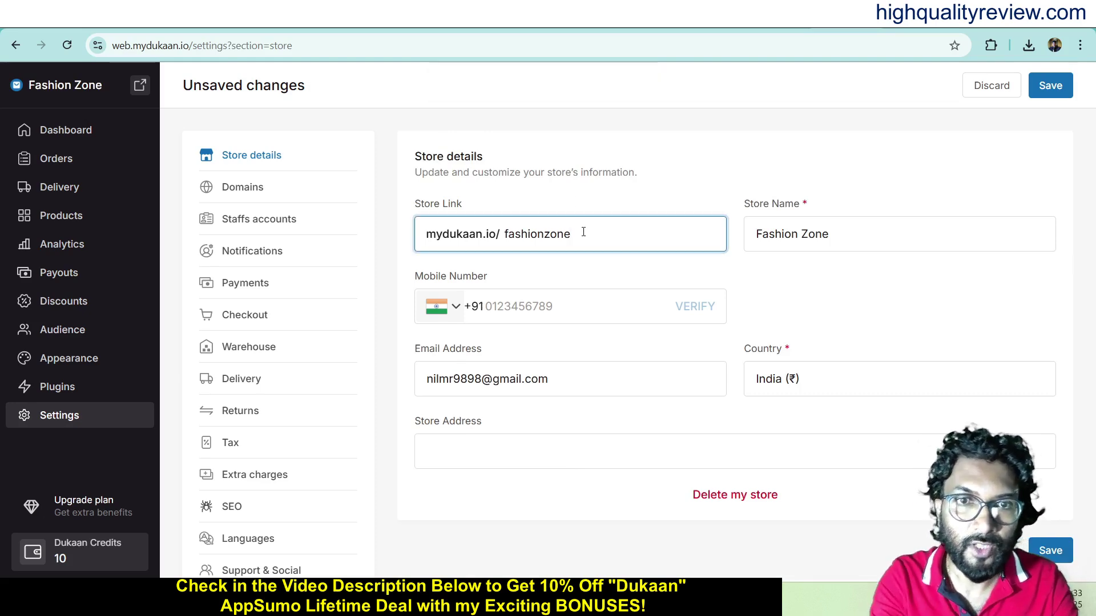
{"action": "type", "text": "now"}
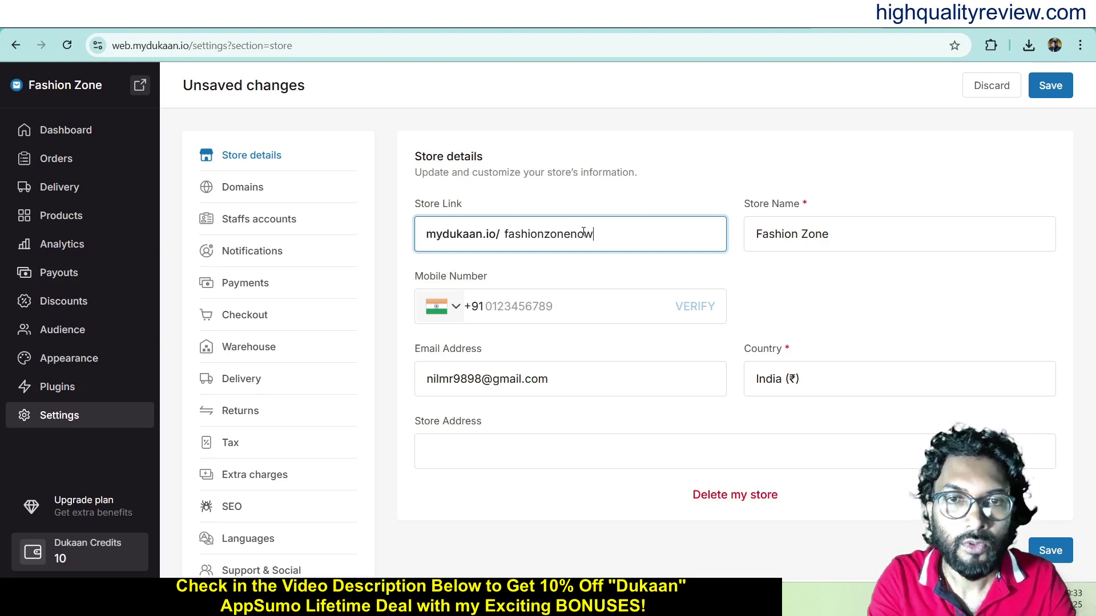
{"action": "left_click", "coordinate": [1042, 551]}
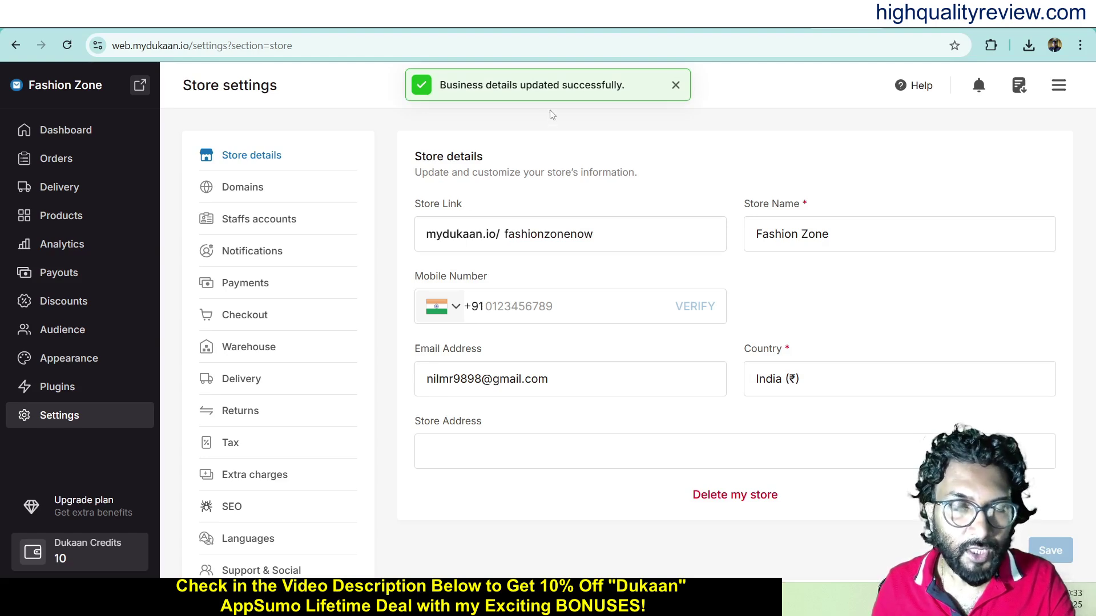
Look through the store's domain, staff account, notification and payment settings, including the available payment providers.
{"action": "left_click", "coordinate": [238, 190]}
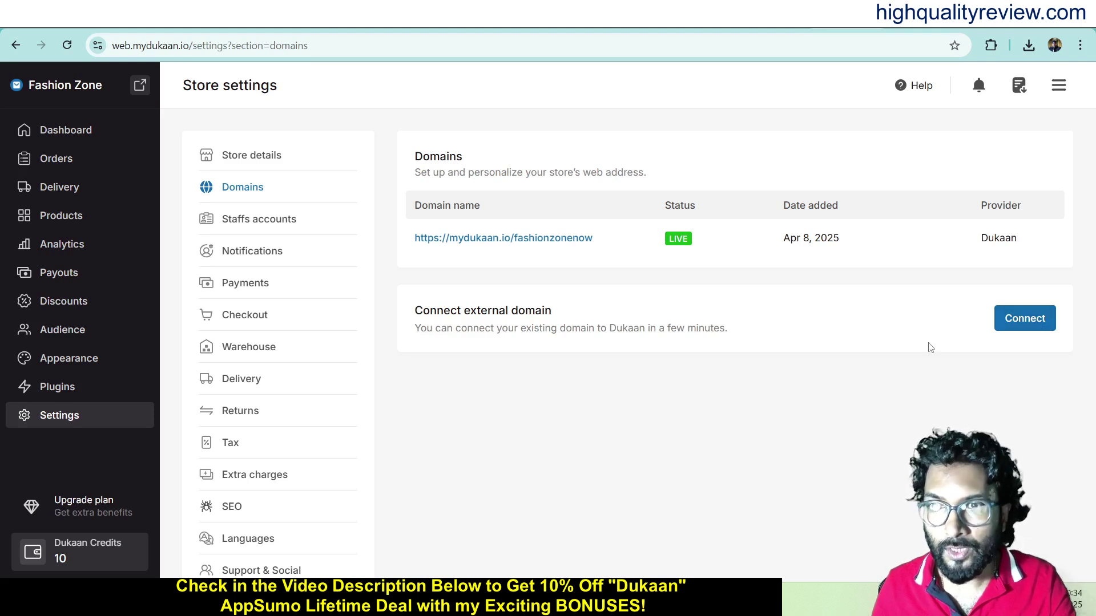
{"action": "left_click", "coordinate": [1021, 323]}
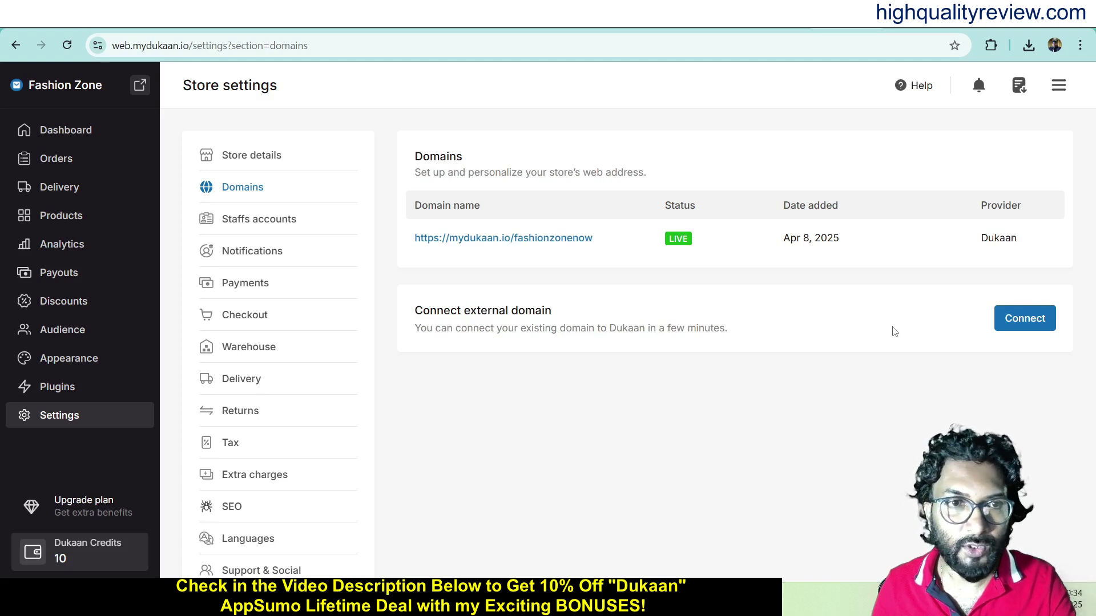
{"action": "left_click", "coordinate": [268, 221]}
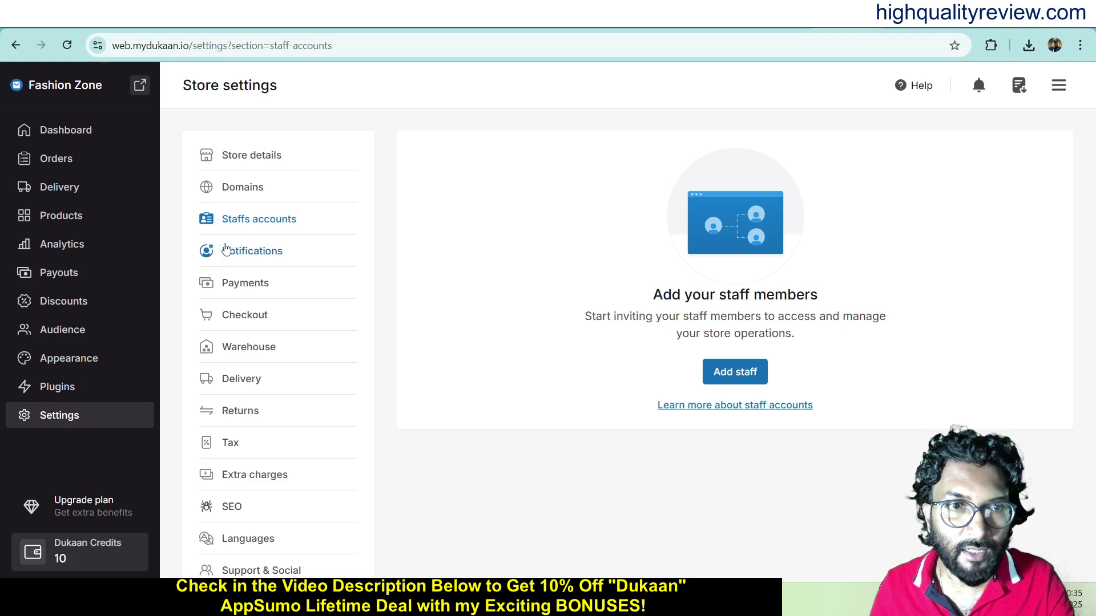
{"action": "left_click", "coordinate": [251, 255]}
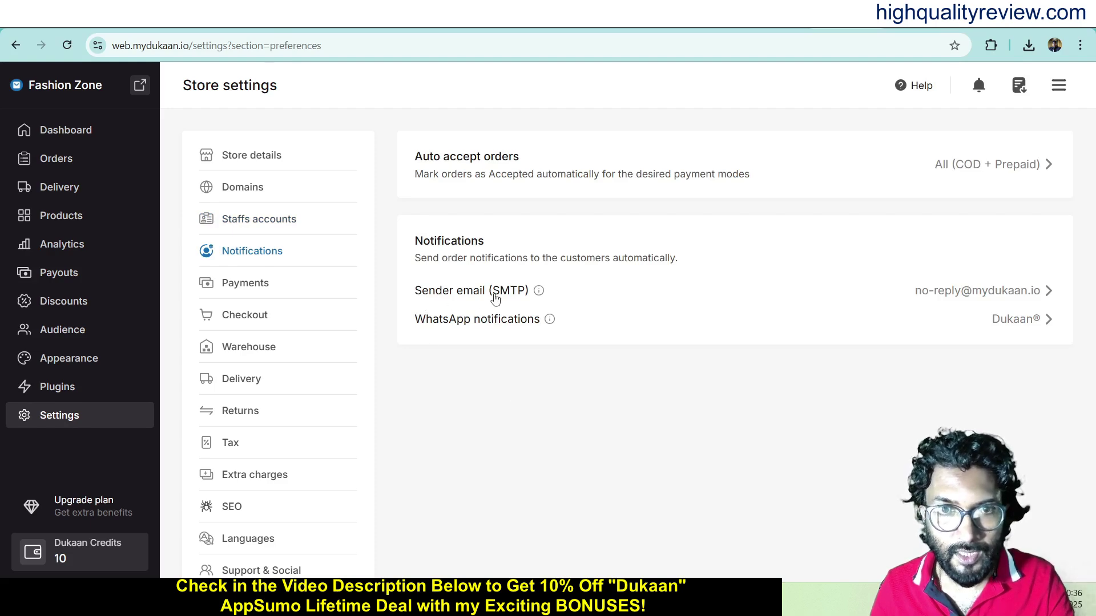
{"action": "left_click", "coordinate": [245, 288]}
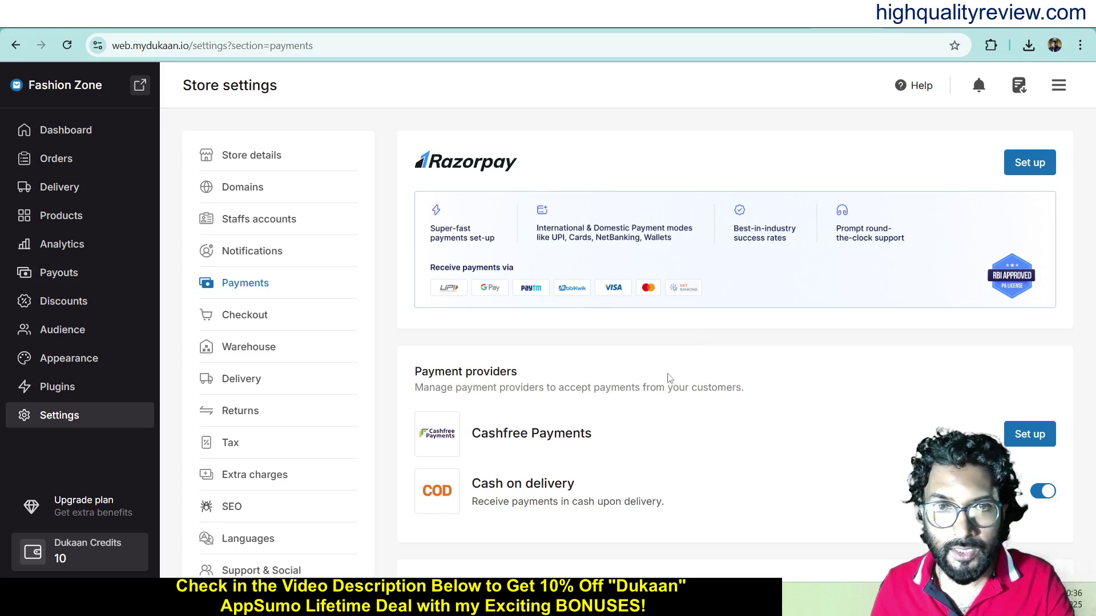
{"action": "scroll", "coordinate": [664, 397], "scroll_direction": "down", "scroll_amount": 2}
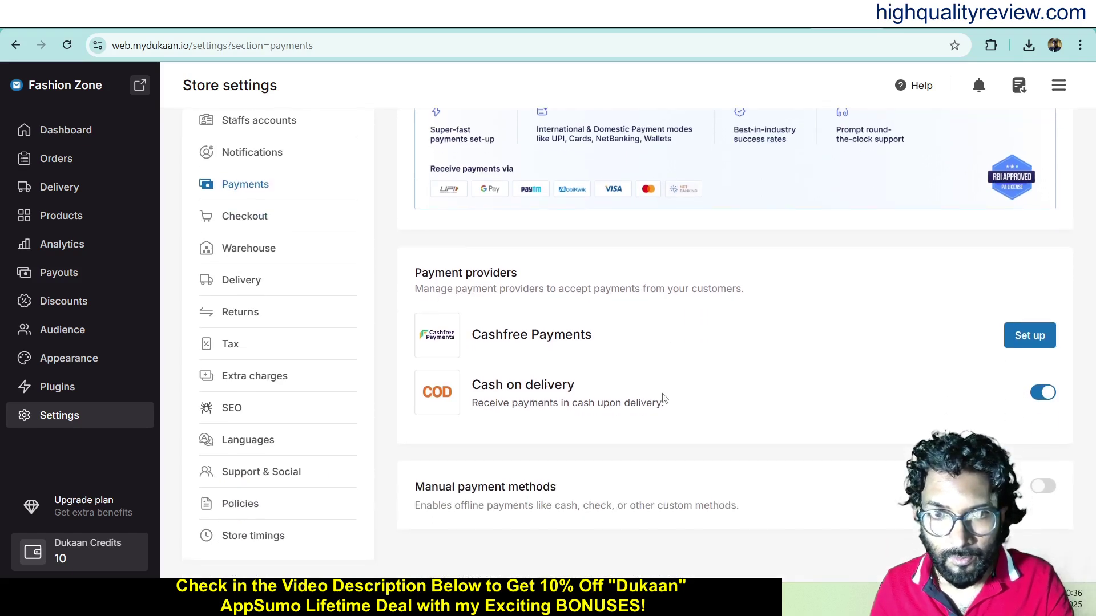
{"action": "scroll", "coordinate": [706, 410], "scroll_direction": "up", "scroll_amount": 2}
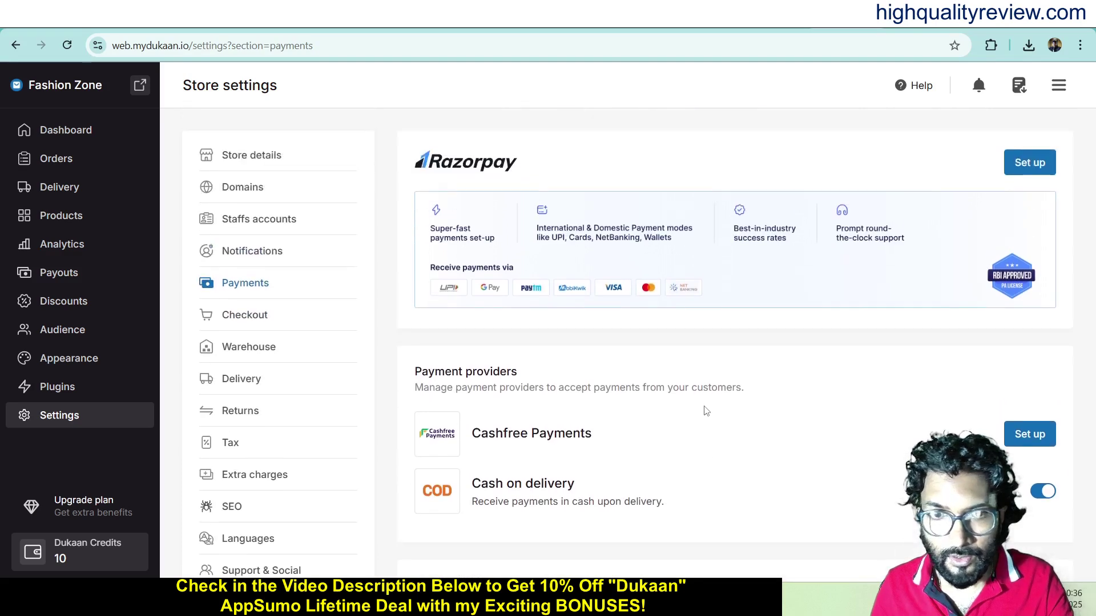
{"action": "scroll", "coordinate": [742, 412], "scroll_direction": "down", "scroll_amount": 2}
{"action": "scroll", "coordinate": [1035, 406], "scroll_direction": "up", "scroll_amount": 2}
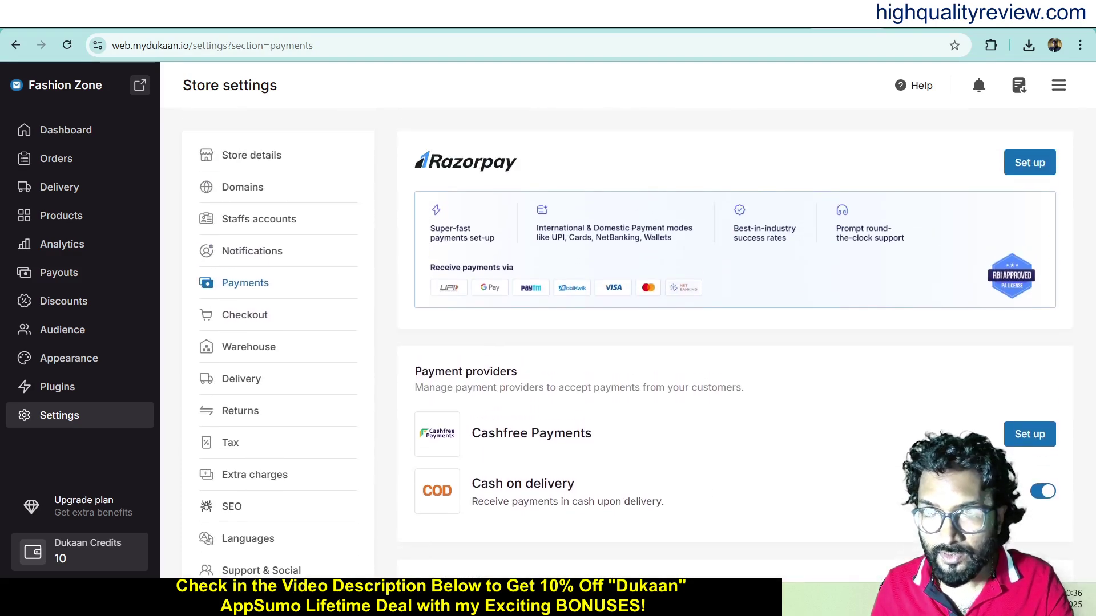
{"action": "scroll", "coordinate": [1036, 406], "scroll_direction": "down", "scroll_amount": 2}
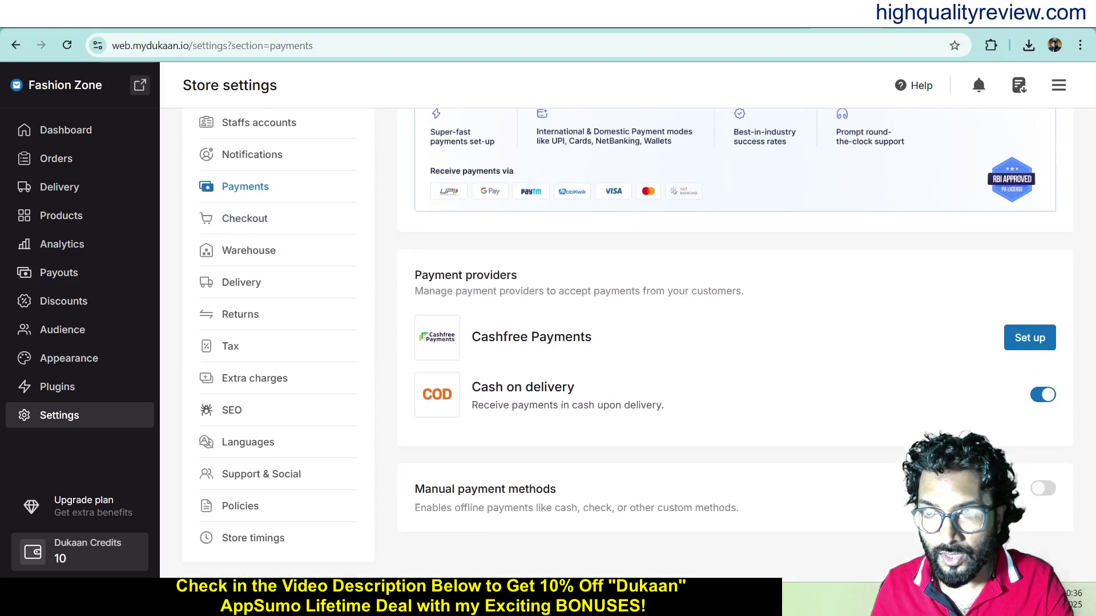
Disable the cash on delivery payment option and enable it again.
{"action": "left_click", "coordinate": [1038, 402]}
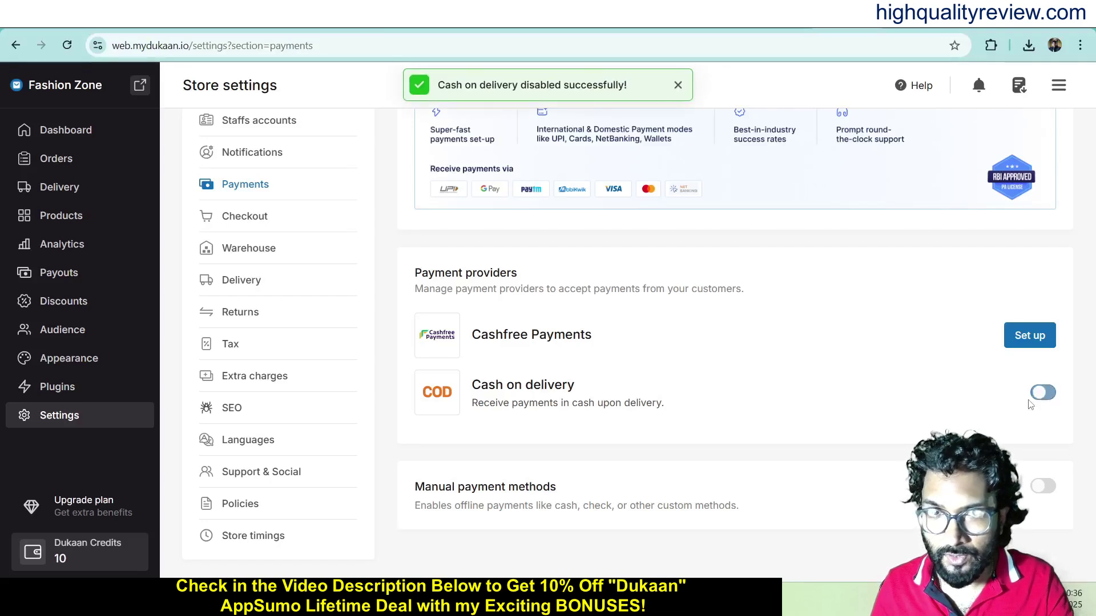
{"action": "left_click", "coordinate": [1042, 403]}
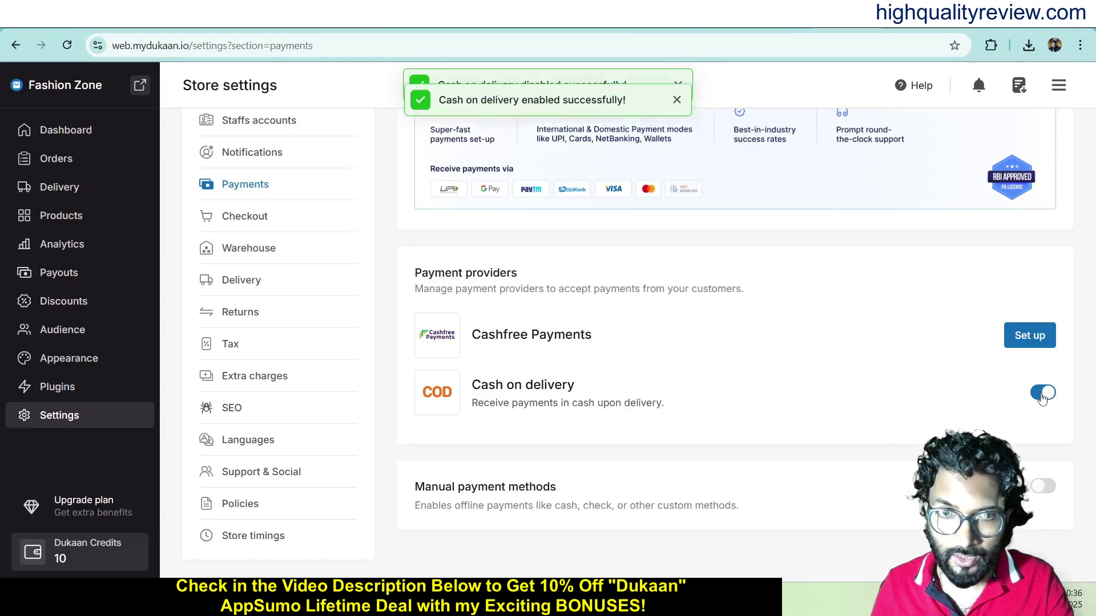
{"action": "scroll", "coordinate": [884, 370], "scroll_direction": "up", "scroll_amount": 2}
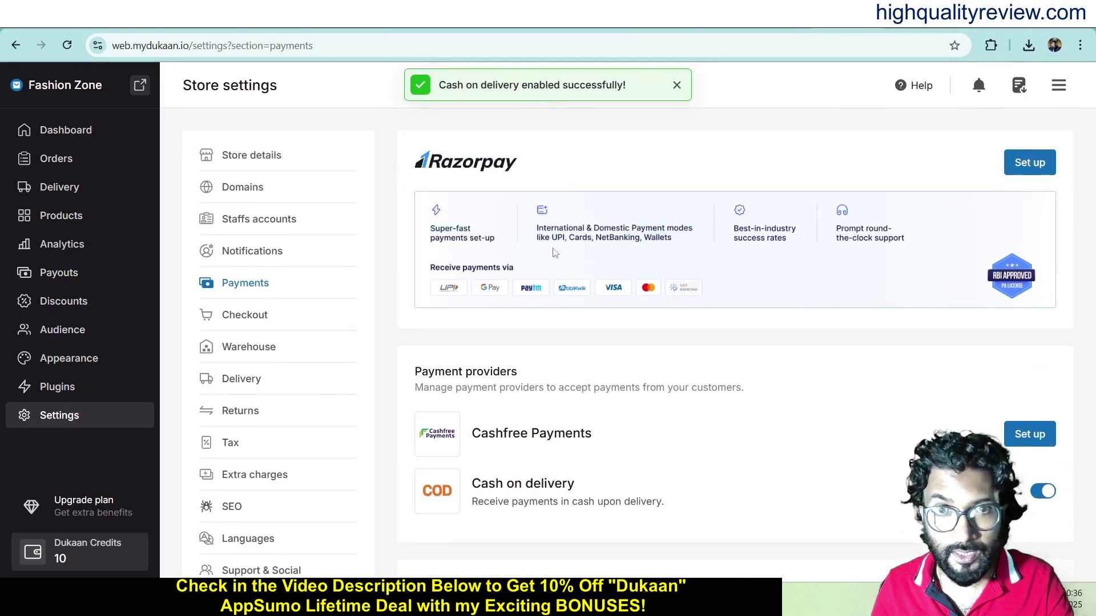
In the checkout settings, make the Email Address field of the checkout form Required.
{"action": "left_click", "coordinate": [244, 315]}
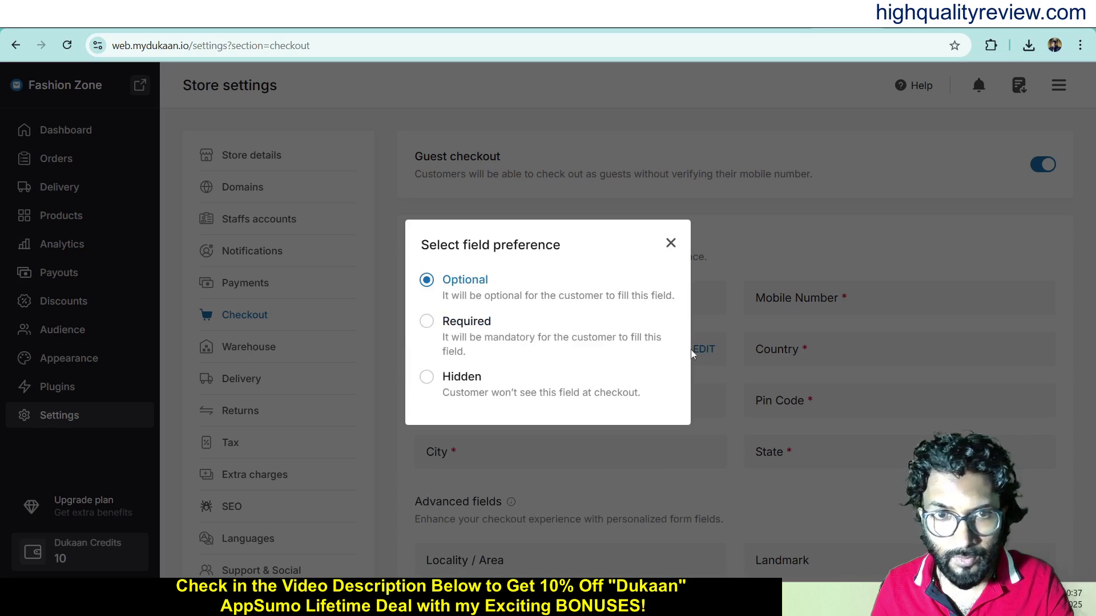
{"action": "left_click", "coordinate": [427, 323]}
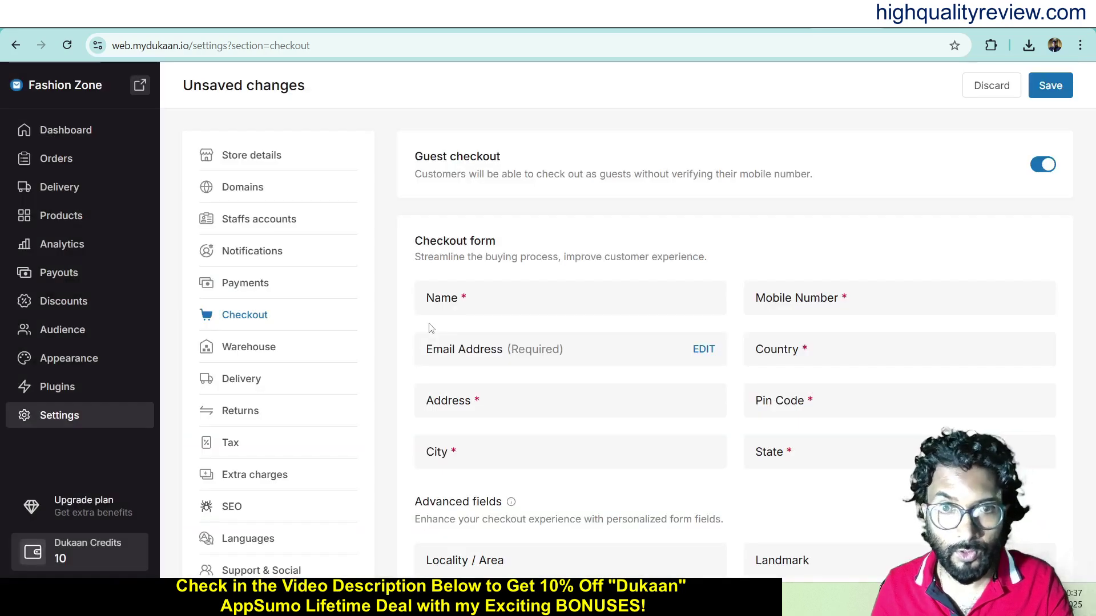
Try the required option on the Locality / Area and Landmark fields, turn it off again for both, and save the checkout settings.
{"action": "left_click", "coordinate": [707, 349]}
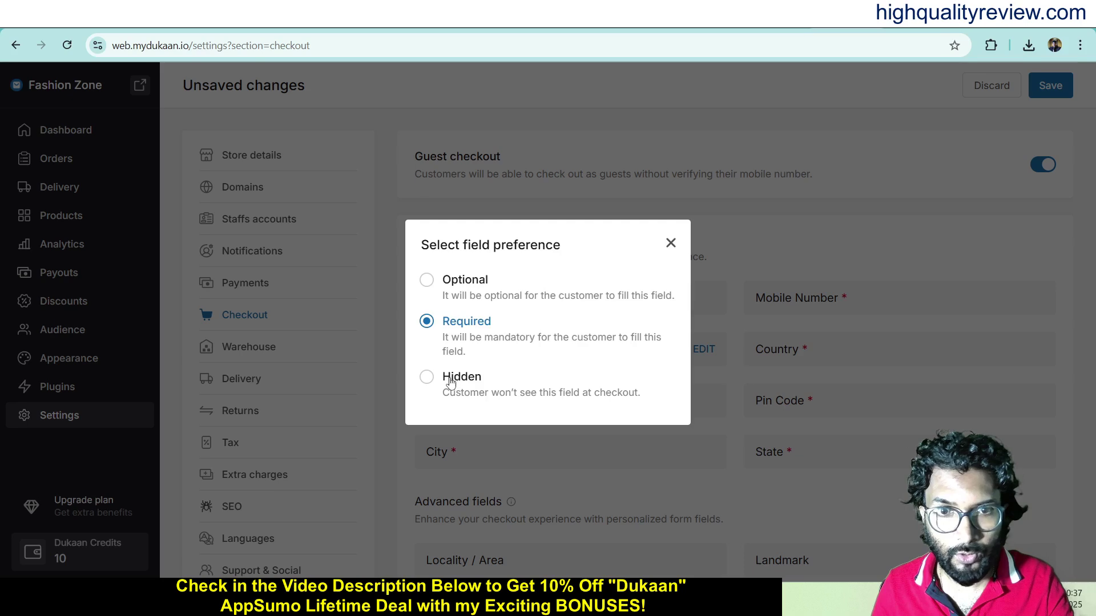
{"action": "left_click", "coordinate": [670, 244]}
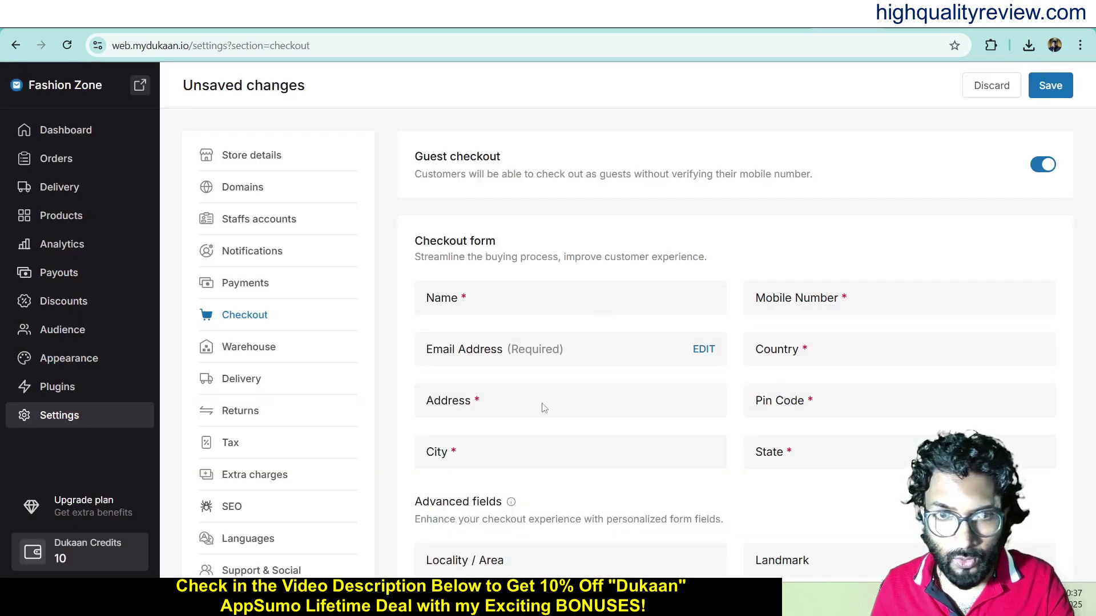
{"action": "scroll", "coordinate": [736, 463], "scroll_direction": "down", "scroll_amount": 3}
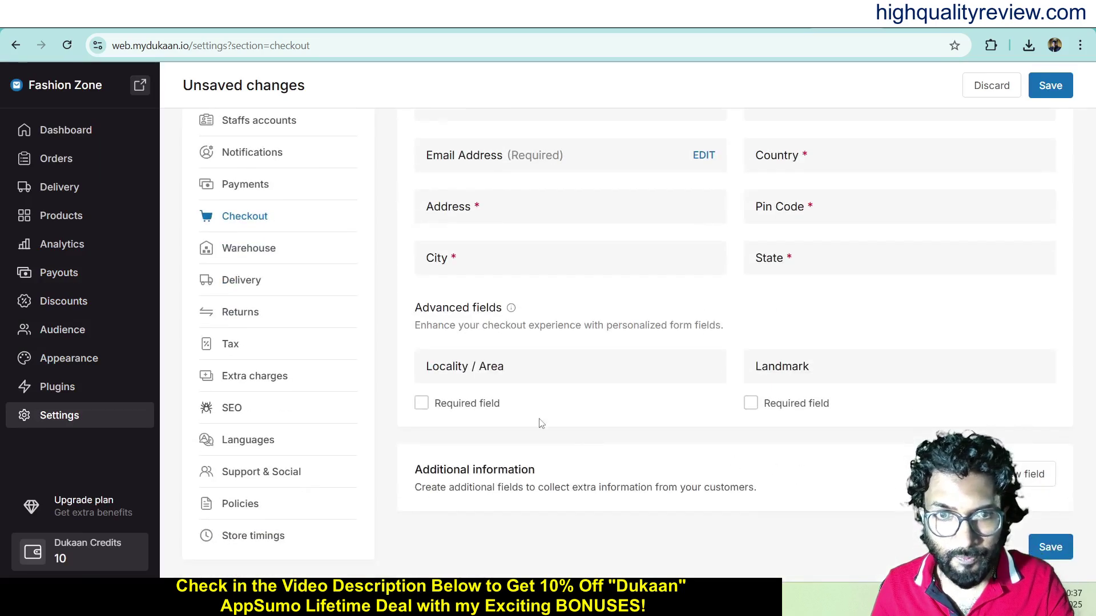
{"action": "left_click", "coordinate": [421, 406]}
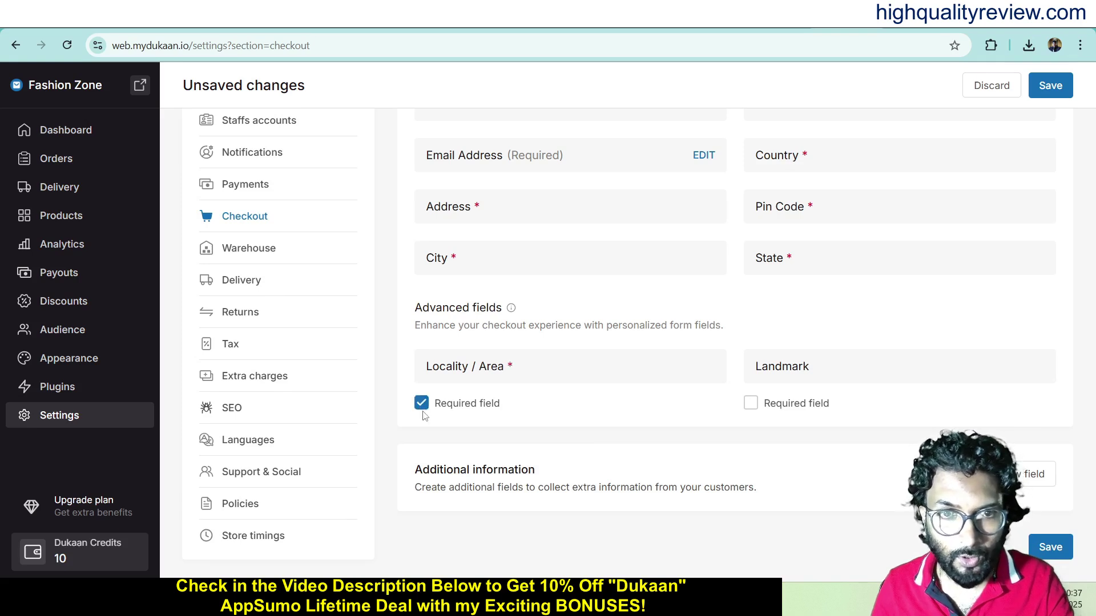
{"action": "left_click", "coordinate": [422, 407]}
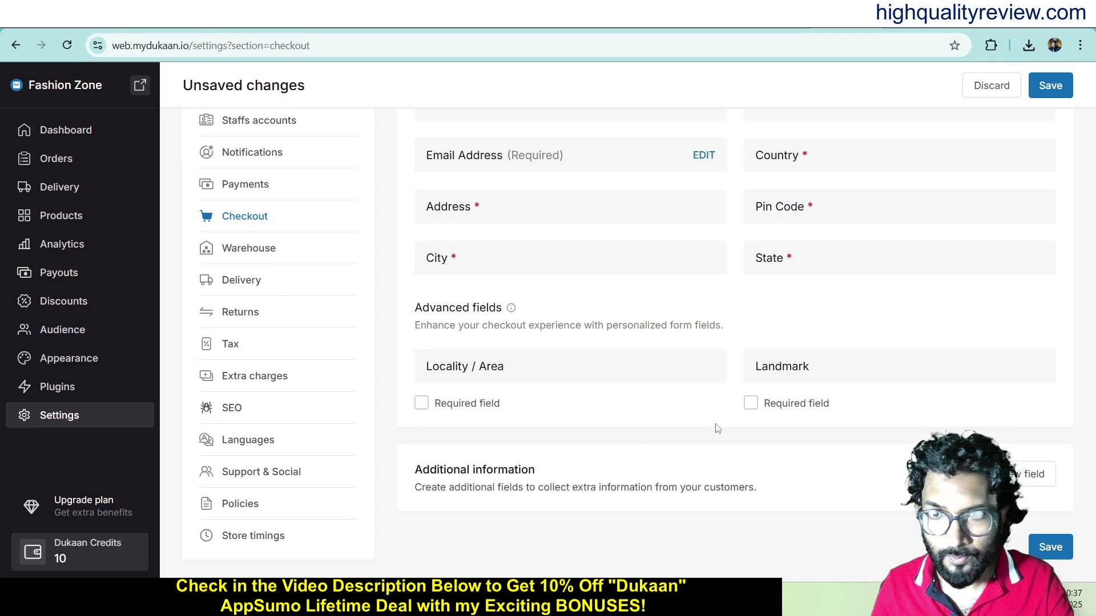
{"action": "left_click", "coordinate": [750, 404]}
{"action": "left_click", "coordinate": [751, 404]}
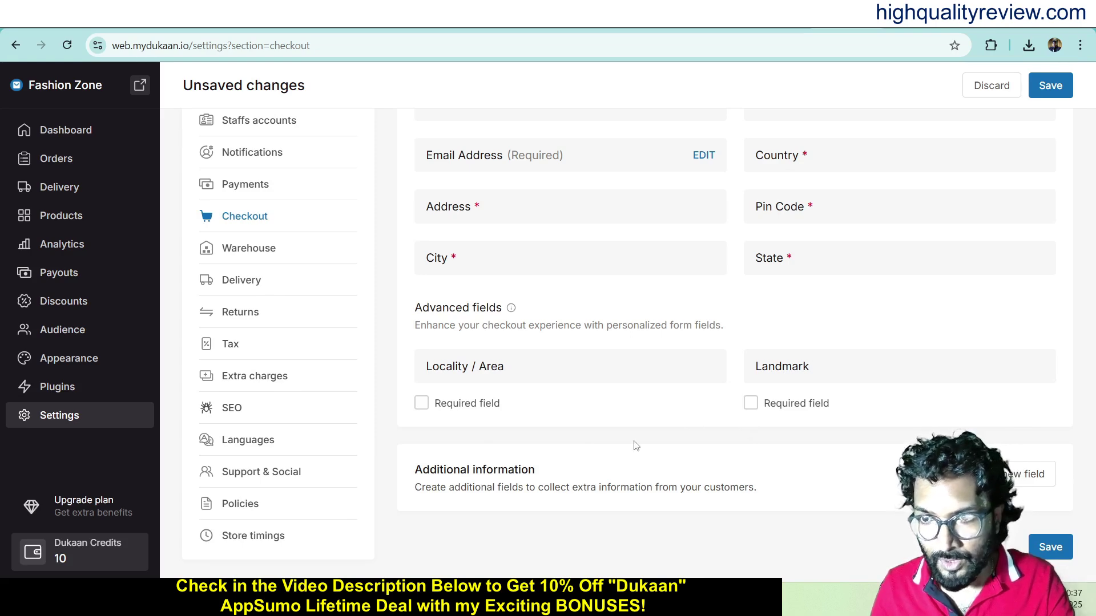
{"action": "key", "text": "ctrl+s"}
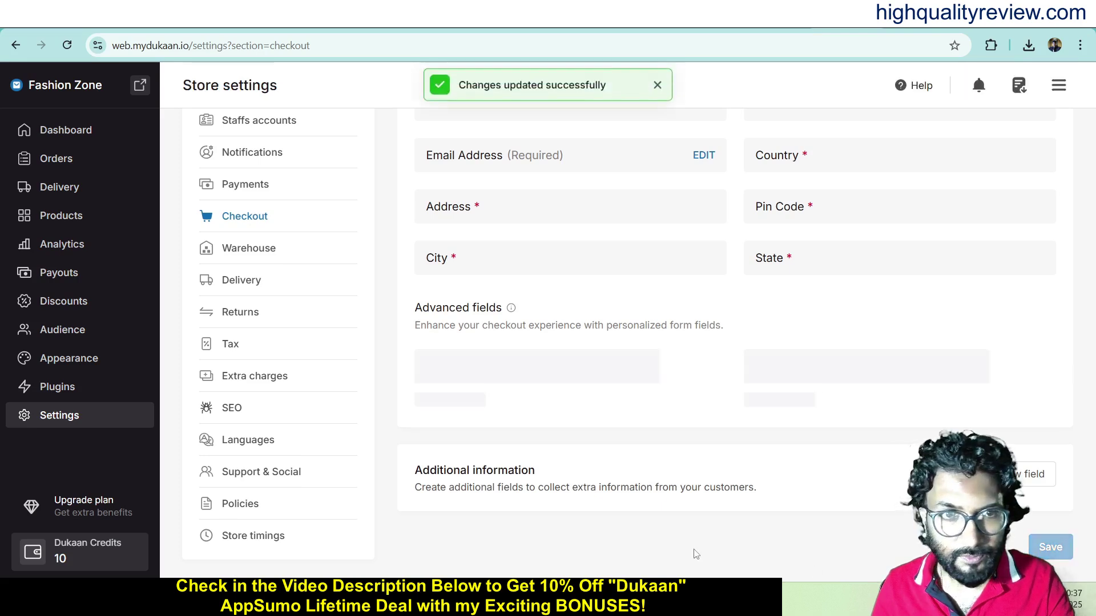
In the warehouse settings, edit the primary warehouse and change its name to Fashion Warehouse.
{"action": "left_click", "coordinate": [258, 251]}
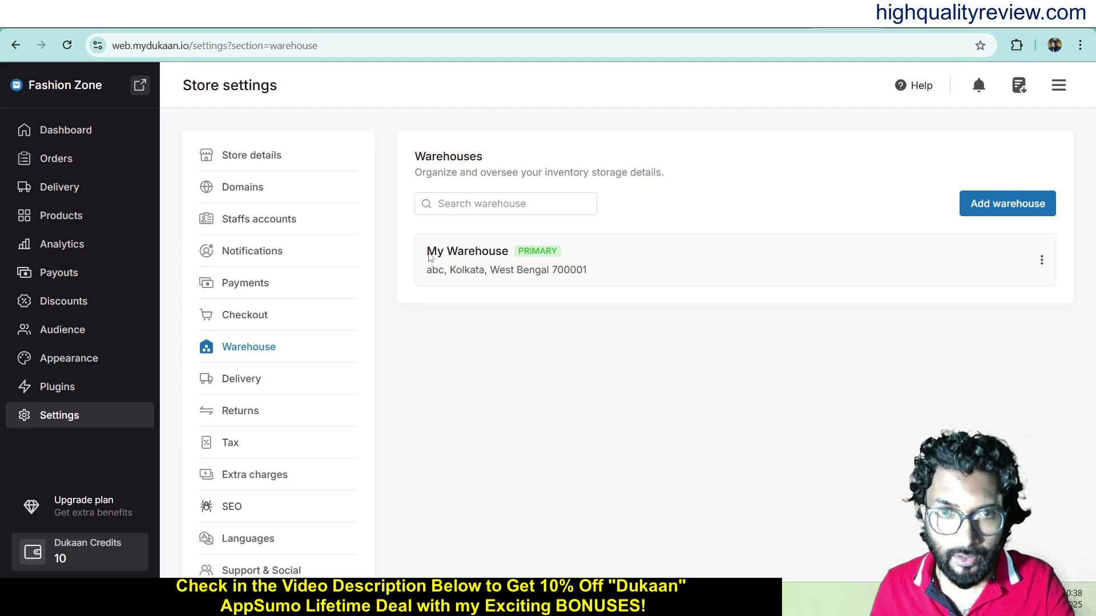
{"action": "left_click_drag", "start_coordinate": [427, 252], "coordinate": [510, 254]}
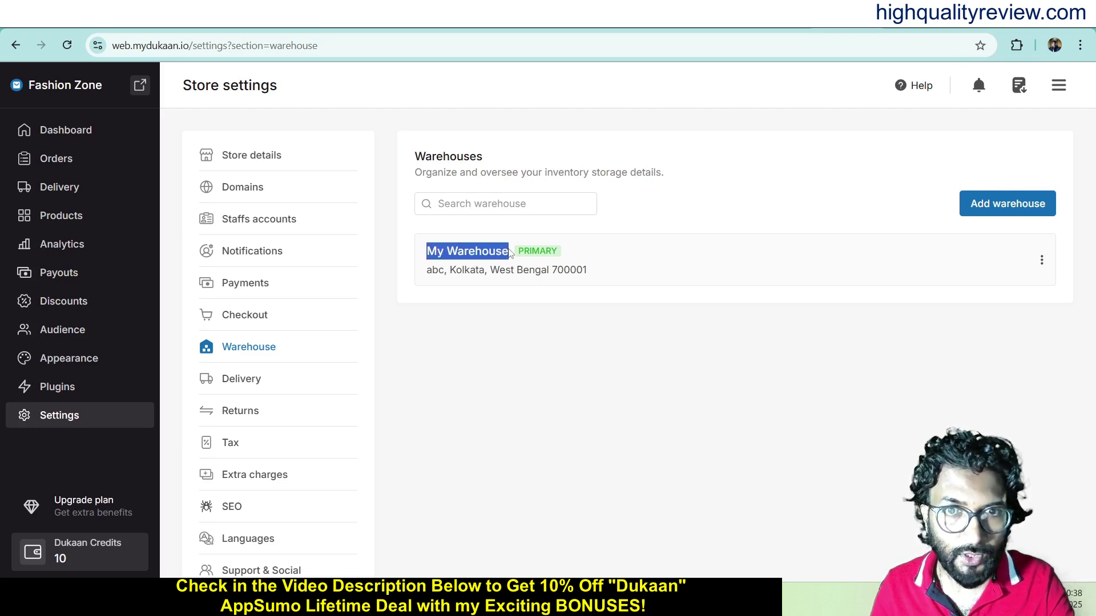
{"action": "left_click", "coordinate": [539, 333]}
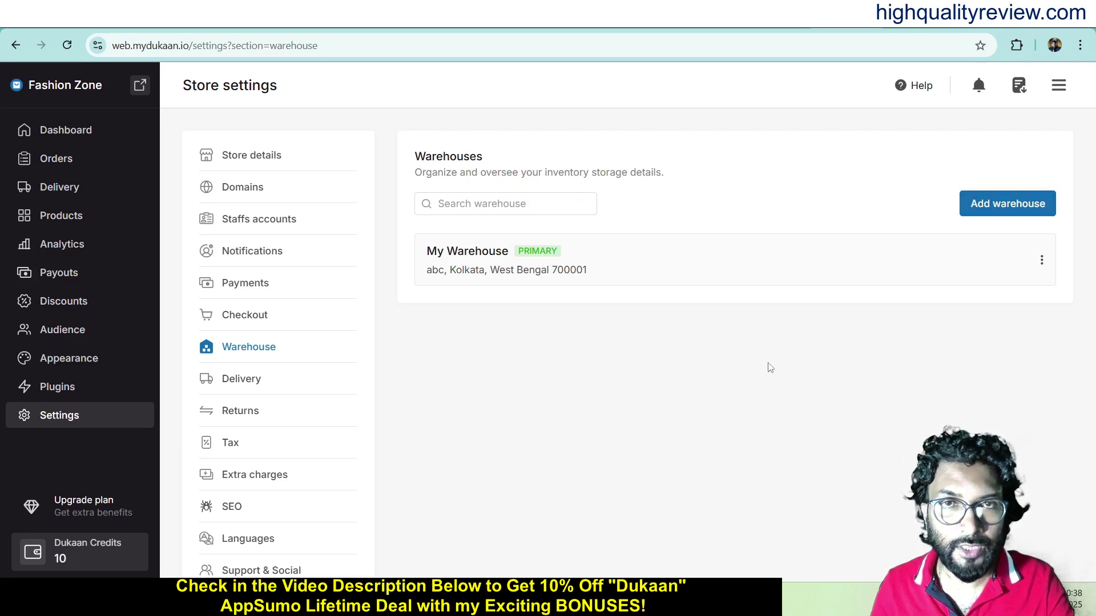
{"action": "left_click", "coordinate": [1041, 260]}
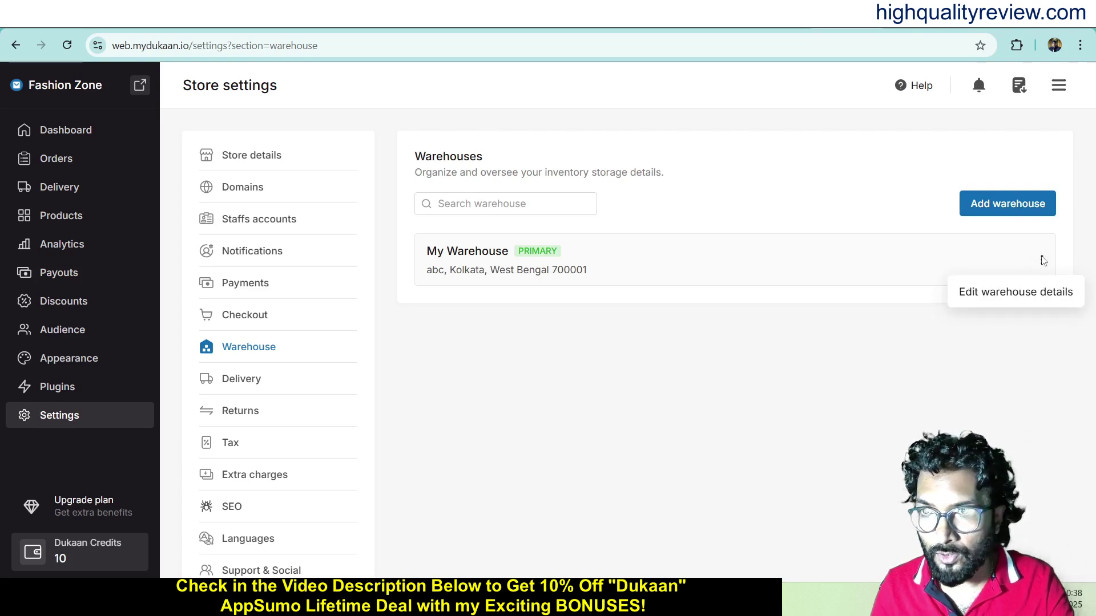
{"action": "left_click", "coordinate": [985, 297]}
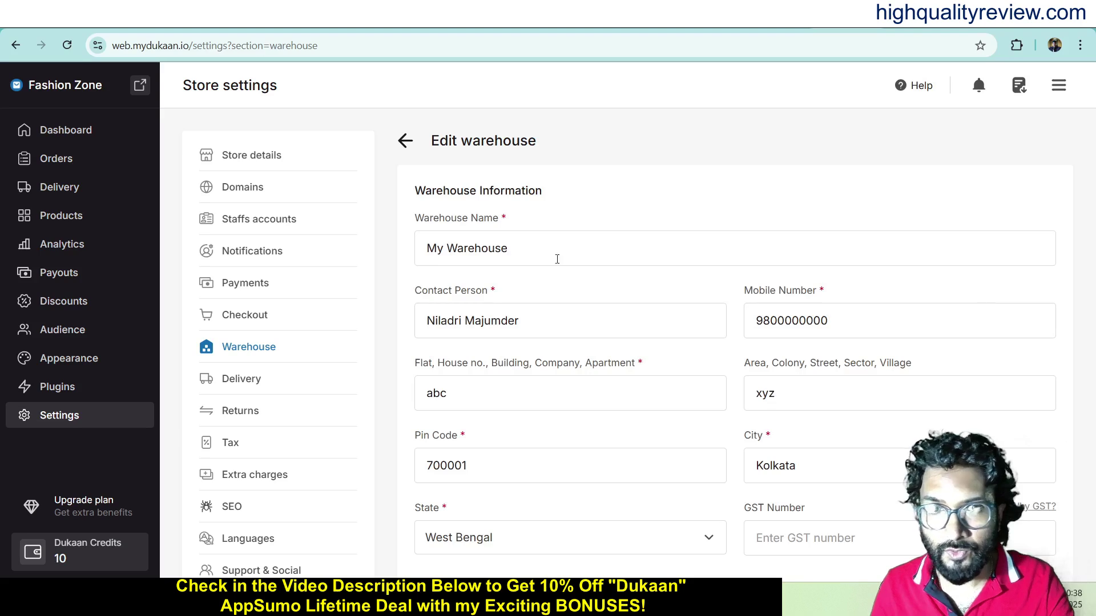
{"action": "left_click_drag", "start_coordinate": [550, 241], "coordinate": [418, 248]}
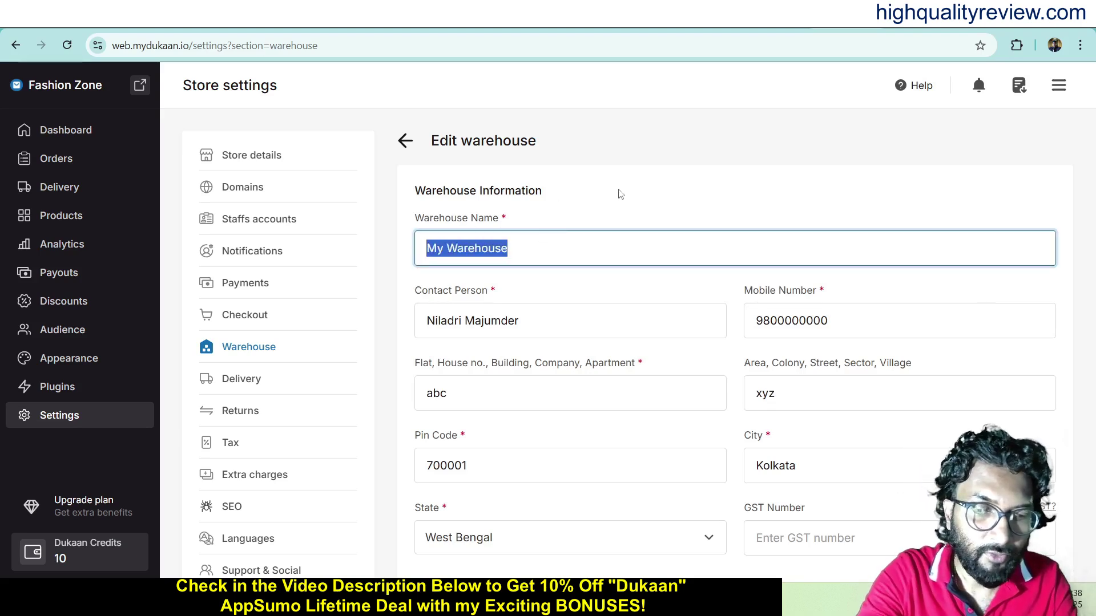
{"action": "type", "text": "Fashi"}
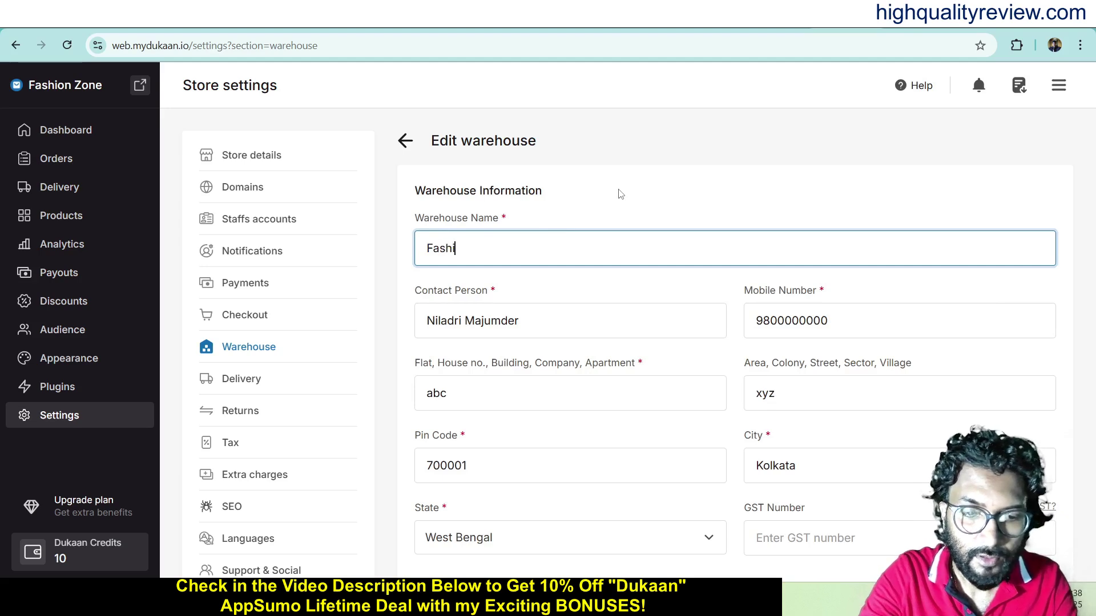
{"action": "type", "text": "n"}
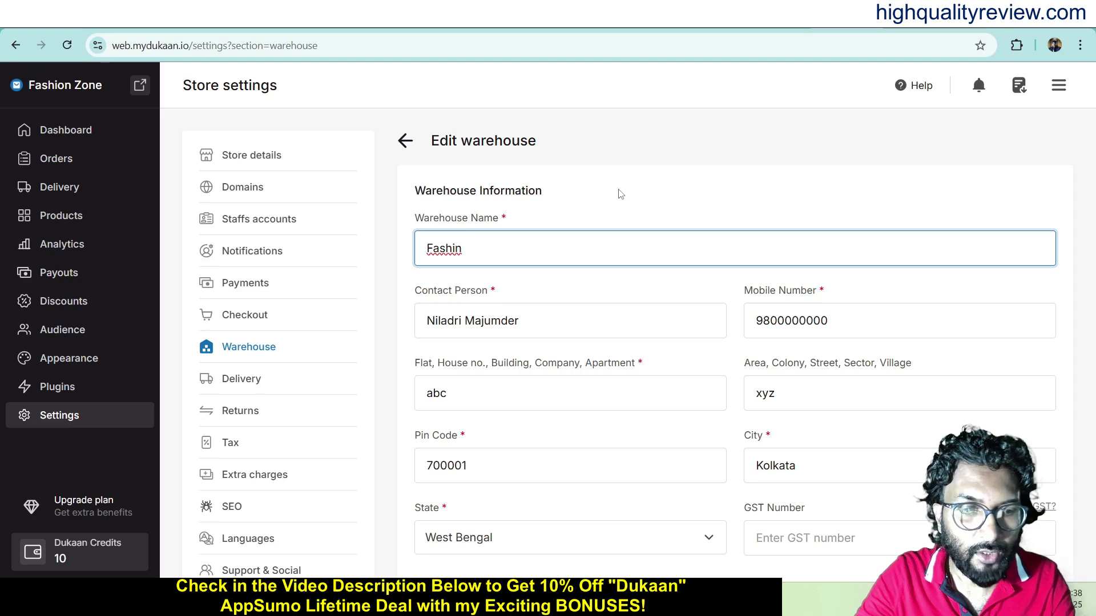
{"action": "key", "text": "BackSpace"}
{"action": "key", "text": "BackSpace"}
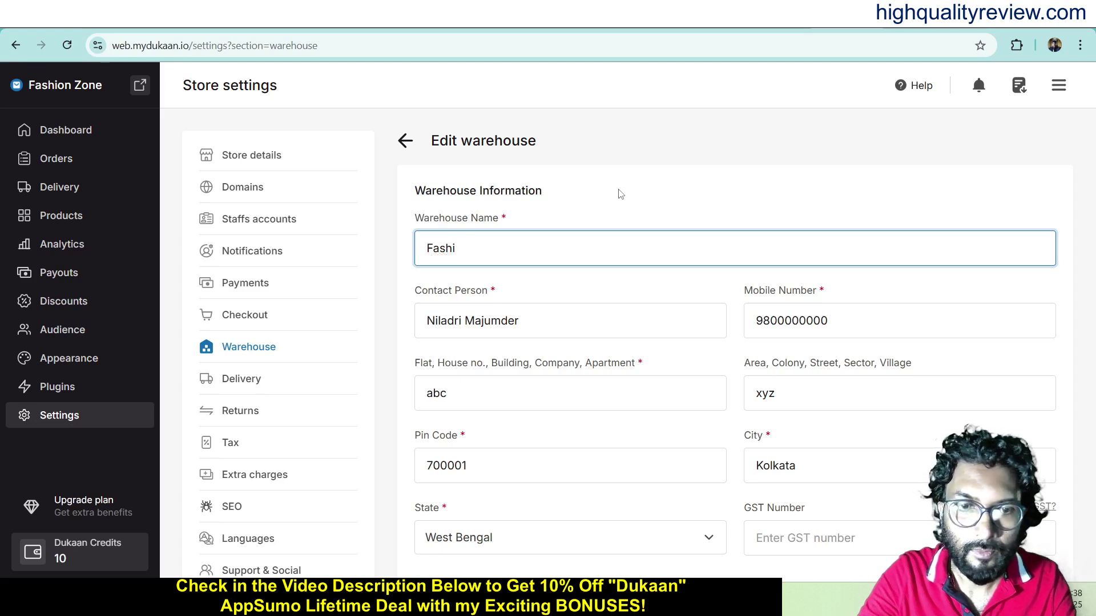
{"action": "type", "text": "on W"}
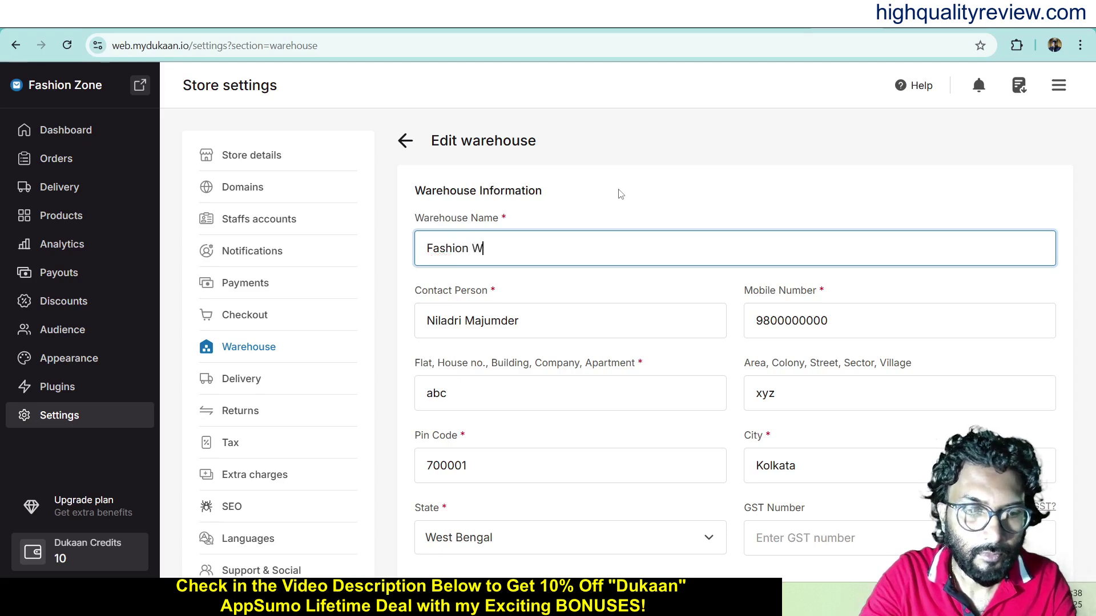
{"action": "type", "text": "arre"}
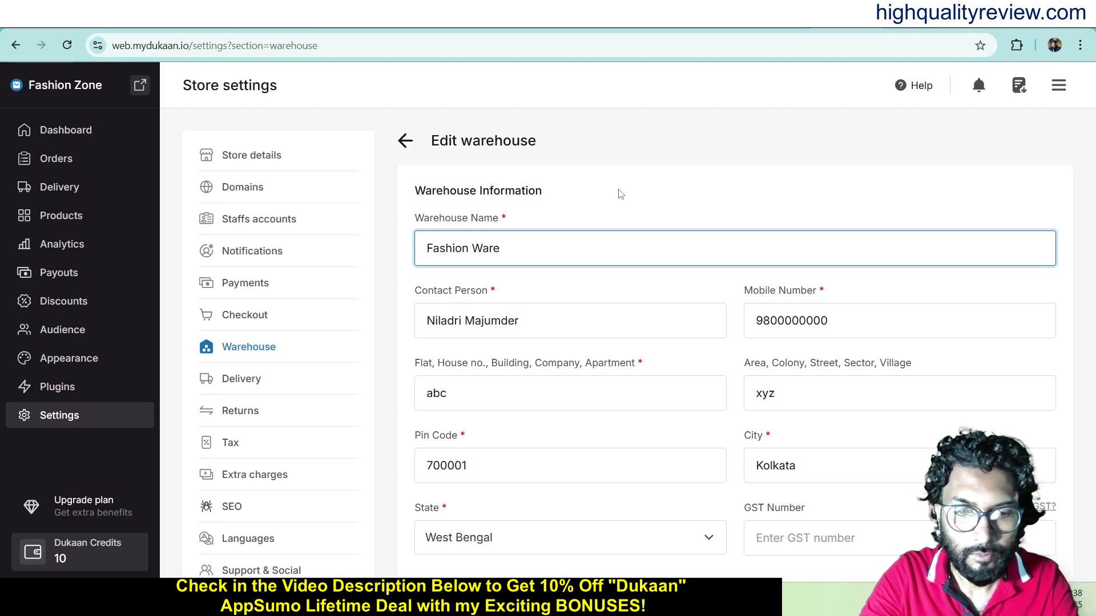
{"action": "type", "text": "house"}
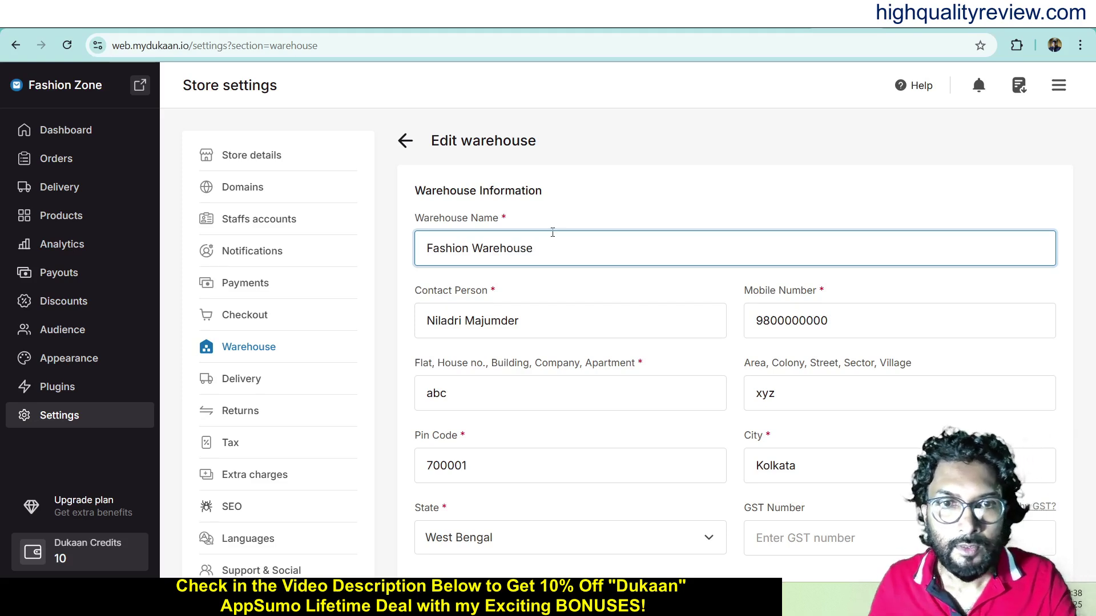
{"action": "left_click", "coordinate": [594, 286]}
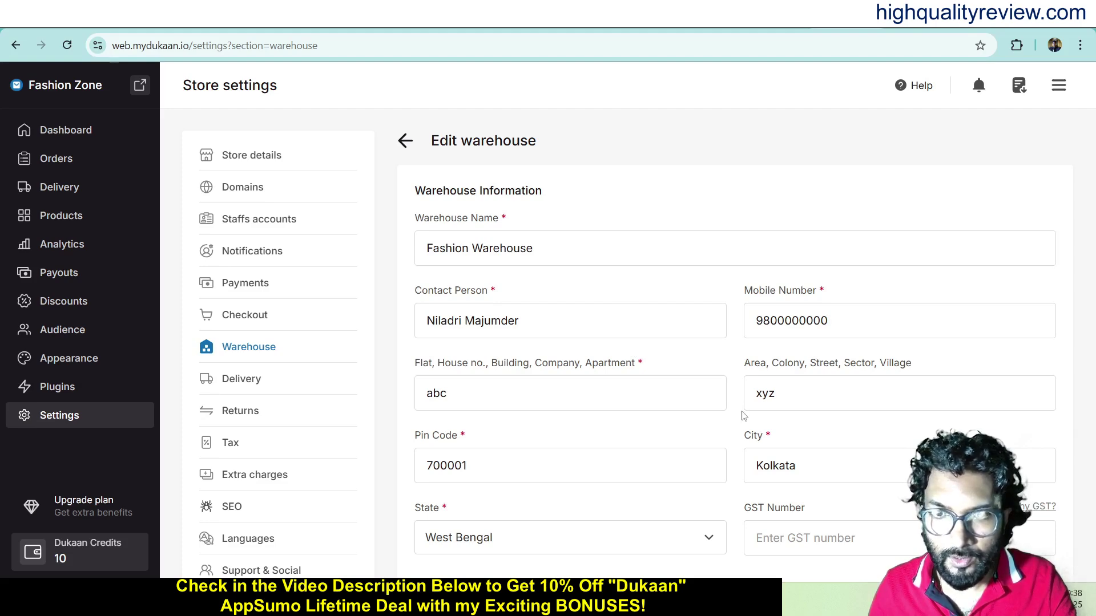
Accept the terms and conditions and update the warehouse details without adding a GST number.
{"action": "scroll", "coordinate": [744, 416], "scroll_direction": "down", "scroll_amount": 2}
{"action": "scroll", "coordinate": [743, 416], "scroll_direction": "up", "scroll_amount": 1}
{"action": "scroll", "coordinate": [741, 415], "scroll_direction": "down", "scroll_amount": 1}
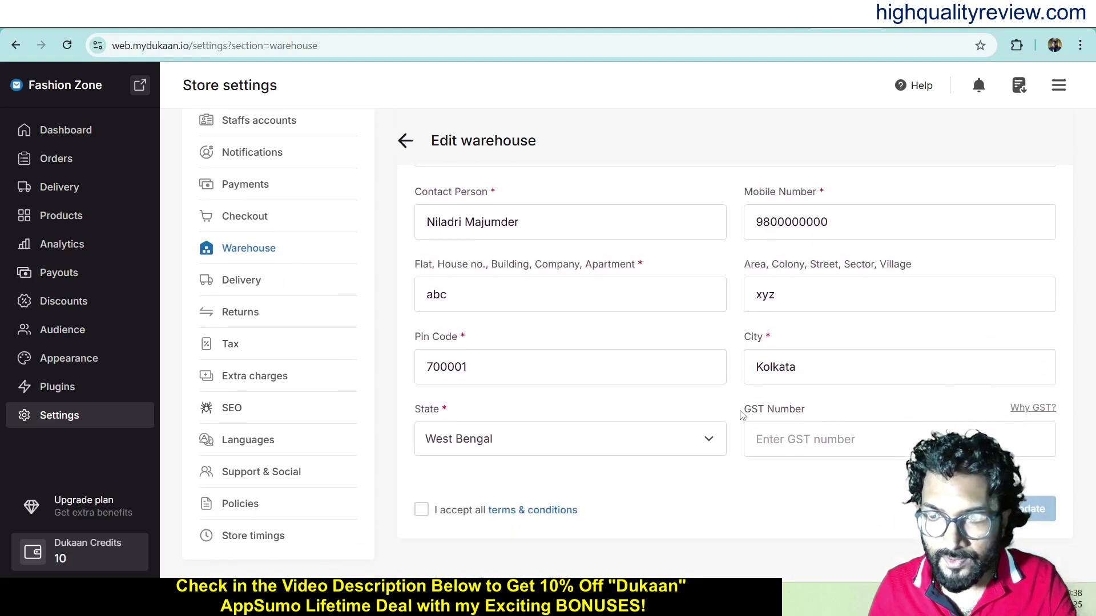
{"action": "scroll", "coordinate": [740, 415], "scroll_direction": "up", "scroll_amount": 1}
{"action": "scroll", "coordinate": [421, 518], "scroll_direction": "down", "scroll_amount": 1}
{"action": "left_click", "coordinate": [422, 510]}
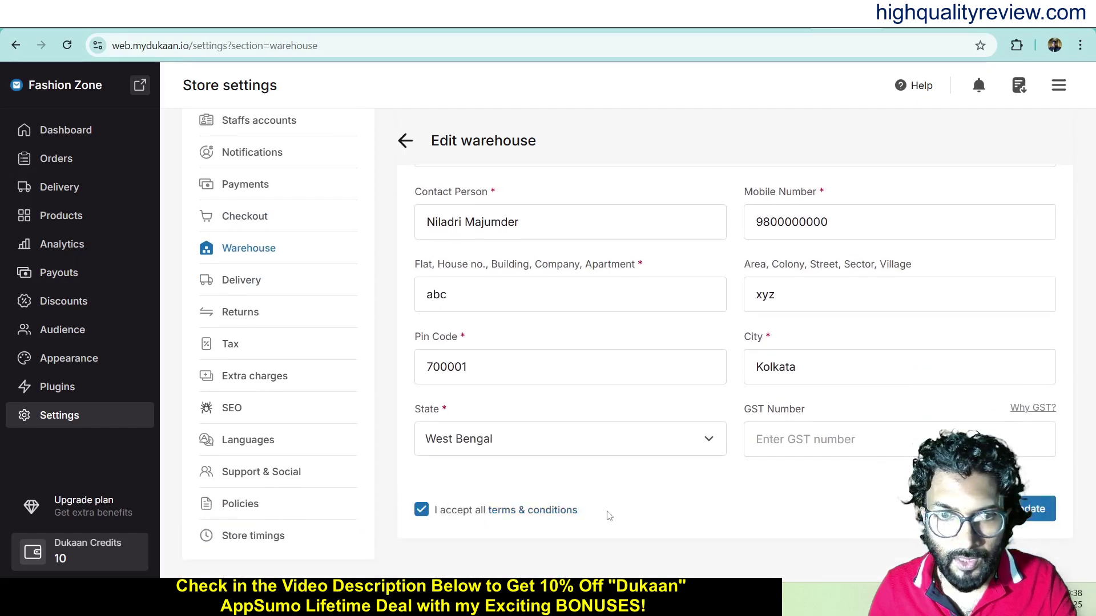
{"action": "left_click", "coordinate": [1042, 510]}
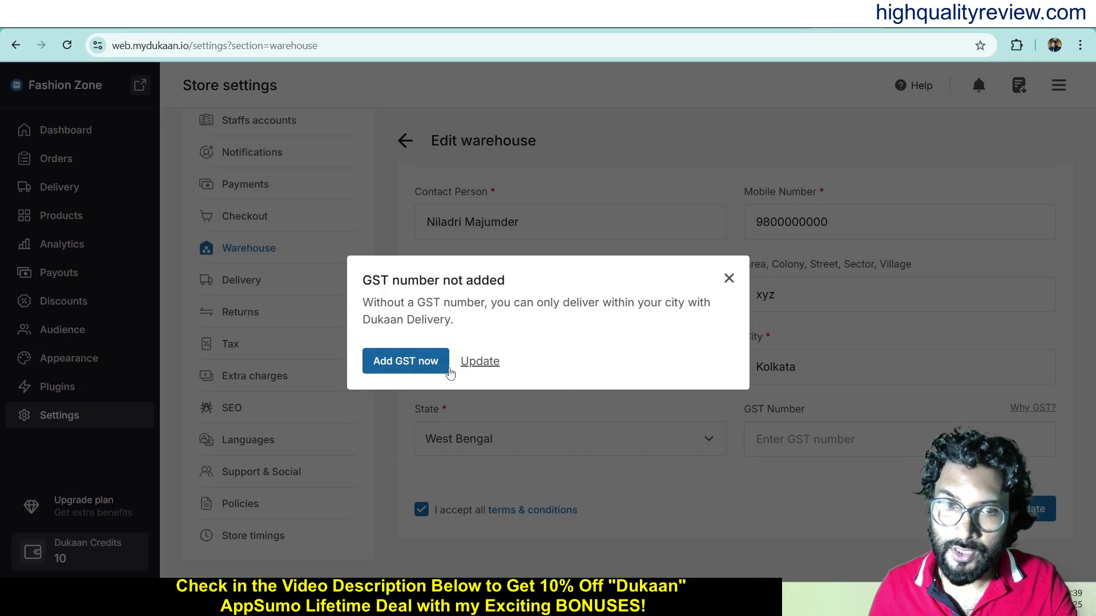
{"action": "left_click", "coordinate": [480, 364]}
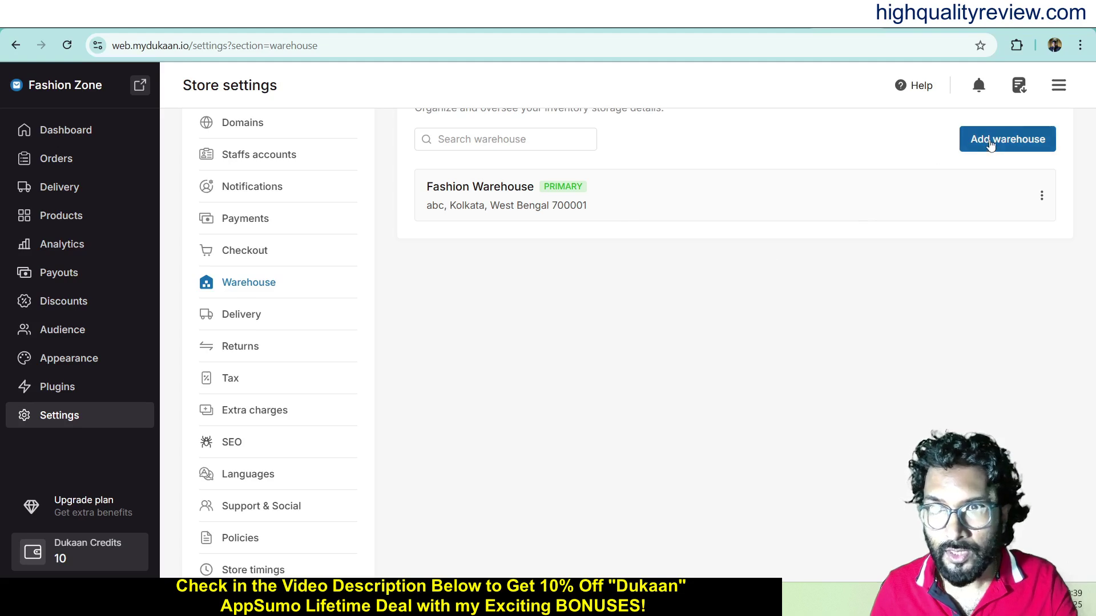
Look through the delivery settings' shipping providers and the form for adding a new shipping package.
{"action": "scroll", "coordinate": [343, 371], "scroll_direction": "up", "scroll_amount": 2}
{"action": "left_click", "coordinate": [240, 379]}
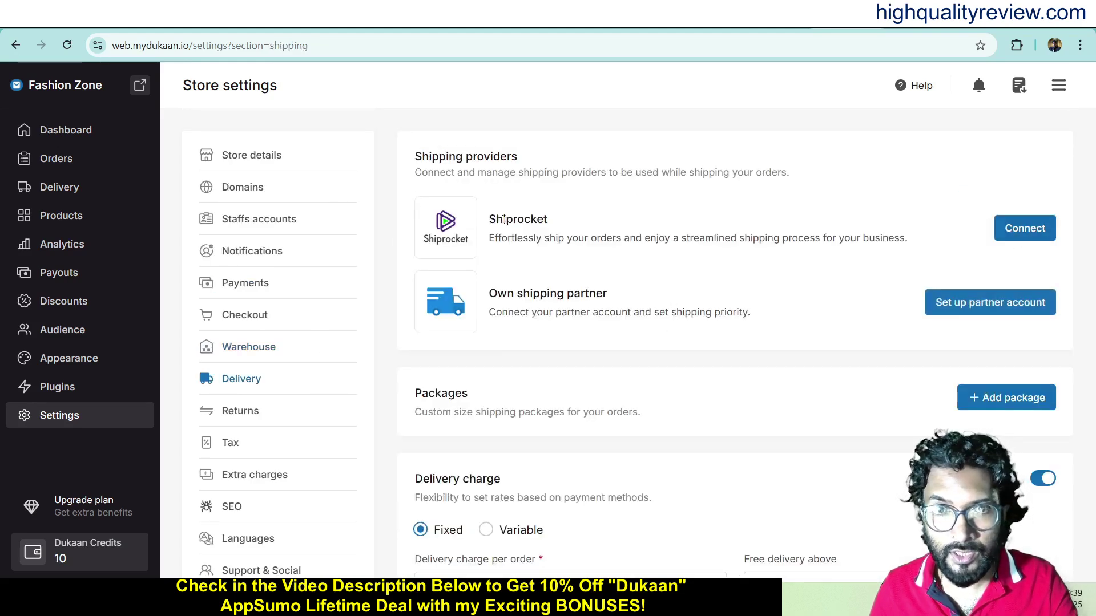
{"action": "left_click_drag", "start_coordinate": [491, 222], "coordinate": [576, 224]}
{"action": "left_click", "coordinate": [600, 221]}
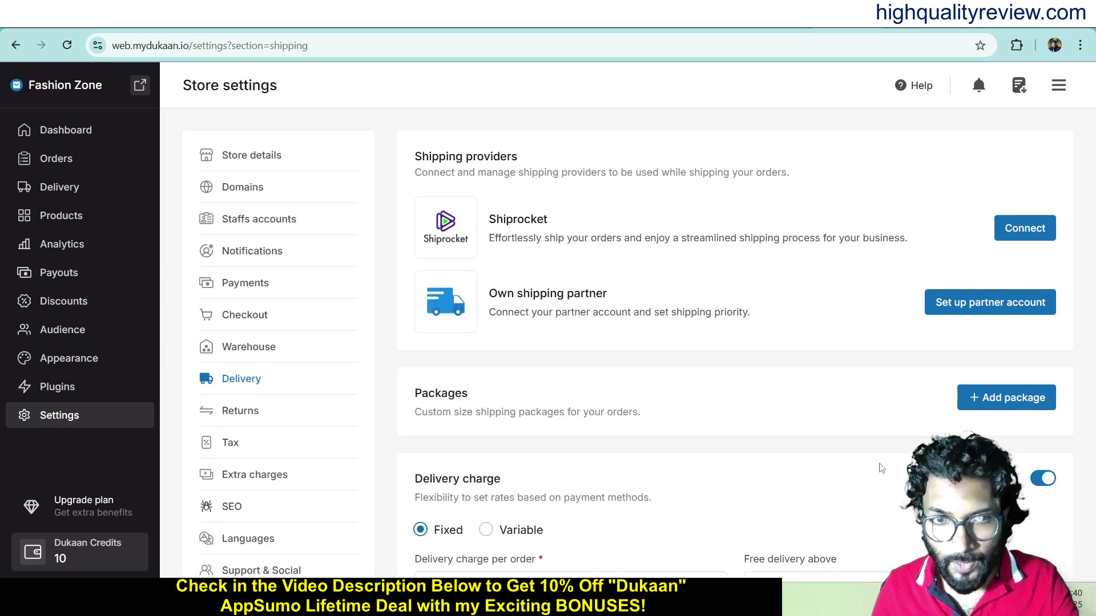
{"action": "left_click", "coordinate": [980, 403]}
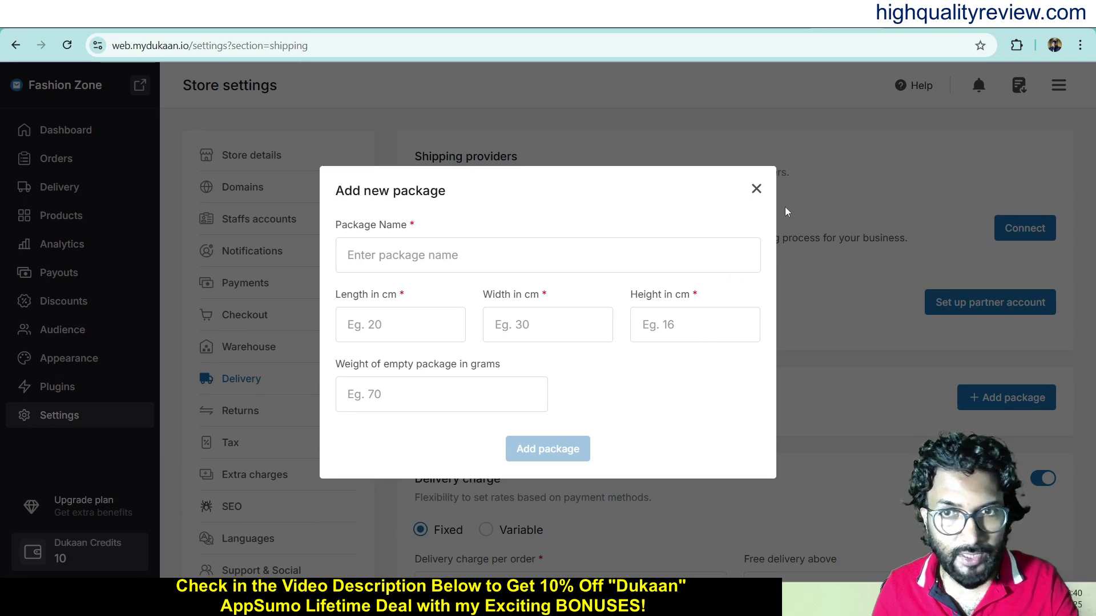
{"action": "left_click", "coordinate": [756, 189]}
Review the delivery charge settings and the available average delivery time options.
{"action": "scroll", "coordinate": [748, 425], "scroll_direction": "down", "scroll_amount": 4}
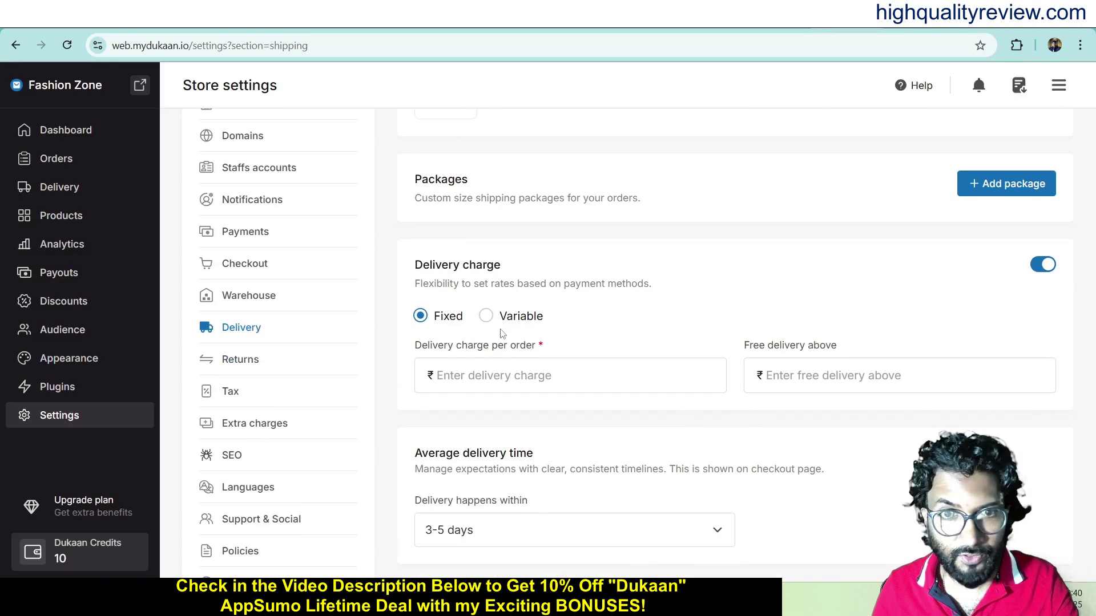
{"action": "scroll", "coordinate": [822, 495], "scroll_direction": "down", "scroll_amount": 1}
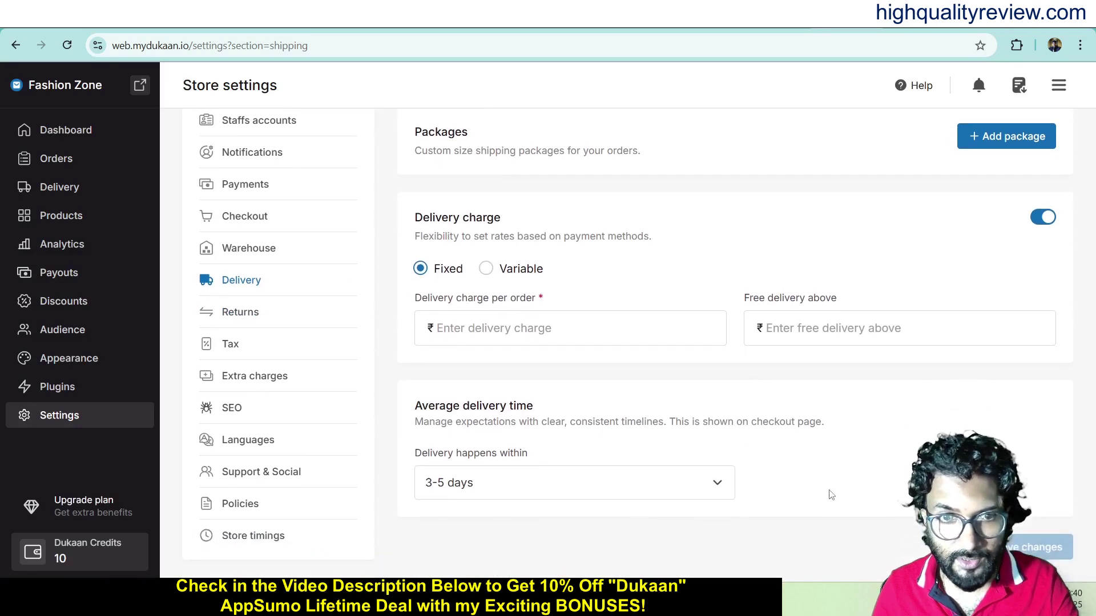
{"action": "left_click", "coordinate": [717, 483]}
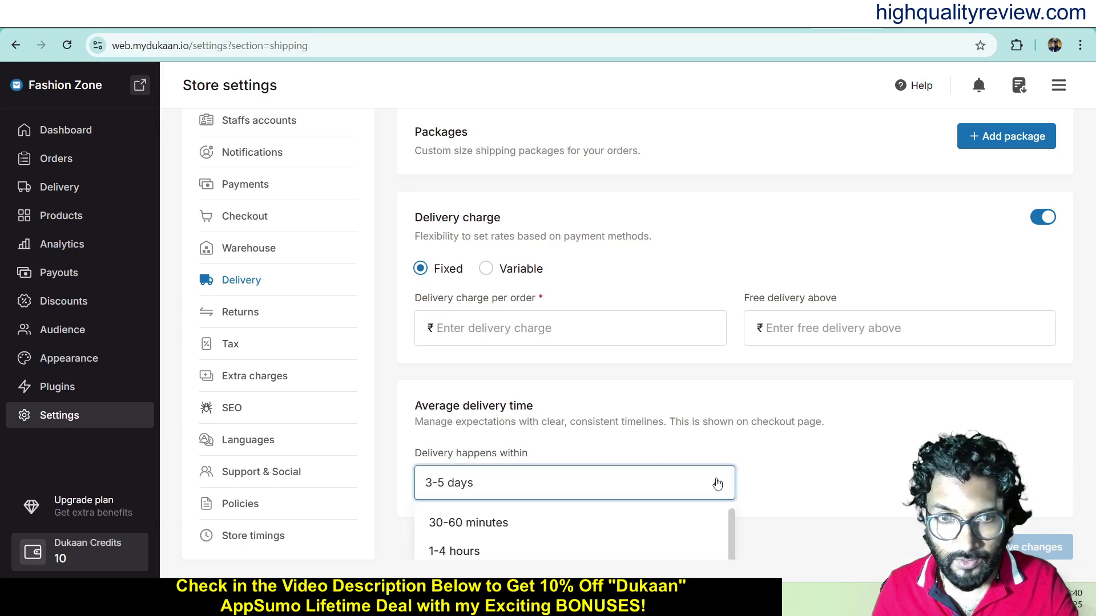
{"action": "scroll", "coordinate": [828, 482], "scroll_direction": "down", "scroll_amount": 1}
{"action": "scroll", "coordinate": [828, 479], "scroll_direction": "down", "scroll_amount": 3}
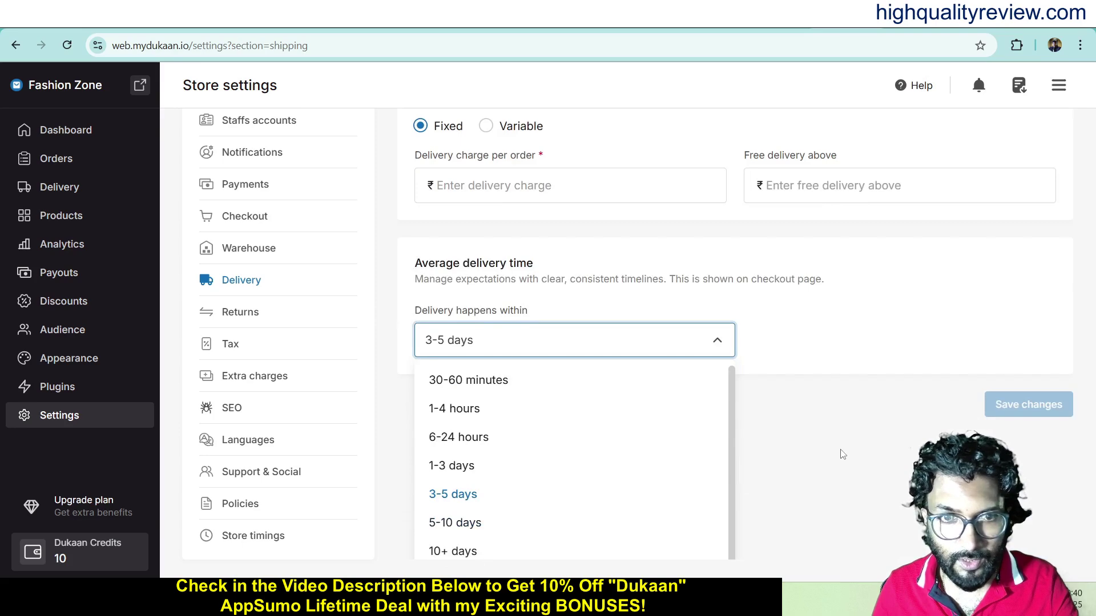
{"action": "left_click", "coordinate": [837, 454]}
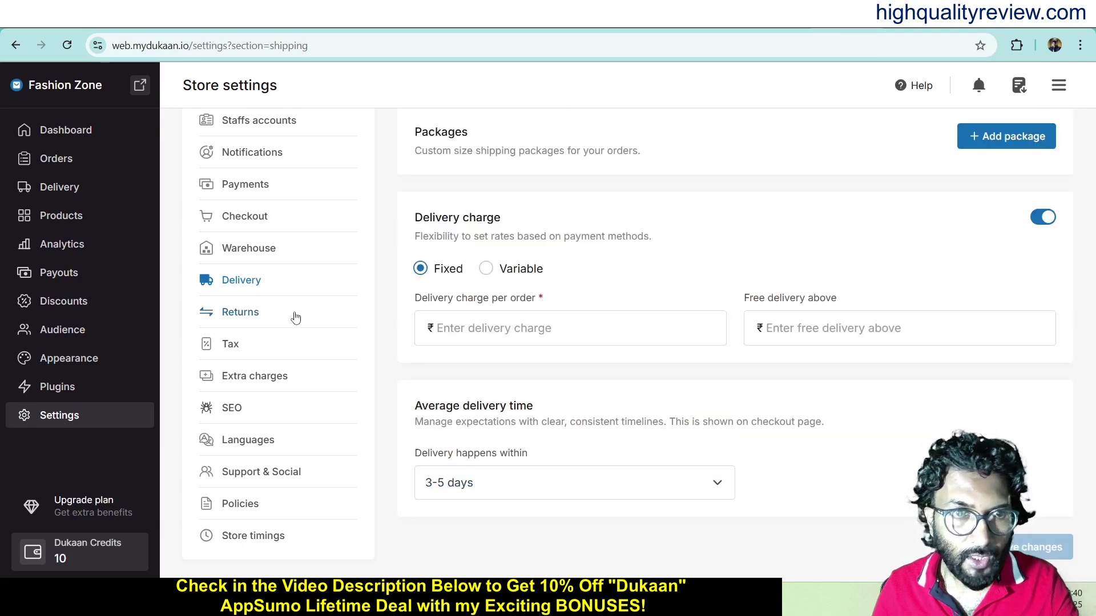
Review the returns settings and the GST options in the tax settings, leaving GST disabled.
{"action": "left_click", "coordinate": [234, 312]}
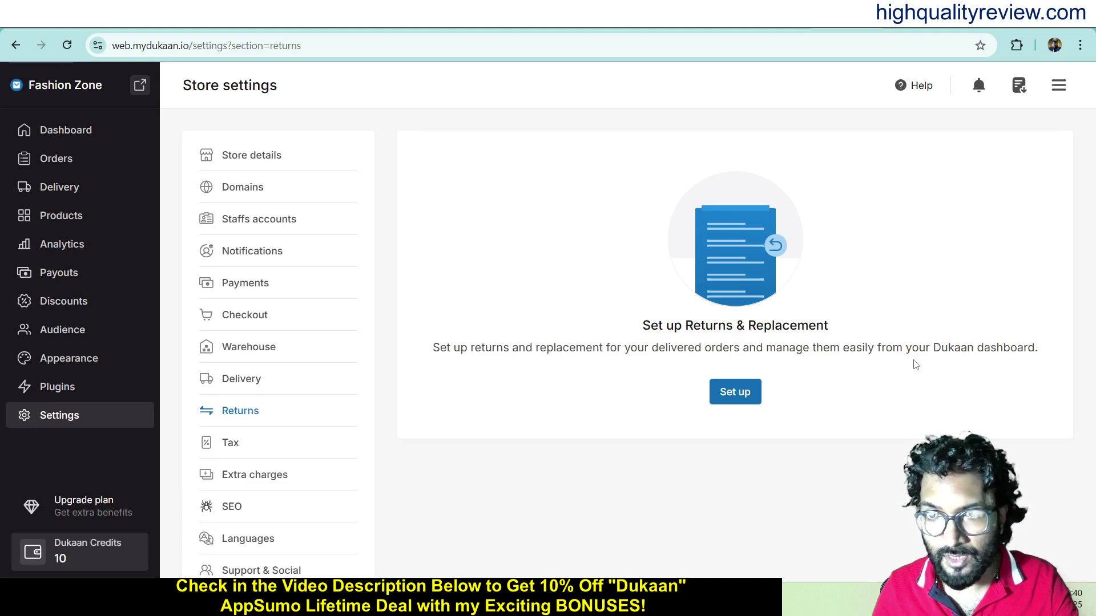
{"action": "left_click", "coordinate": [231, 449]}
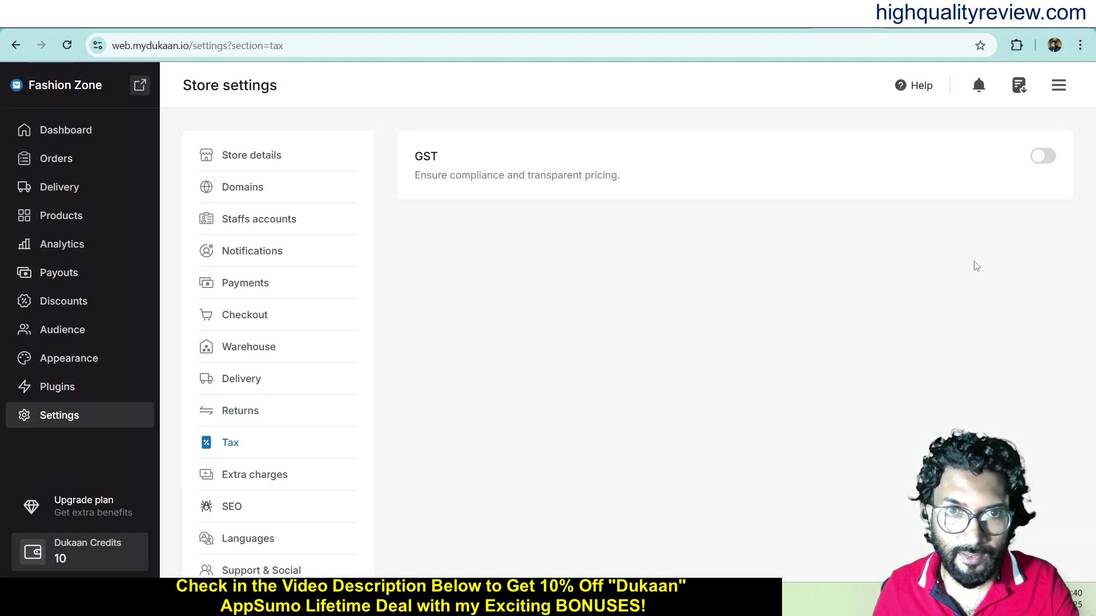
{"action": "left_click", "coordinate": [1045, 158]}
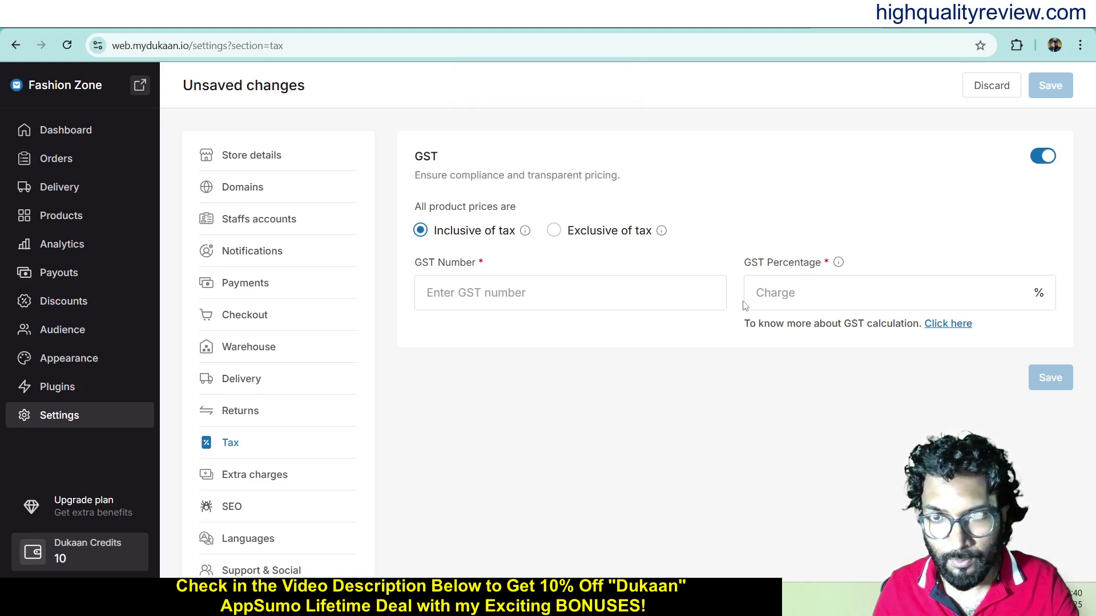
{"action": "left_click", "coordinate": [1048, 158]}
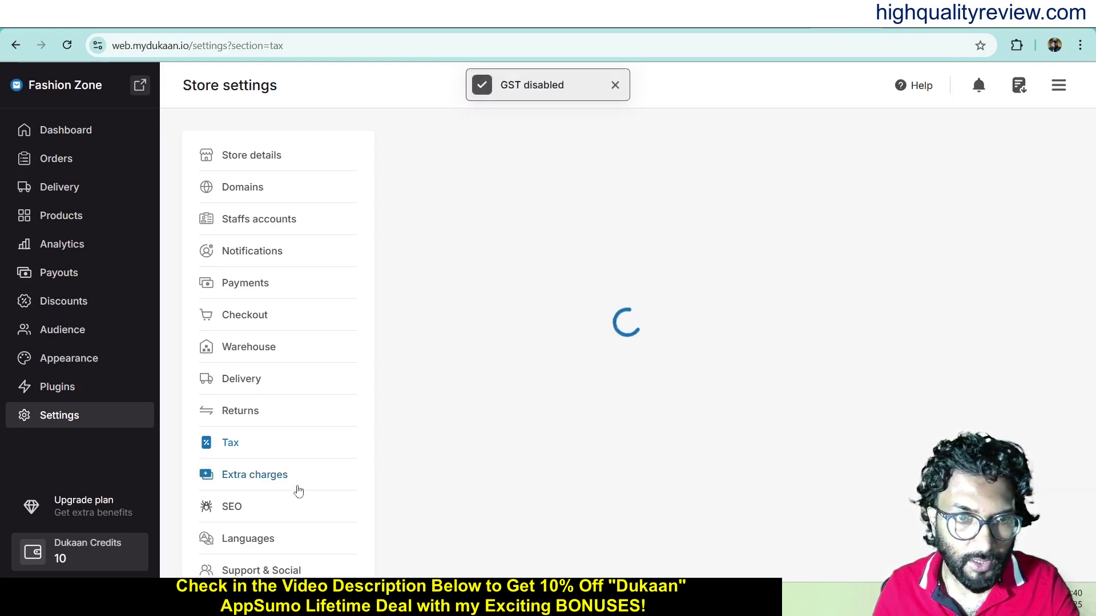
Review the extra charges page and the SEO settings, from title and meta description through sitemap and Robots.txt.
{"action": "left_click", "coordinate": [245, 478]}
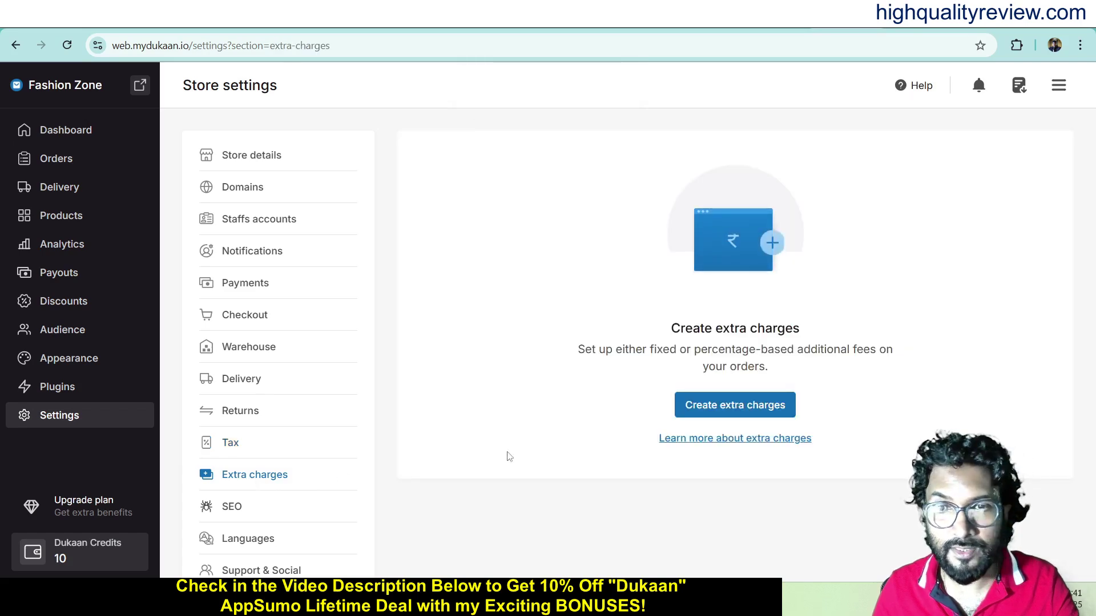
{"action": "left_click", "coordinate": [233, 507]}
{"action": "scroll", "coordinate": [569, 425], "scroll_direction": "down", "scroll_amount": 3}
{"action": "scroll", "coordinate": [569, 426], "scroll_direction": "up", "scroll_amount": 3}
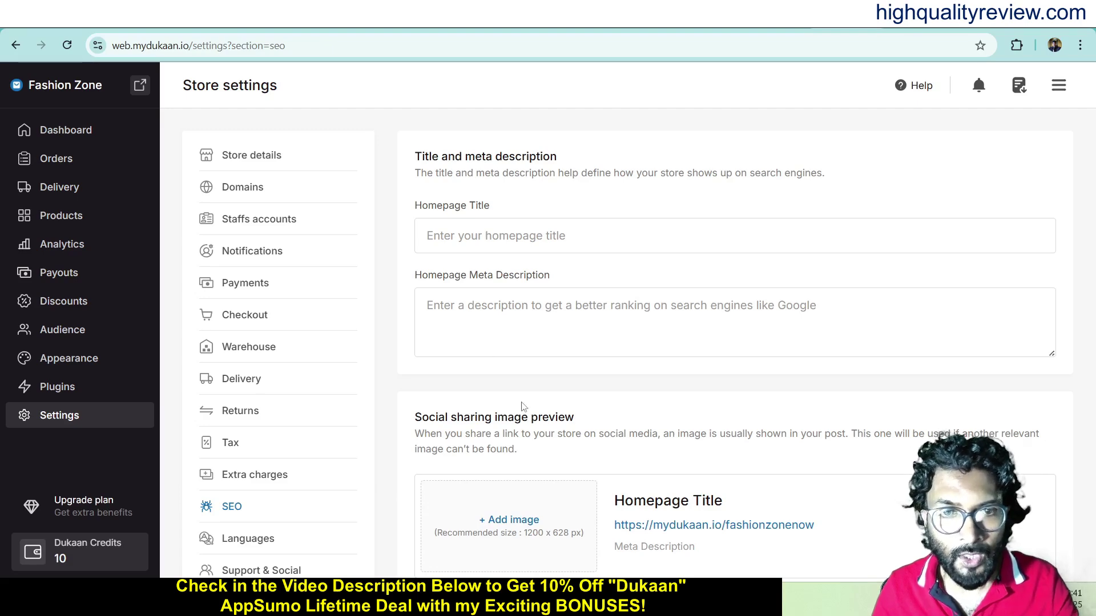
{"action": "scroll", "coordinate": [619, 426], "scroll_direction": "down", "scroll_amount": 5}
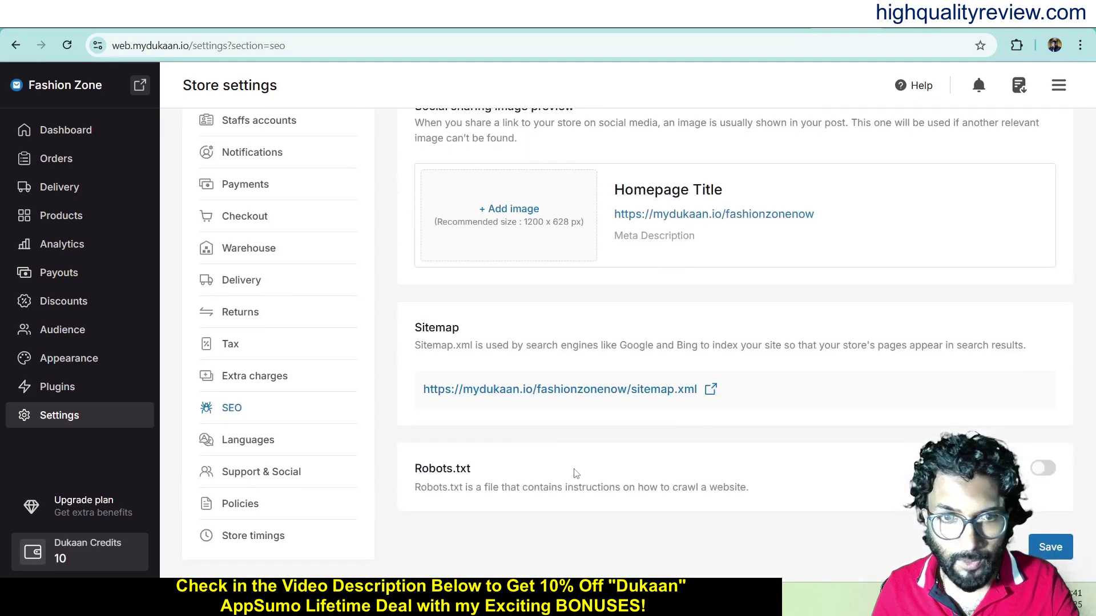
Review the language settings and browse the list of languages available for translating the store, without adding any.
{"action": "left_click", "coordinate": [238, 447]}
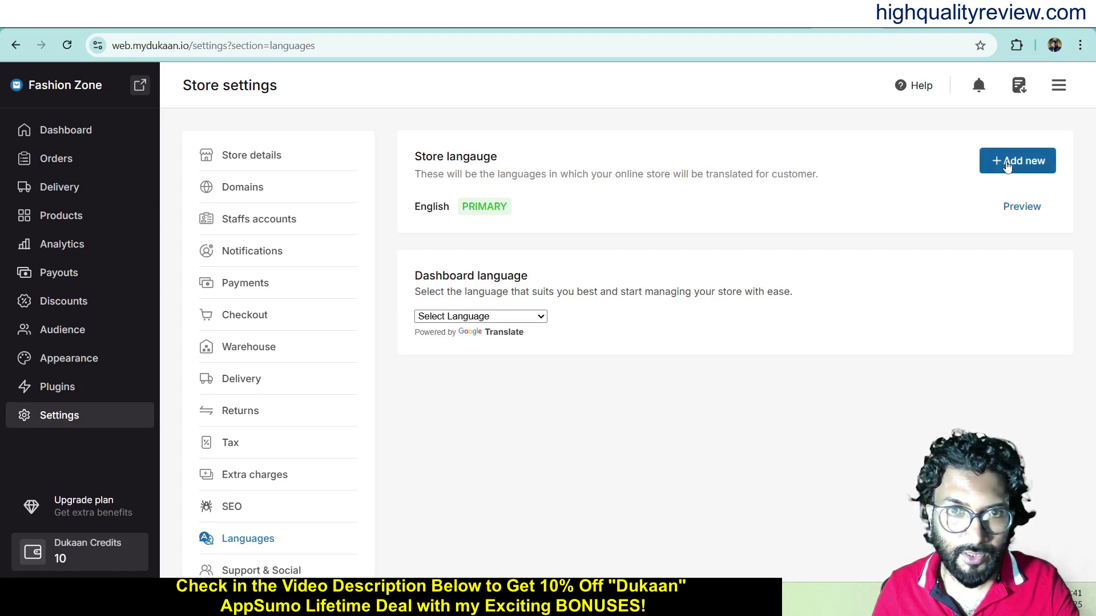
{"action": "scroll", "coordinate": [308, 475], "scroll_direction": "down", "scroll_amount": 2}
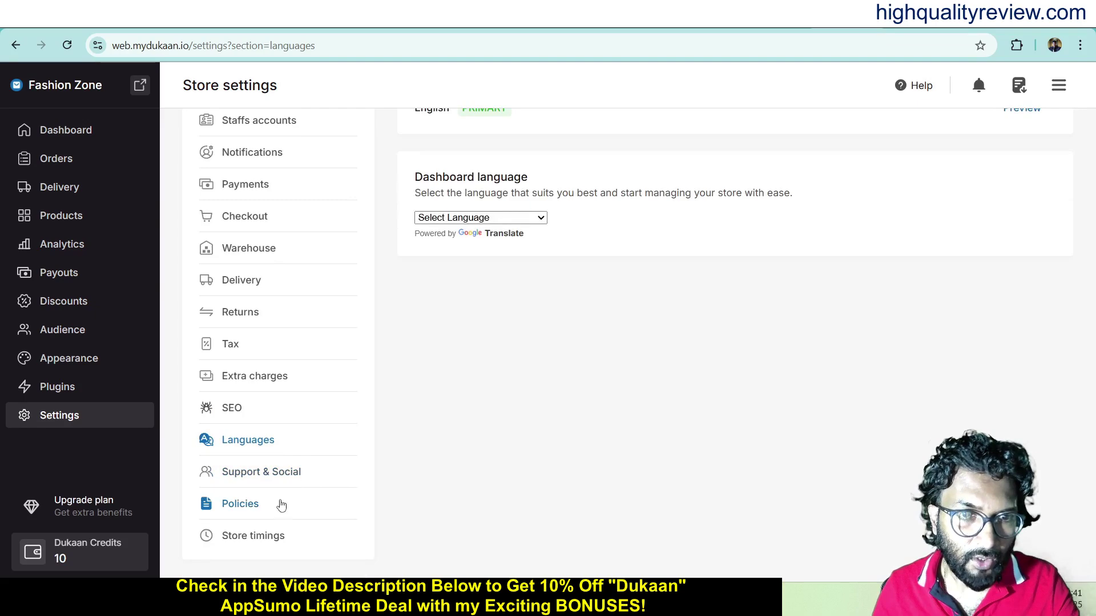
{"action": "scroll", "coordinate": [388, 474], "scroll_direction": "up", "scroll_amount": 2}
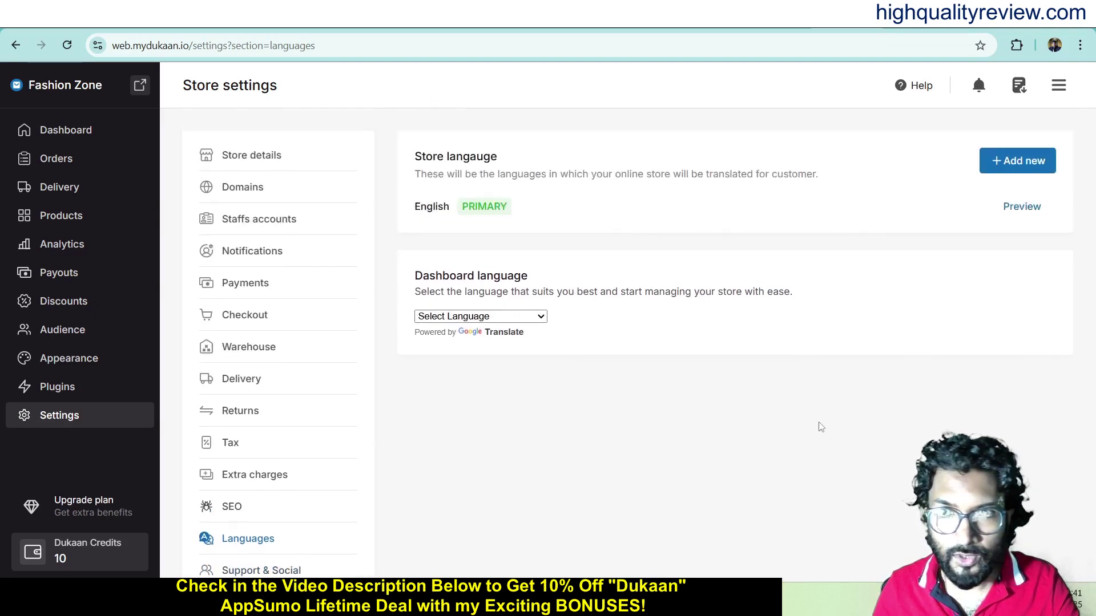
{"action": "left_click", "coordinate": [1005, 163]}
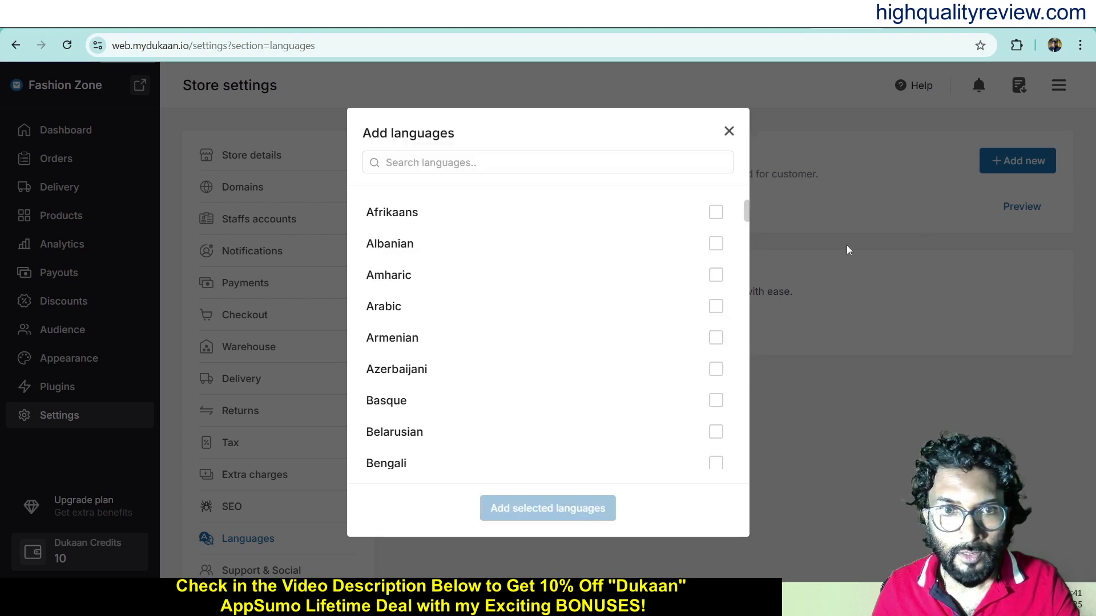
{"action": "scroll", "coordinate": [550, 379], "scroll_direction": "down", "scroll_amount": 5}
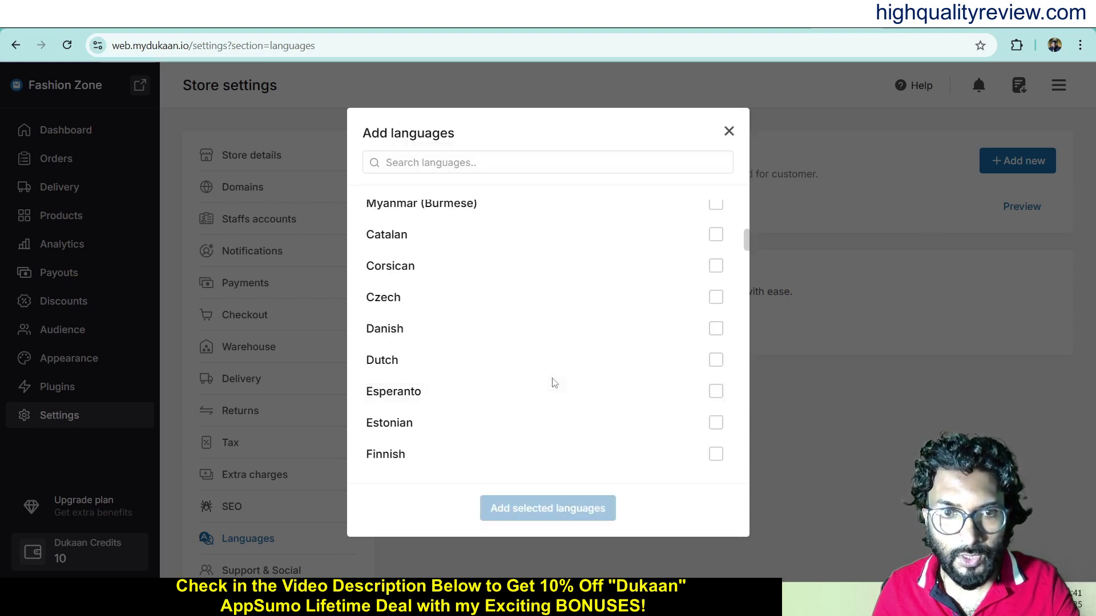
{"action": "scroll", "coordinate": [619, 346], "scroll_direction": "down", "scroll_amount": 6}
{"action": "scroll", "coordinate": [622, 349], "scroll_direction": "down", "scroll_amount": 4}
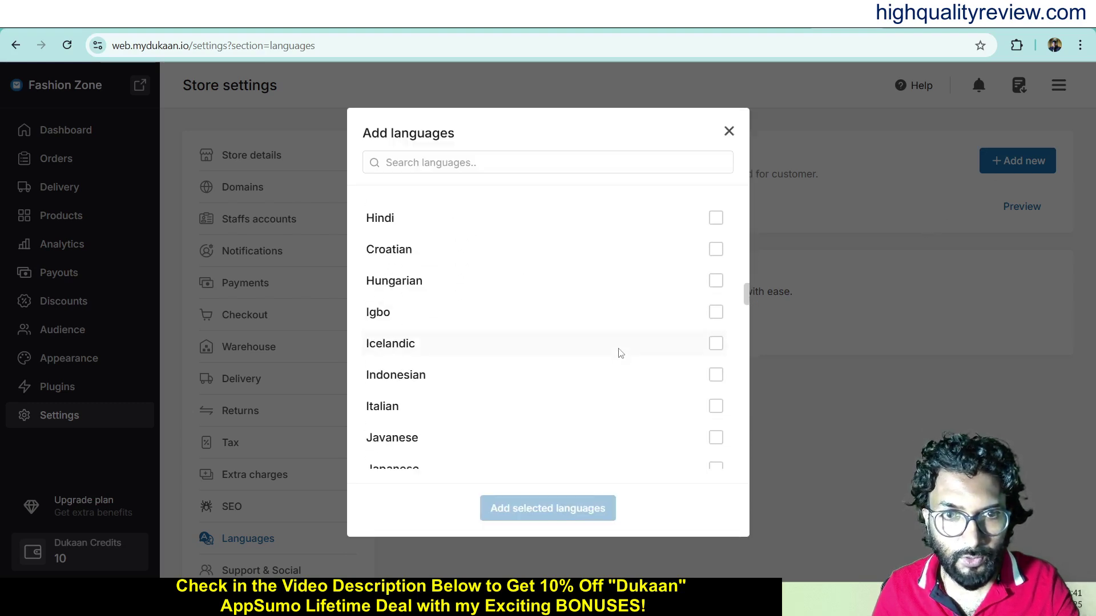
{"action": "scroll", "coordinate": [620, 350], "scroll_direction": "up", "scroll_amount": 9}
{"action": "scroll", "coordinate": [620, 353], "scroll_direction": "up", "scroll_amount": 2}
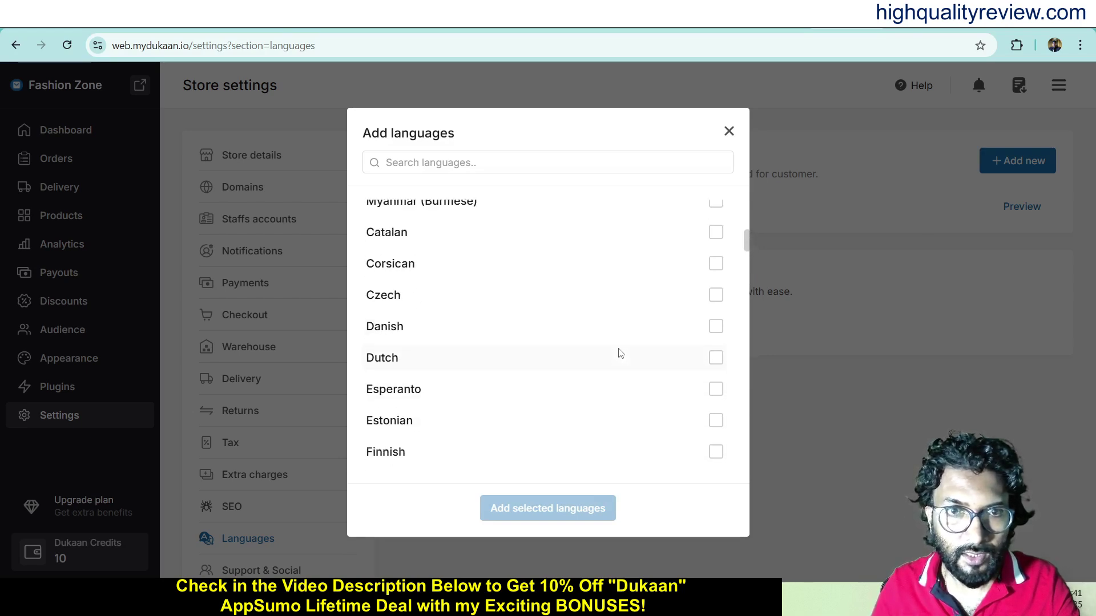
{"action": "scroll", "coordinate": [621, 353], "scroll_direction": "down", "scroll_amount": 2}
{"action": "scroll", "coordinate": [621, 353], "scroll_direction": "down", "scroll_amount": 9}
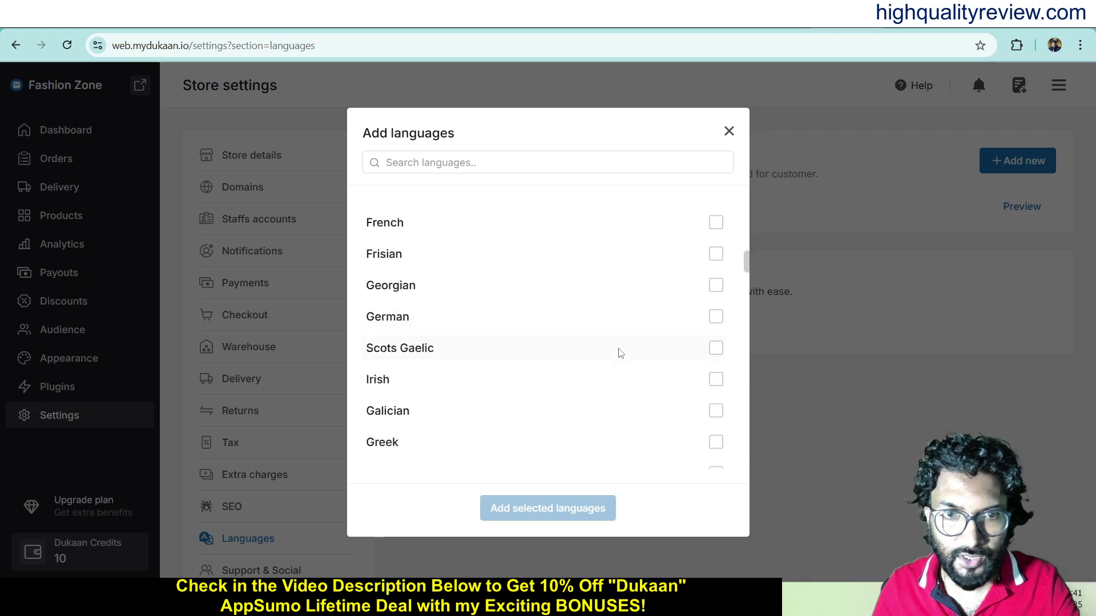
{"action": "scroll", "coordinate": [620, 353], "scroll_direction": "down", "scroll_amount": 8}
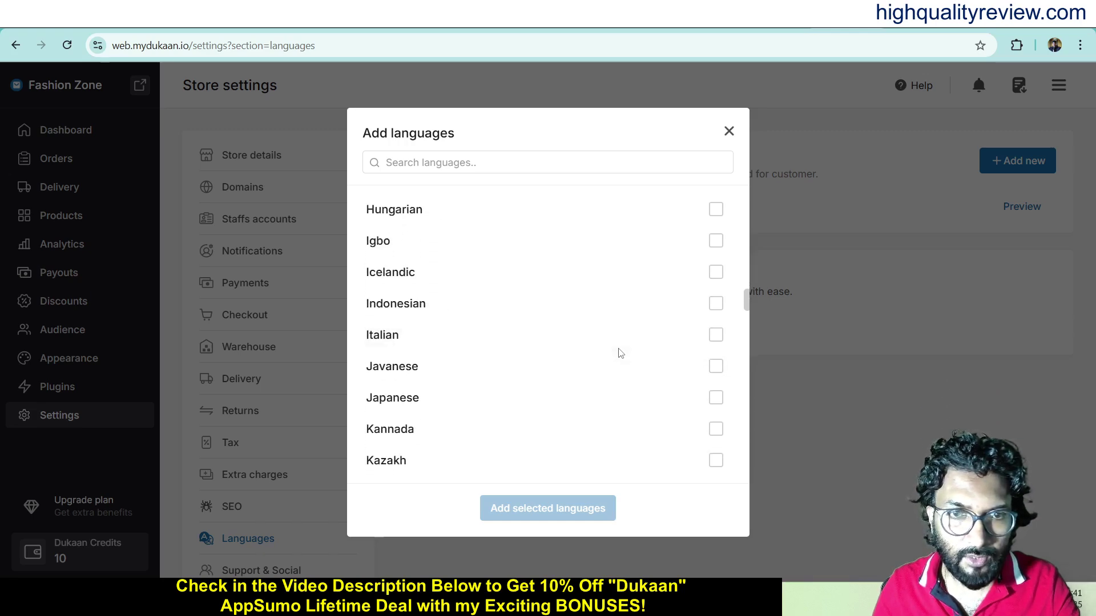
{"action": "left_click", "coordinate": [729, 131]}
Review the customer support and social profile fields in the store settings.
{"action": "scroll", "coordinate": [327, 466], "scroll_direction": "down", "scroll_amount": 2}
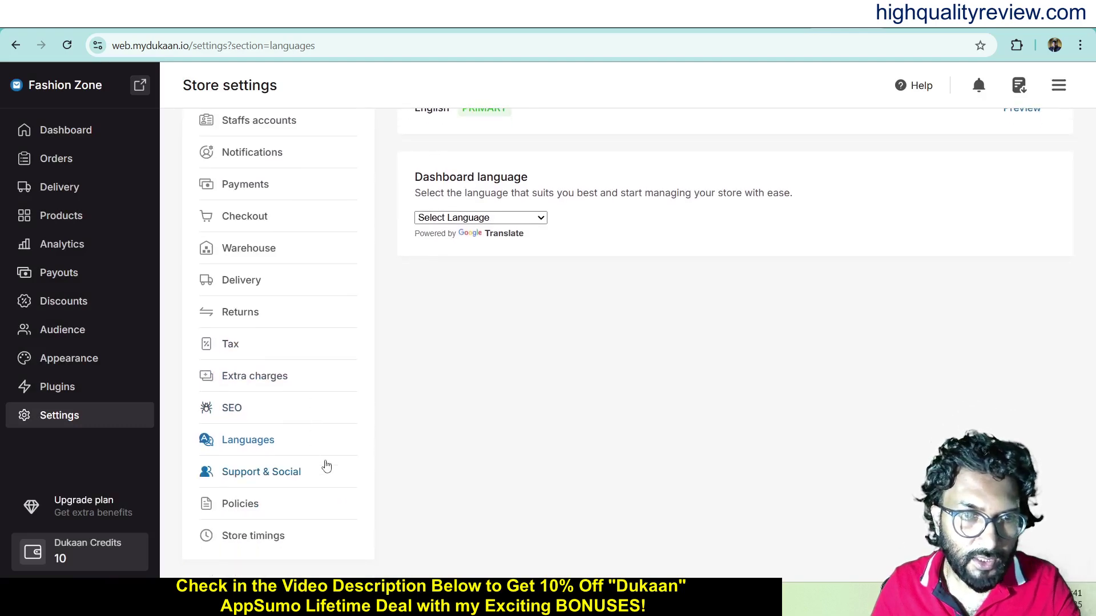
{"action": "left_click", "coordinate": [275, 477]}
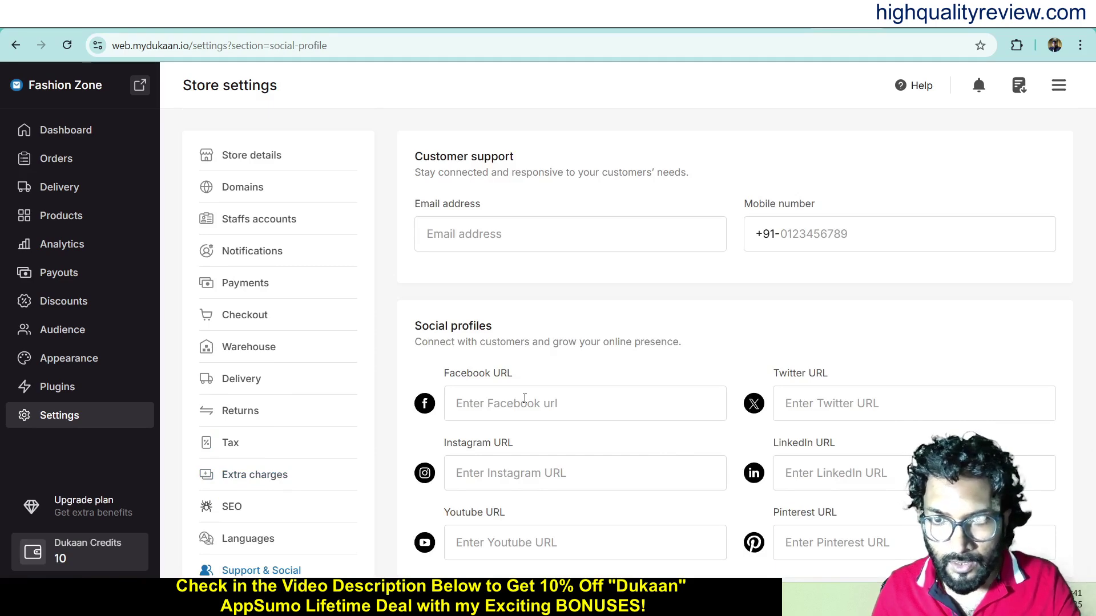
{"action": "scroll", "coordinate": [524, 398], "scroll_direction": "down", "scroll_amount": 2}
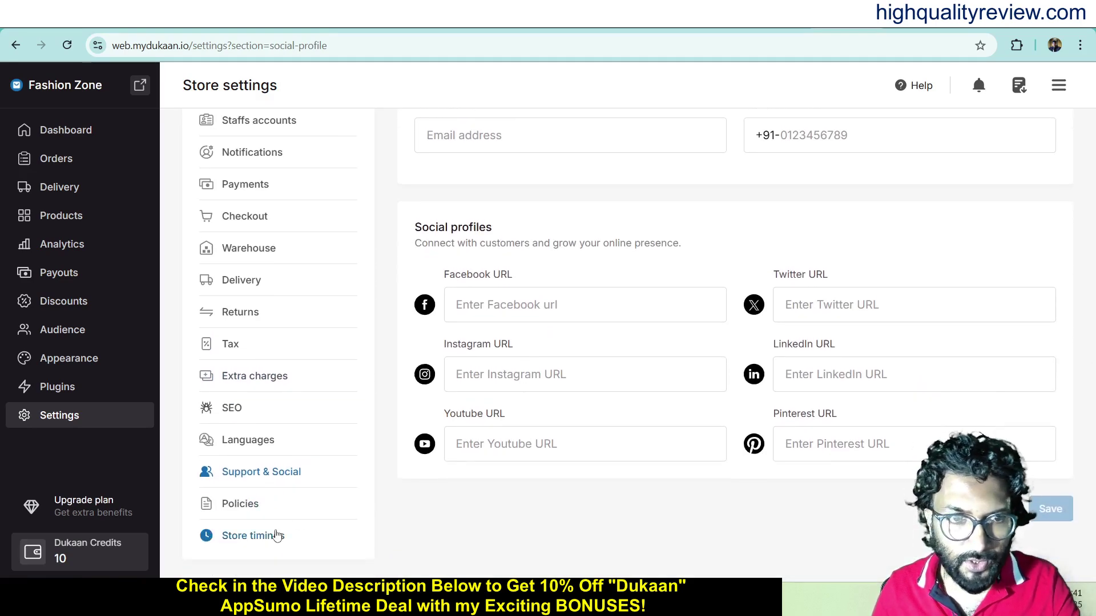
Read through the store's privacy policy text and check the store timings for each weekday.
{"action": "left_click", "coordinate": [240, 503]}
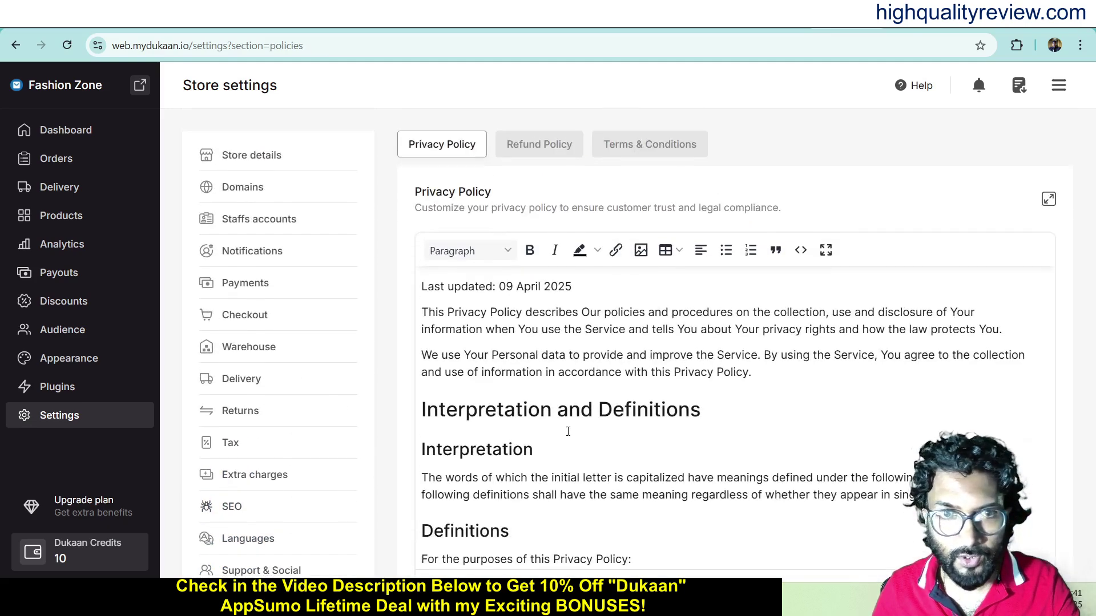
{"action": "scroll", "coordinate": [652, 442], "scroll_direction": "down", "scroll_amount": 8}
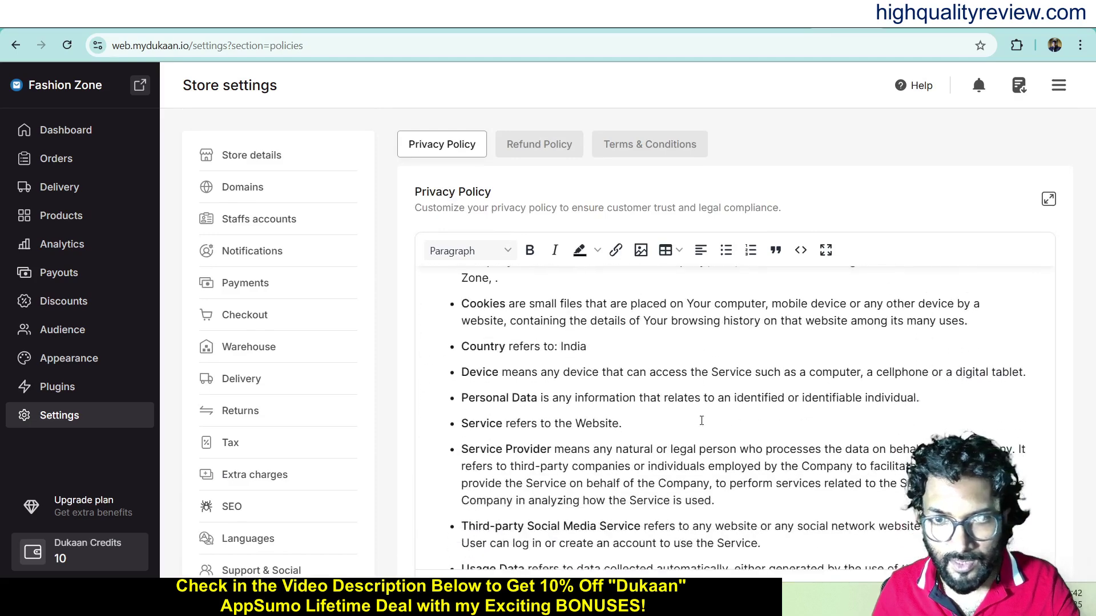
{"action": "scroll", "coordinate": [683, 461], "scroll_direction": "down", "scroll_amount": 4}
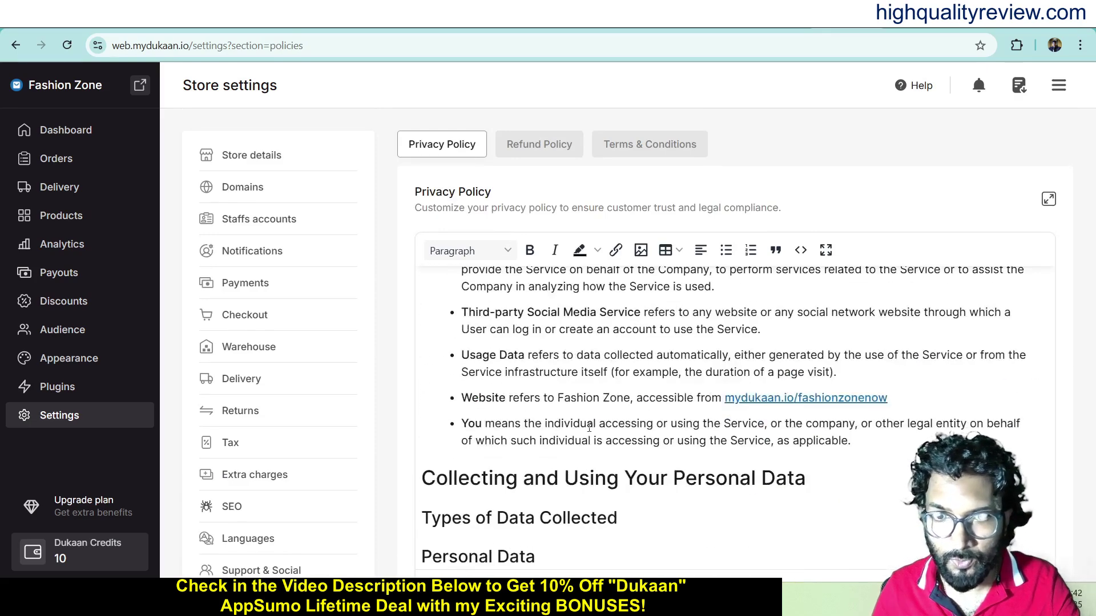
{"action": "scroll", "coordinate": [319, 456], "scroll_direction": "down", "scroll_amount": 2}
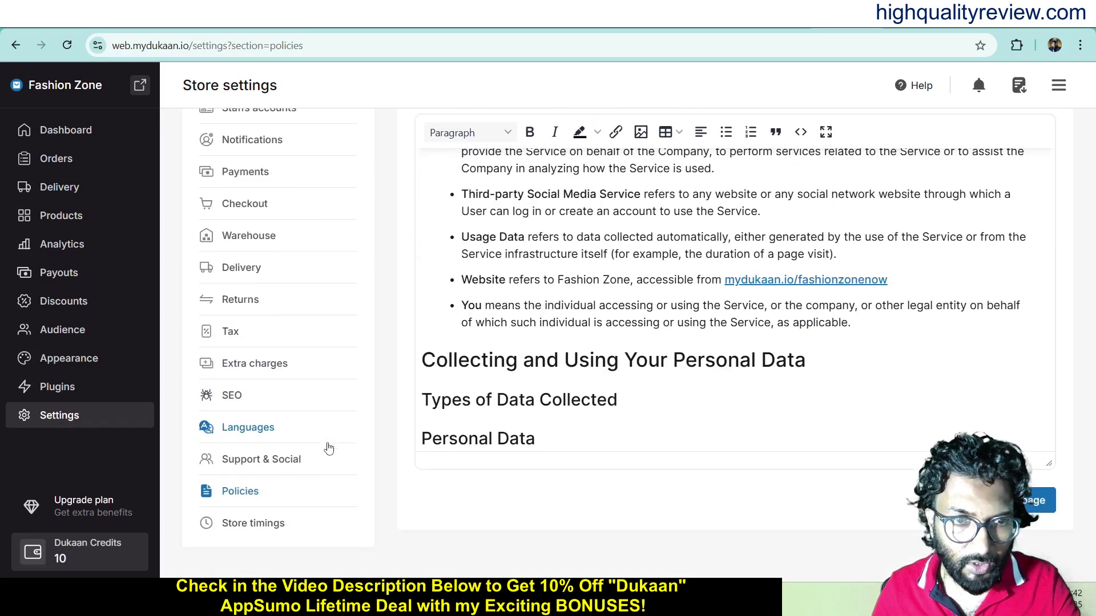
{"action": "left_click", "coordinate": [260, 533]}
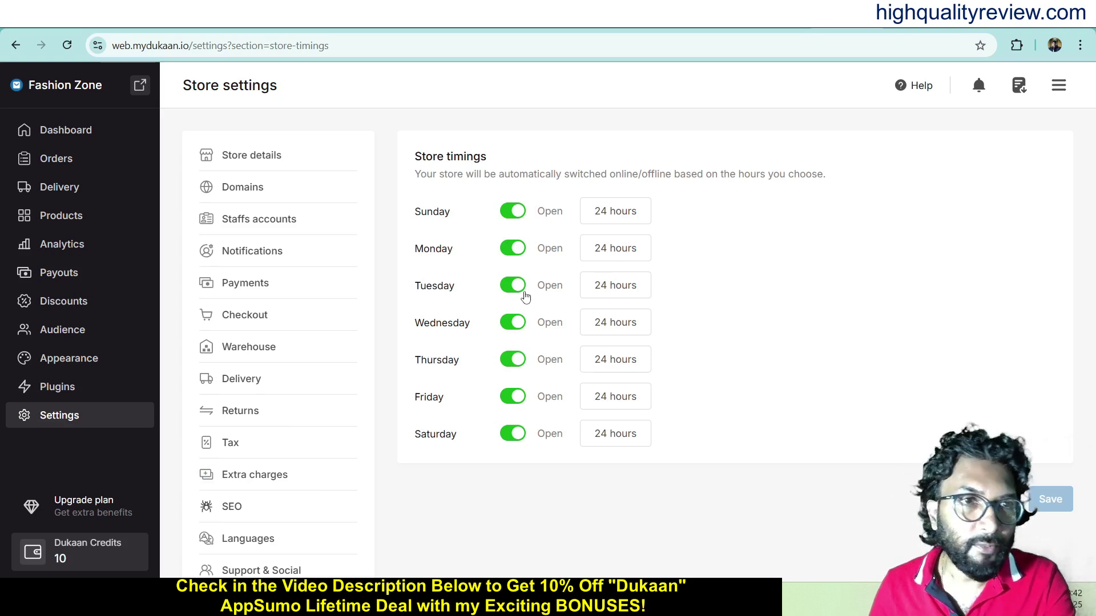
Go to the store's product catalogue and open the form for adding a new product.
{"action": "left_click", "coordinate": [61, 130]}
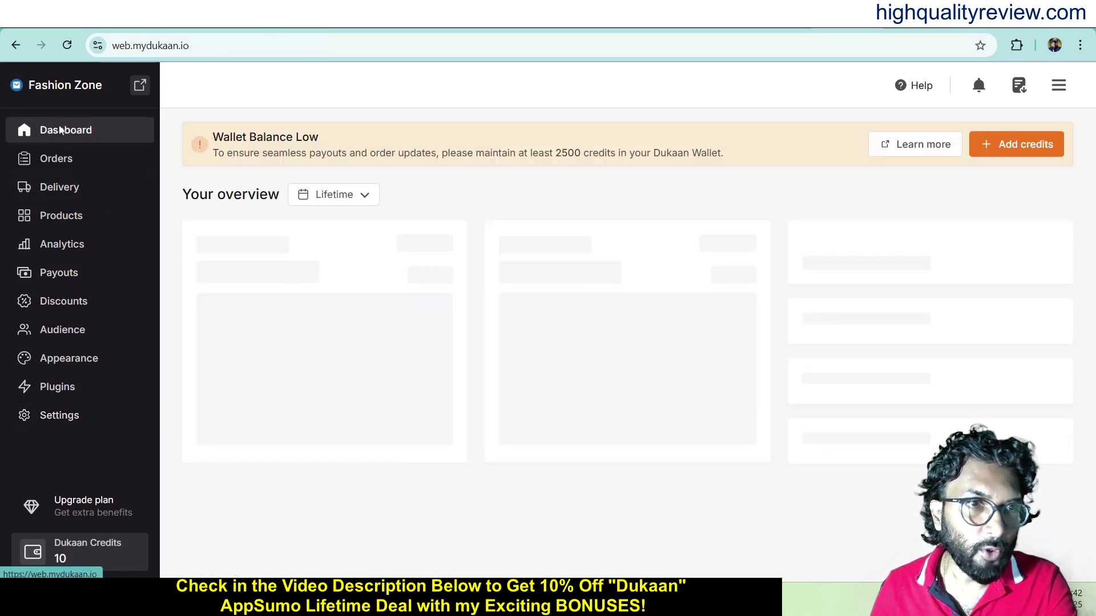
{"action": "left_click", "coordinate": [67, 216]}
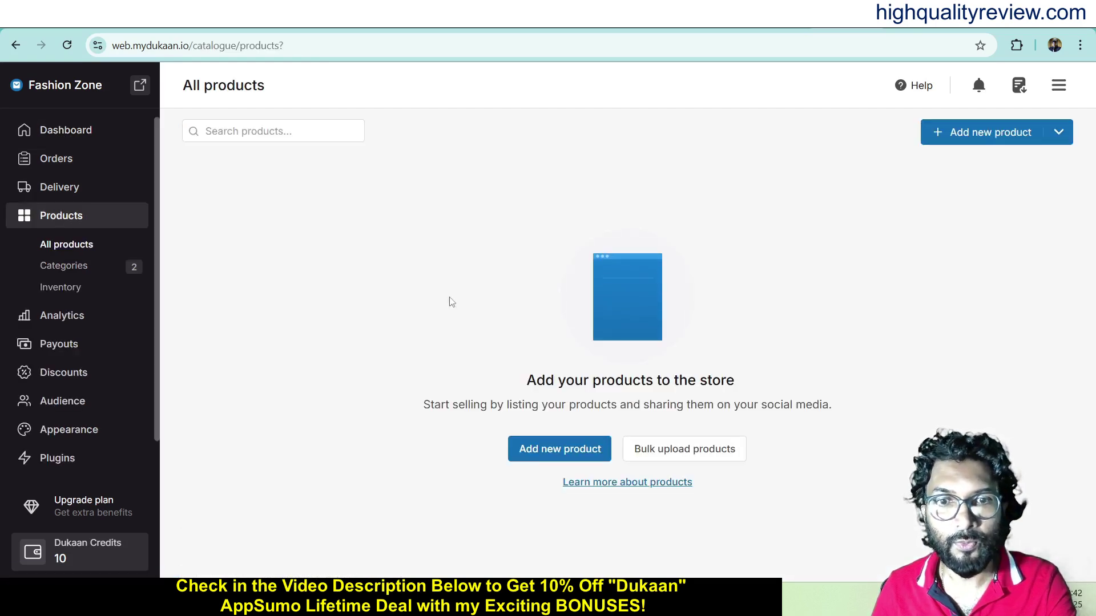
{"action": "left_click", "coordinate": [962, 137]}
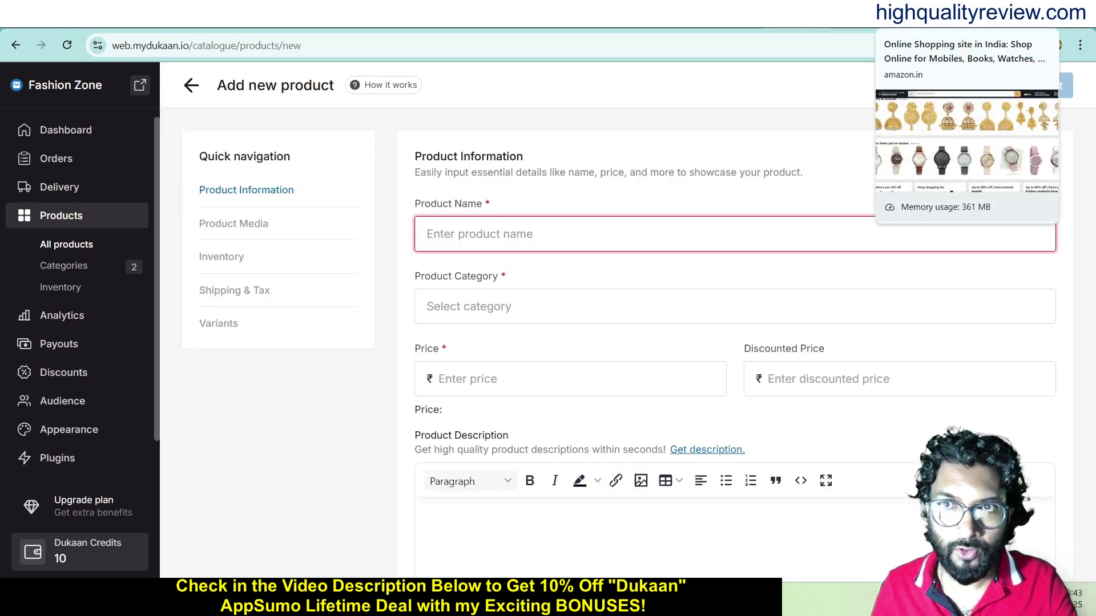
Copy the name Titan Women's Lagan Chic from the Amazon watch listing and enter it as the new product's name.
{"action": "left_click", "coordinate": [941, 15]}
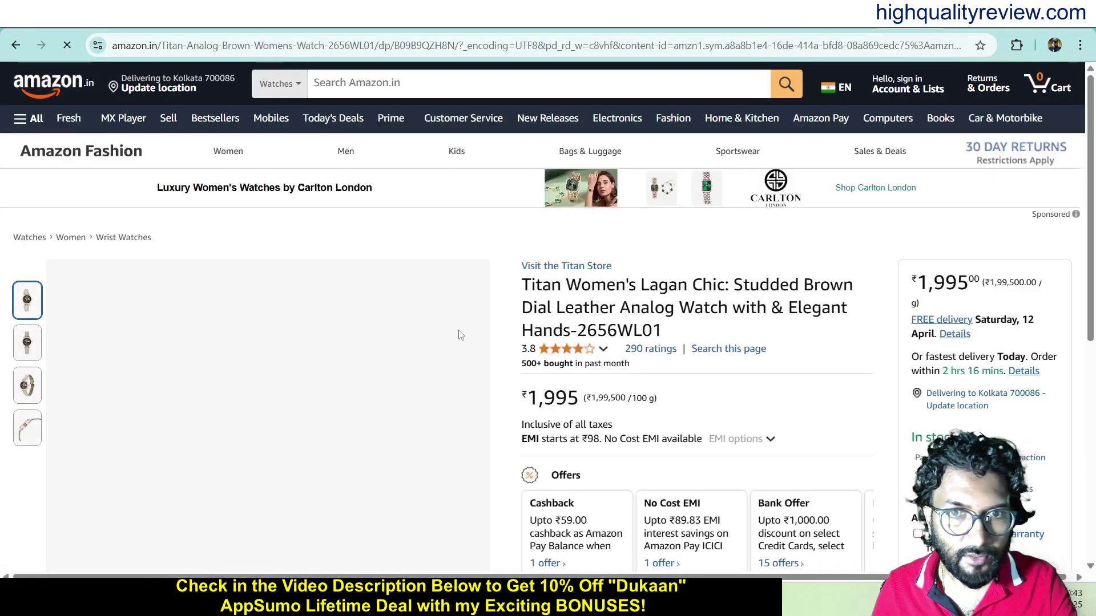
{"action": "left_click_drag", "start_coordinate": [521, 284], "coordinate": [743, 279]}
{"action": "key", "text": "ctrl+c"}
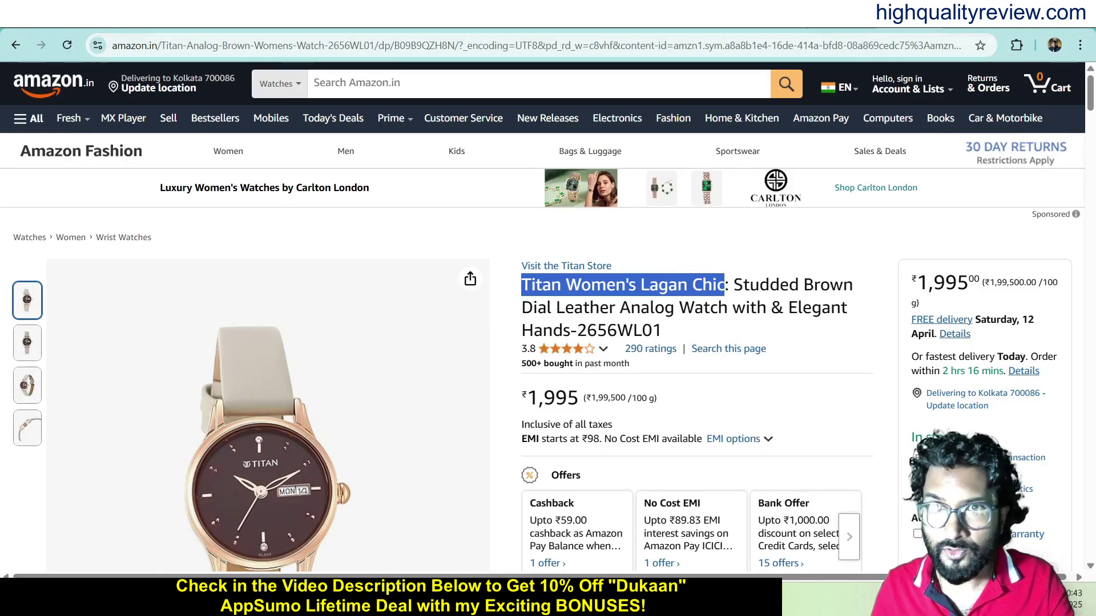
{"action": "key", "text": "ctrl+Tab"}
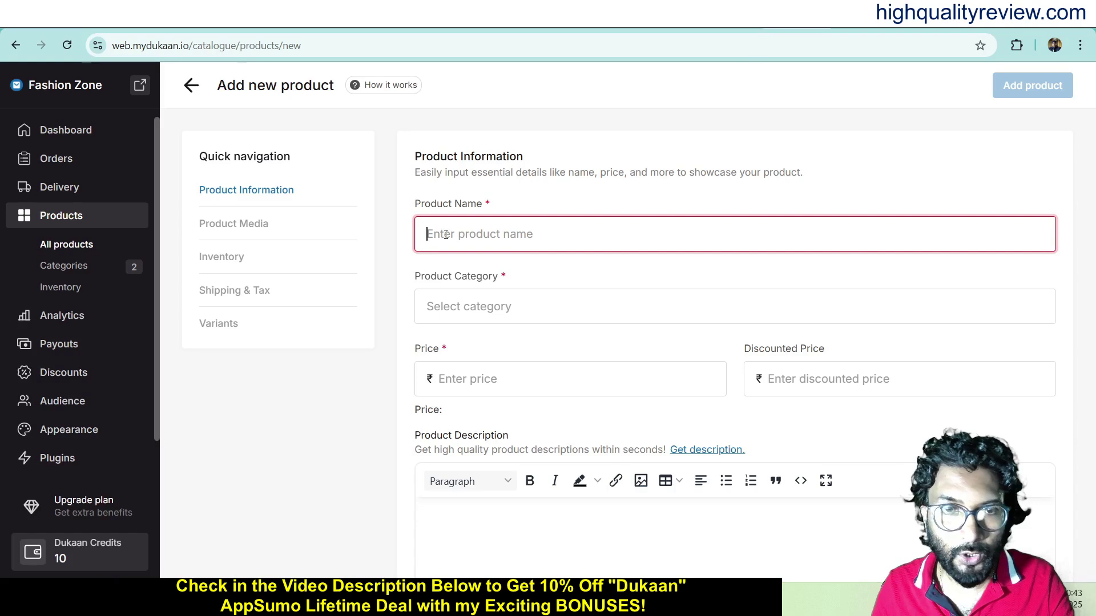
{"action": "key", "text": "ctrl+v"}
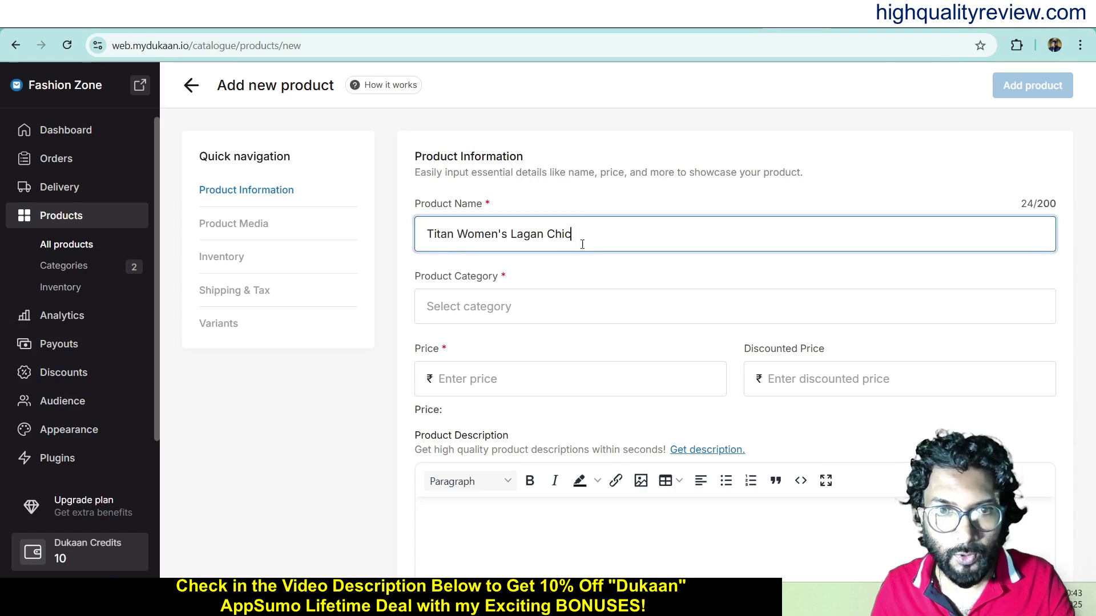
Open the category selection for the new product.
{"action": "left_click", "coordinate": [474, 307]}
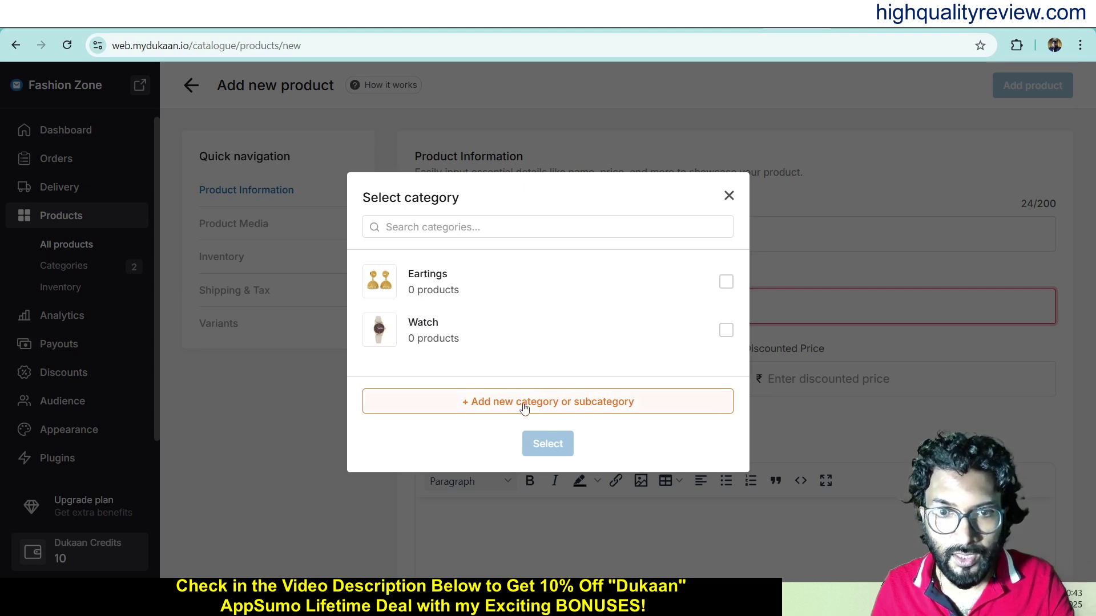
{"action": "left_click", "coordinate": [726, 330]}
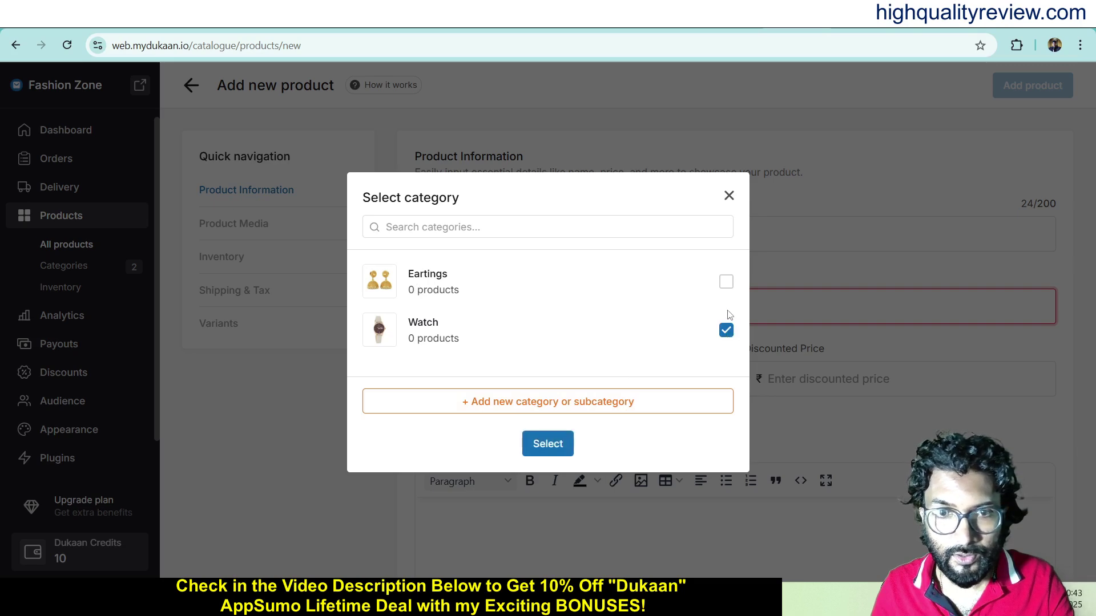
{"action": "left_click", "coordinate": [725, 283]}
{"action": "left_click", "coordinate": [724, 283]}
{"action": "left_click", "coordinate": [726, 331]}
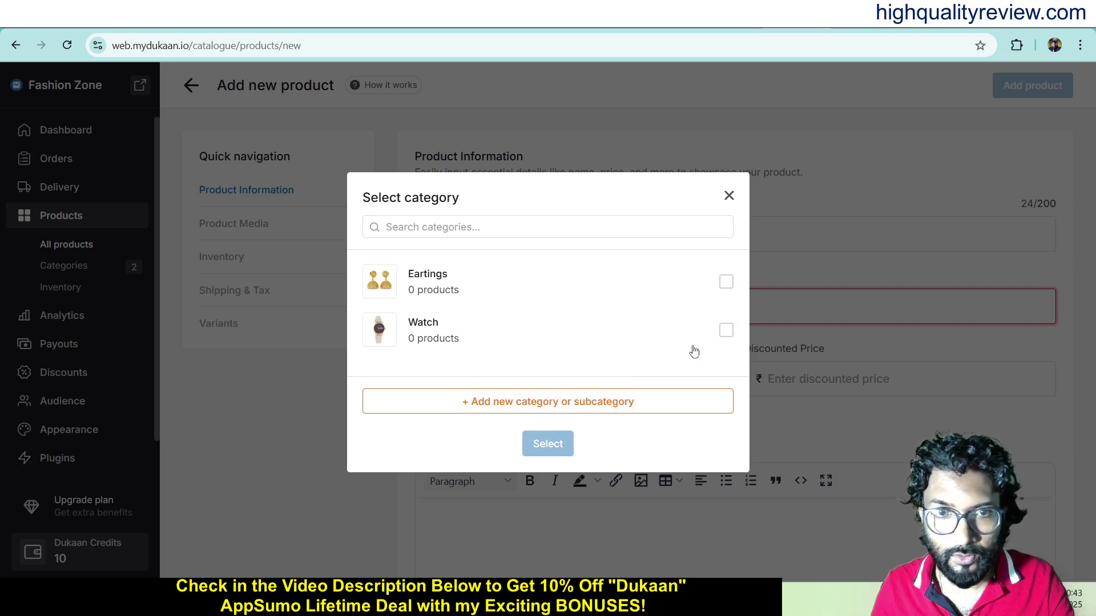
{"action": "left_click", "coordinate": [507, 409]}
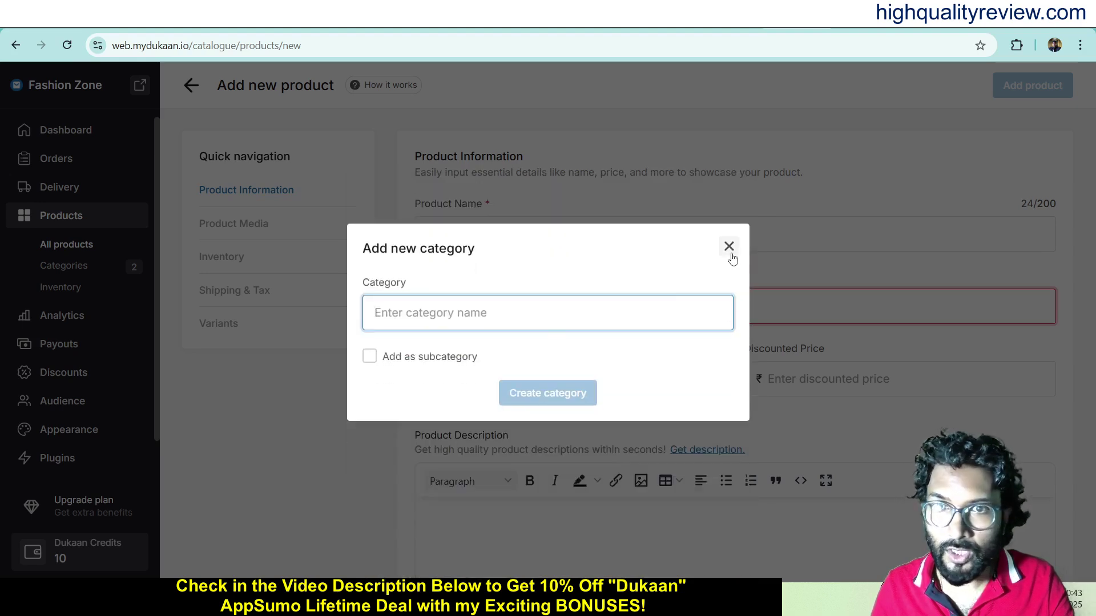
{"action": "left_click", "coordinate": [729, 248]}
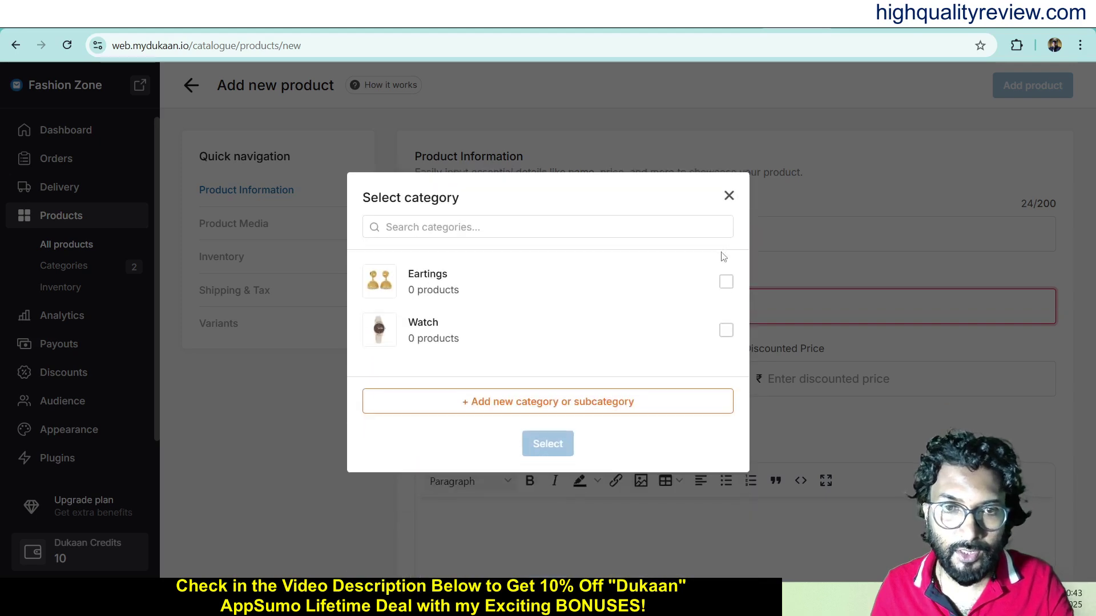
Assign the new product to the existing Watch category.
{"action": "left_click", "coordinate": [725, 332]}
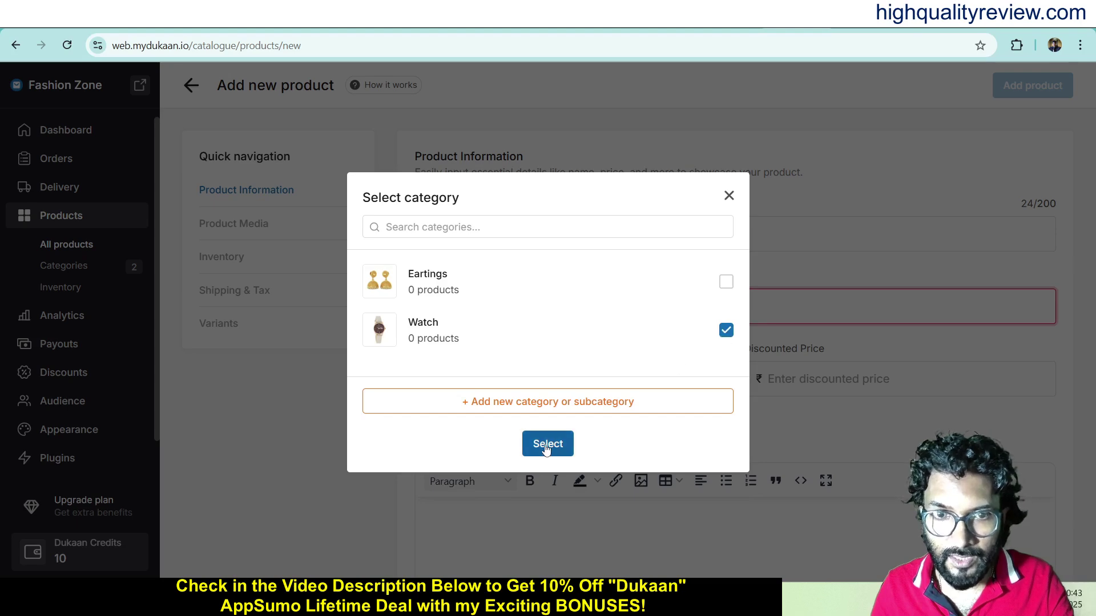
{"action": "left_click", "coordinate": [545, 450]}
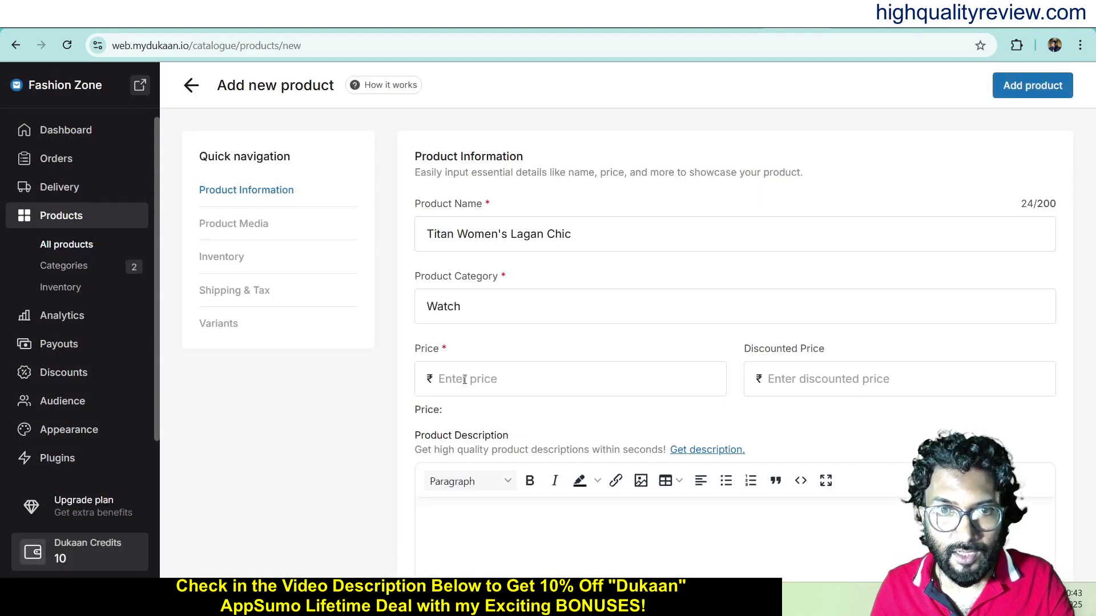
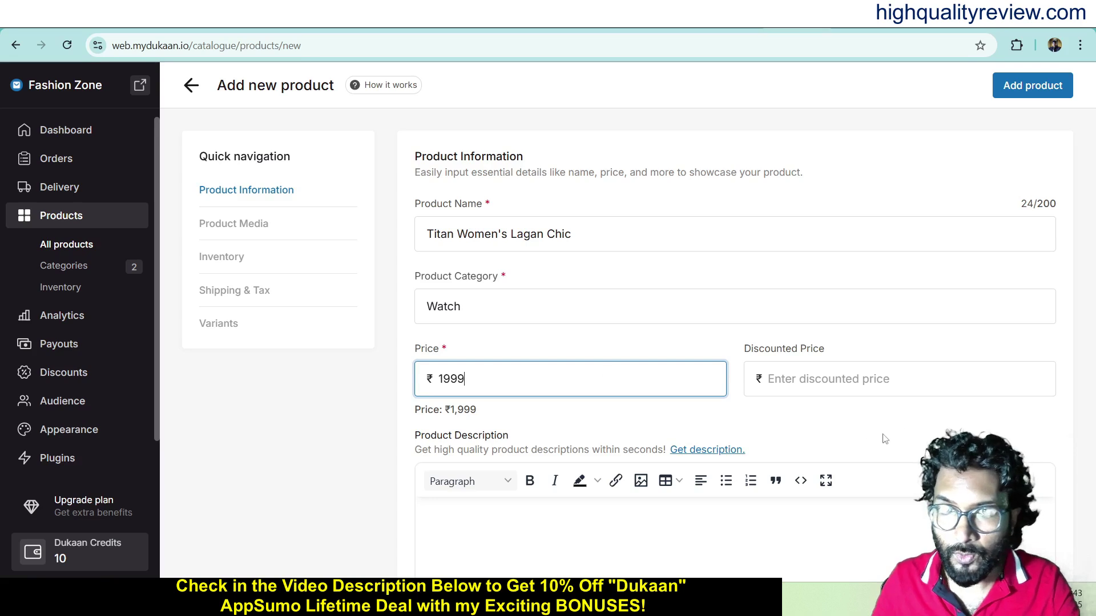
Set the product's price to ₹1999 and its discounted price to ₹1499.
{"action": "left_click", "coordinate": [843, 377]}
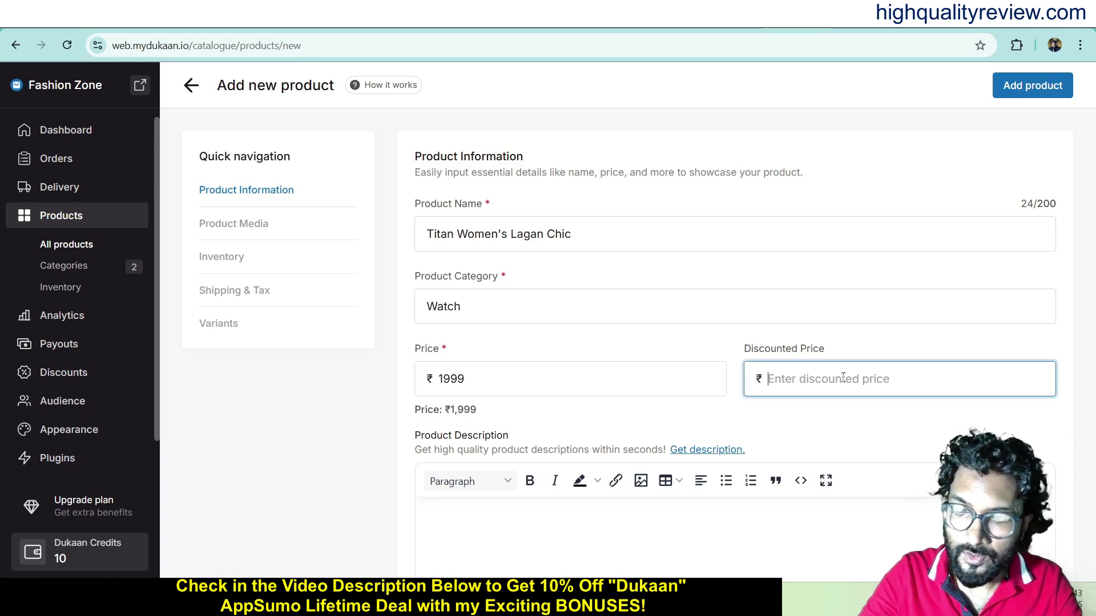
{"action": "type", "text": "1499"}
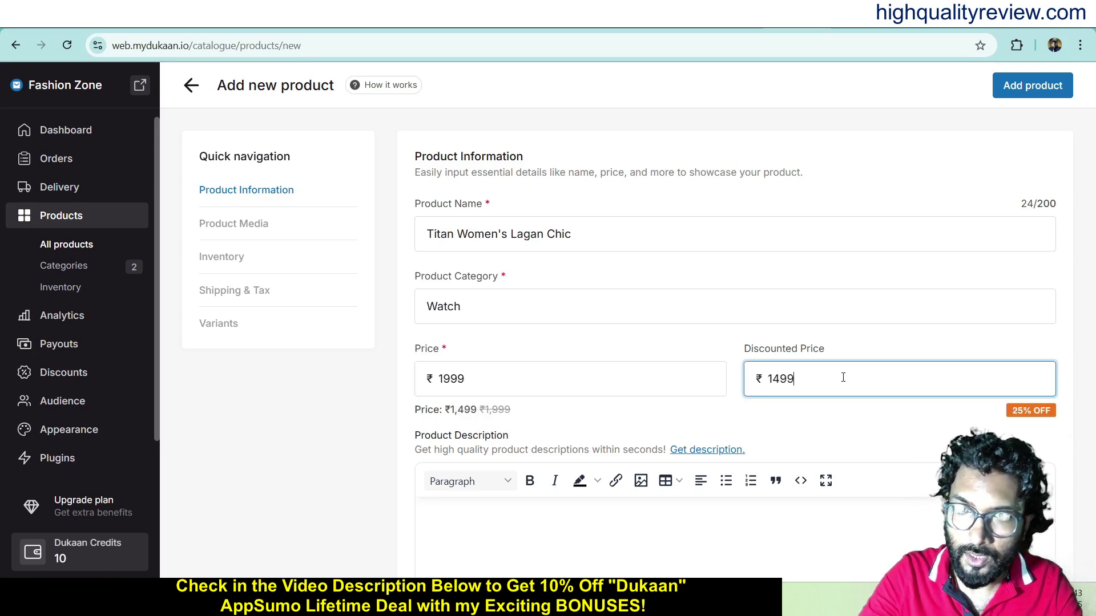
Copy all the About this item bullet points from the Amazon watch listing and paste them as the product description.
{"action": "scroll", "coordinate": [628, 411], "scroll_direction": "down", "scroll_amount": 1}
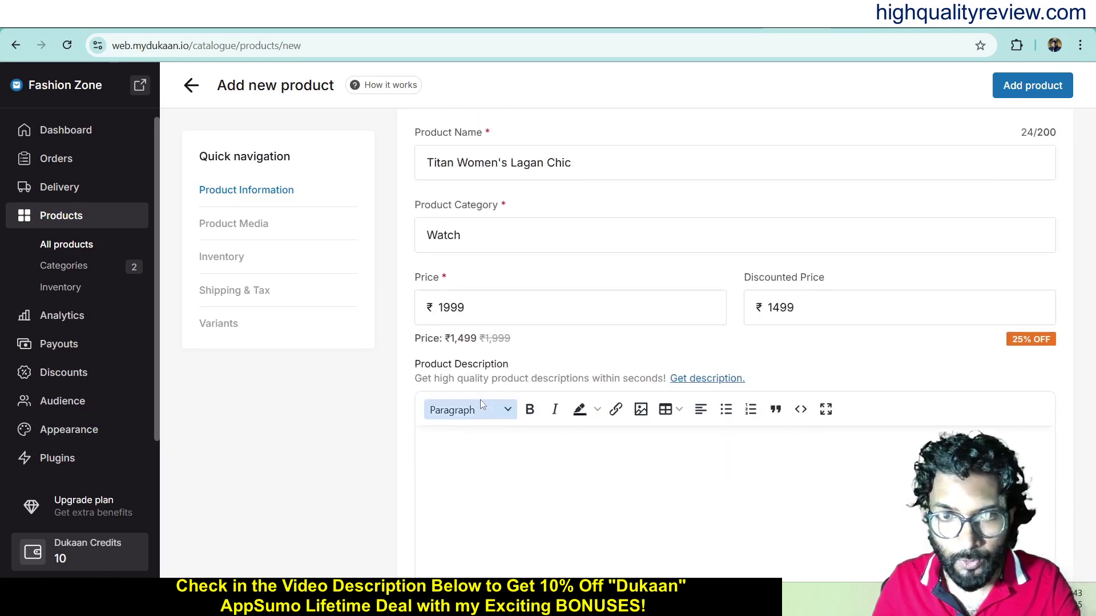
{"action": "left_click", "coordinate": [495, 472]}
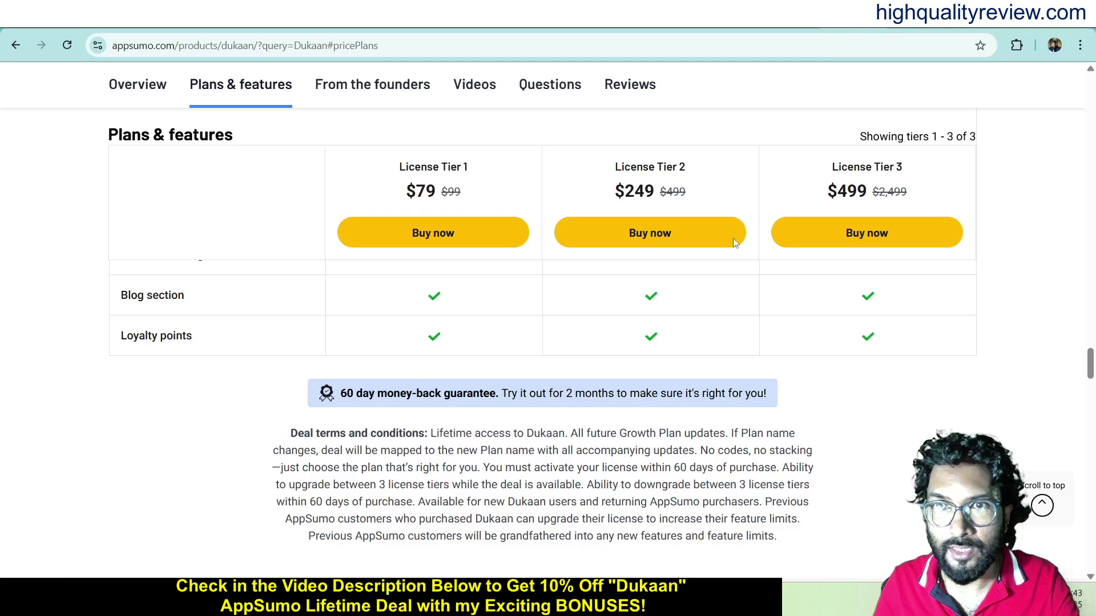
{"action": "scroll", "coordinate": [581, 388], "scroll_direction": "up", "scroll_amount": 3}
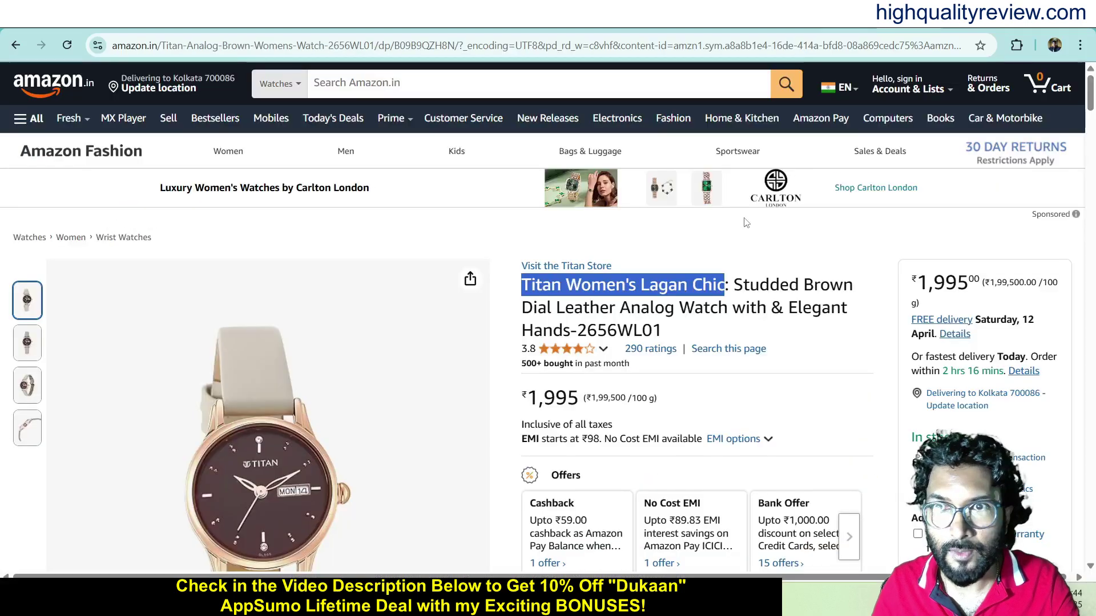
{"action": "scroll", "coordinate": [685, 372], "scroll_direction": "down", "scroll_amount": 7}
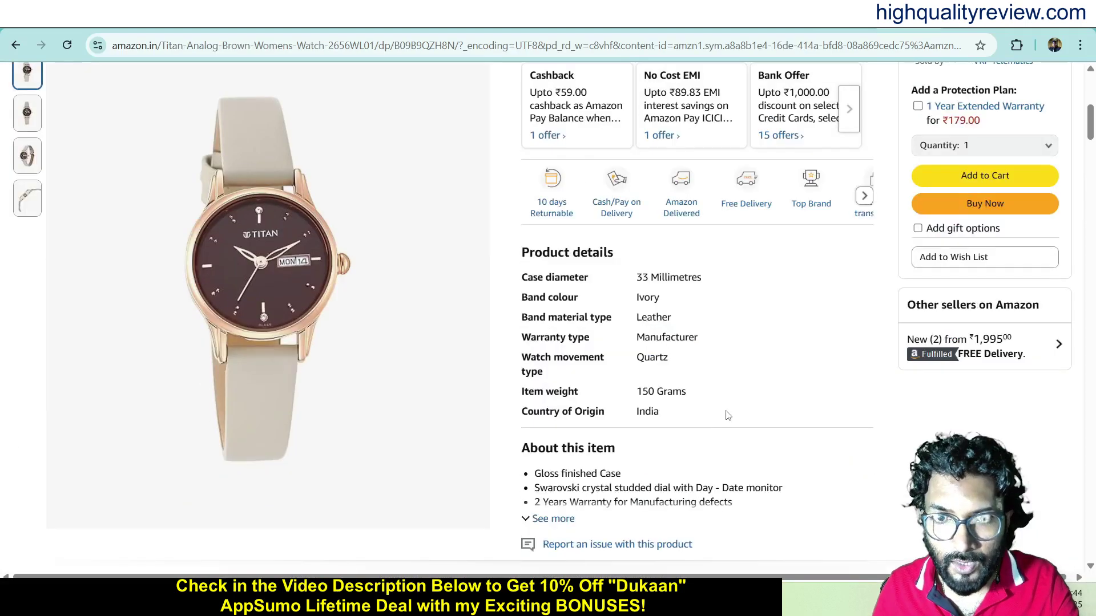
{"action": "left_click", "coordinate": [543, 530]}
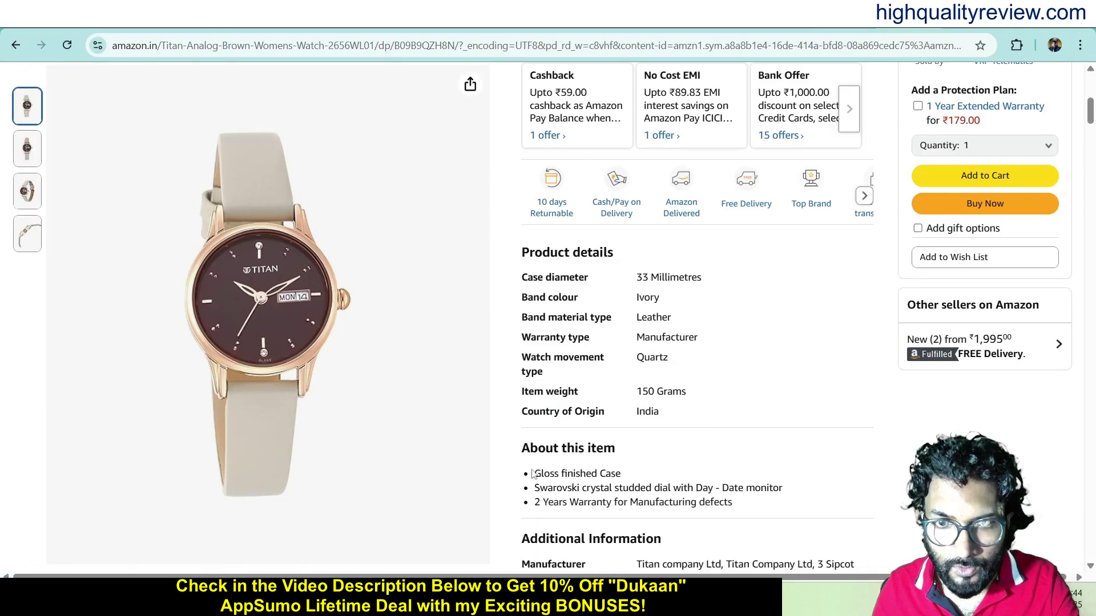
{"action": "left_click_drag", "start_coordinate": [527, 476], "coordinate": [819, 506]}
{"action": "key", "text": "ctrl+c"}
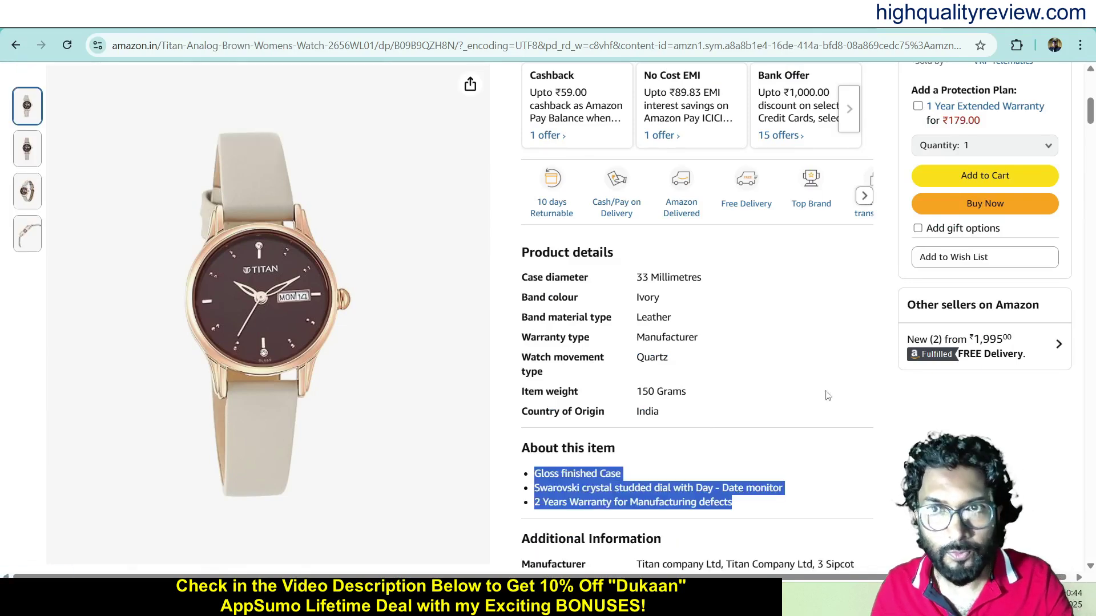
{"action": "key", "text": "ctrl+Tab"}
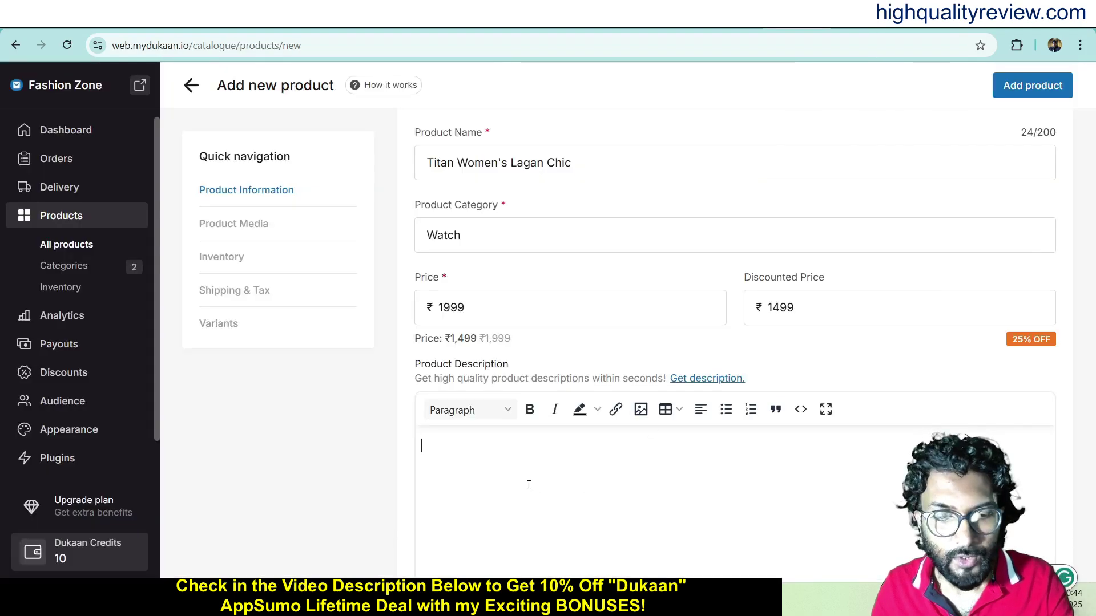
{"action": "key", "text": "ctrl+v"}
Save the main watch image from the Amazon listing to the Downloads folder as a JPEG.
{"action": "scroll", "coordinate": [778, 465], "scroll_direction": "down", "scroll_amount": 8}
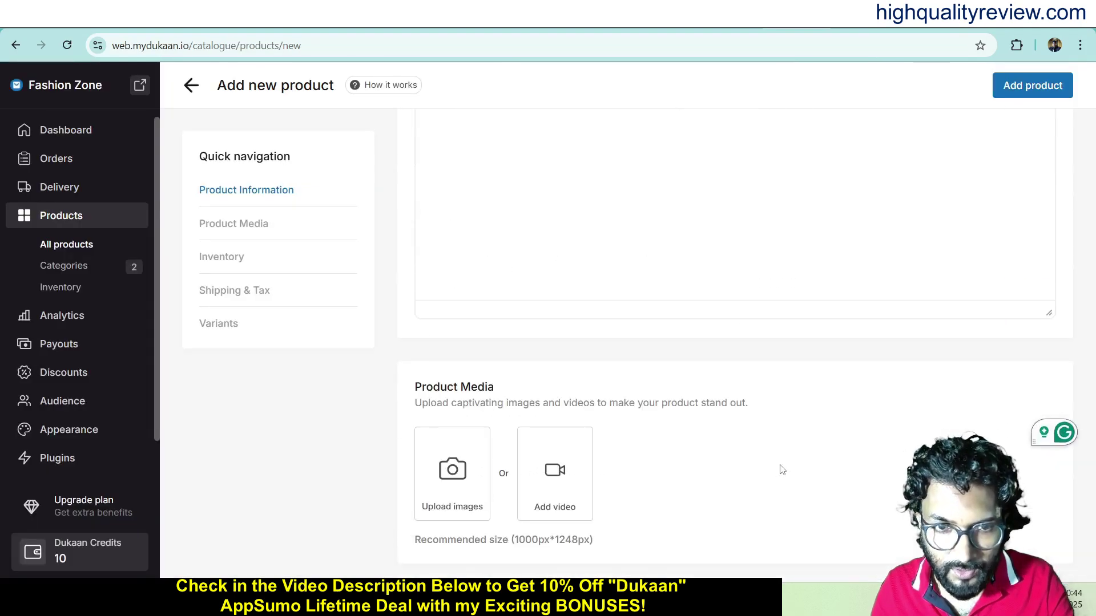
{"action": "scroll", "coordinate": [781, 469], "scroll_direction": "down", "scroll_amount": 1}
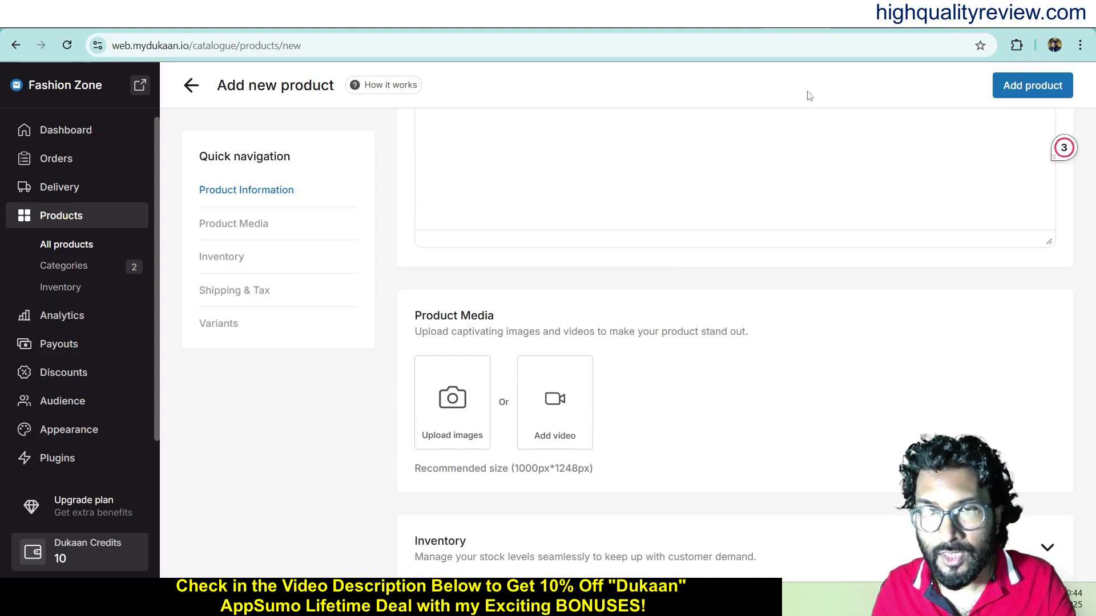
{"action": "key", "text": "ctrl+Tab"}
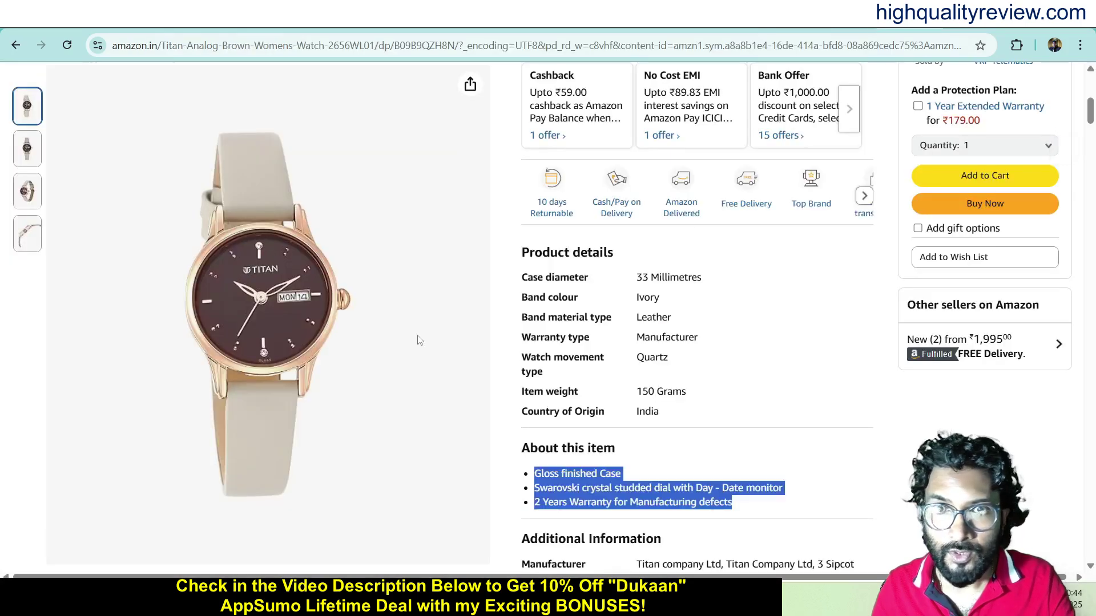
{"action": "right_click", "coordinate": [254, 315]}
{"action": "left_click", "coordinate": [311, 350]}
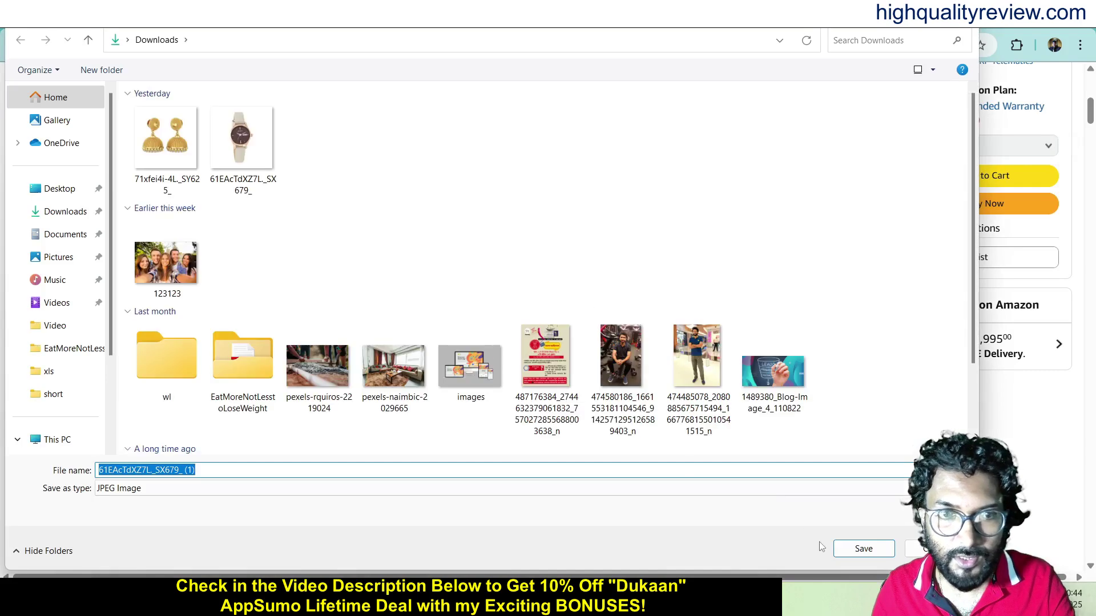
{"action": "left_click", "coordinate": [860, 548]}
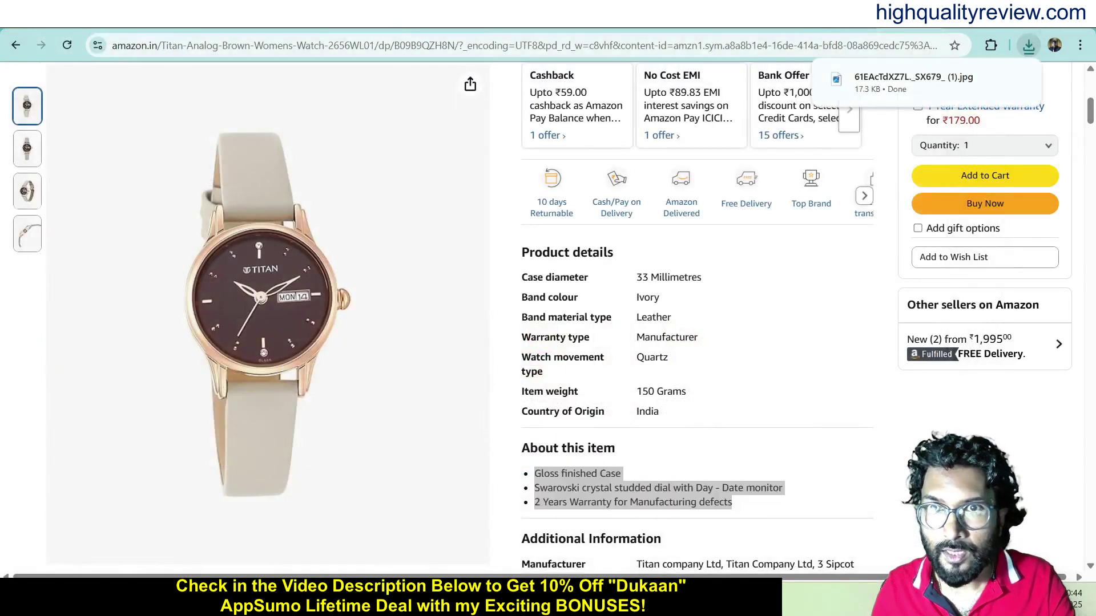
Upload the downloaded watch image 61EAcTdXZ7L._SX679_ (1) to the Dukaan product's media.
{"action": "key", "text": "alt+Tab"}
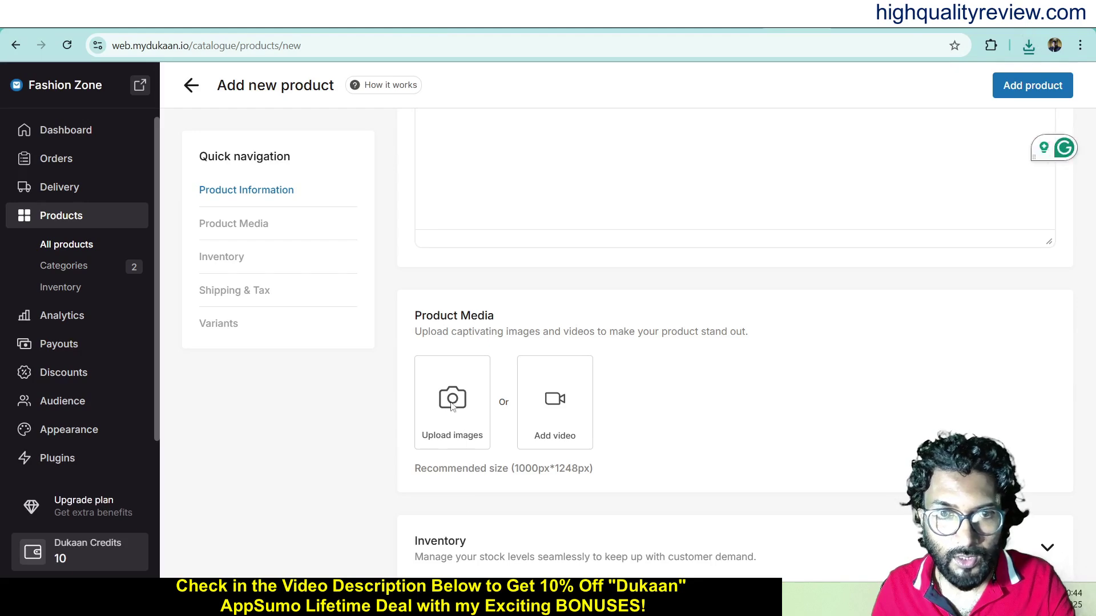
{"action": "left_click", "coordinate": [478, 415]}
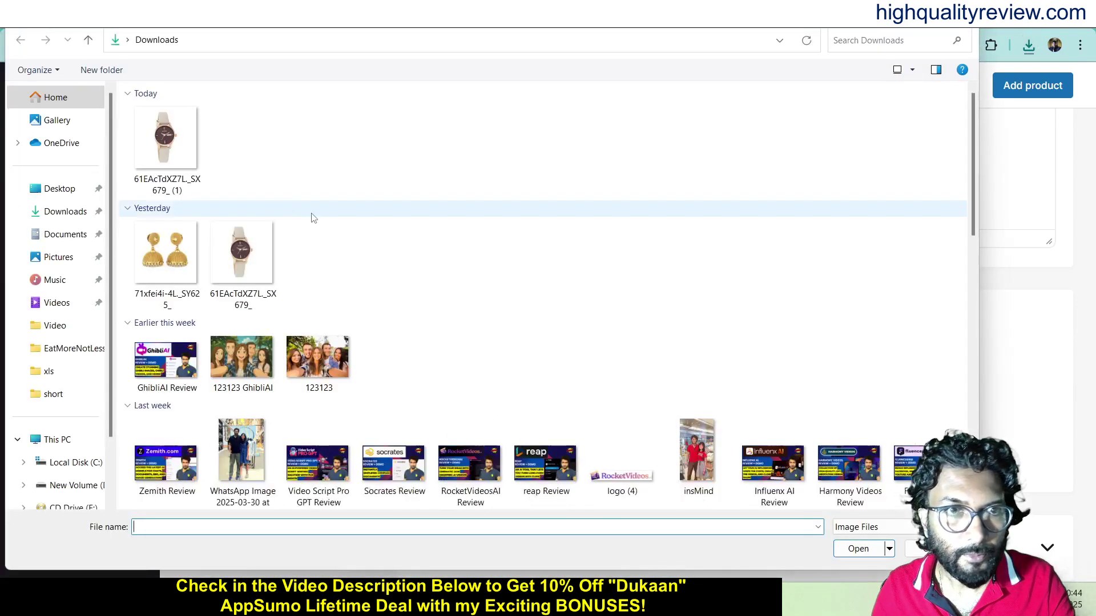
{"action": "left_click", "coordinate": [166, 143]}
{"action": "left_click", "coordinate": [852, 555]}
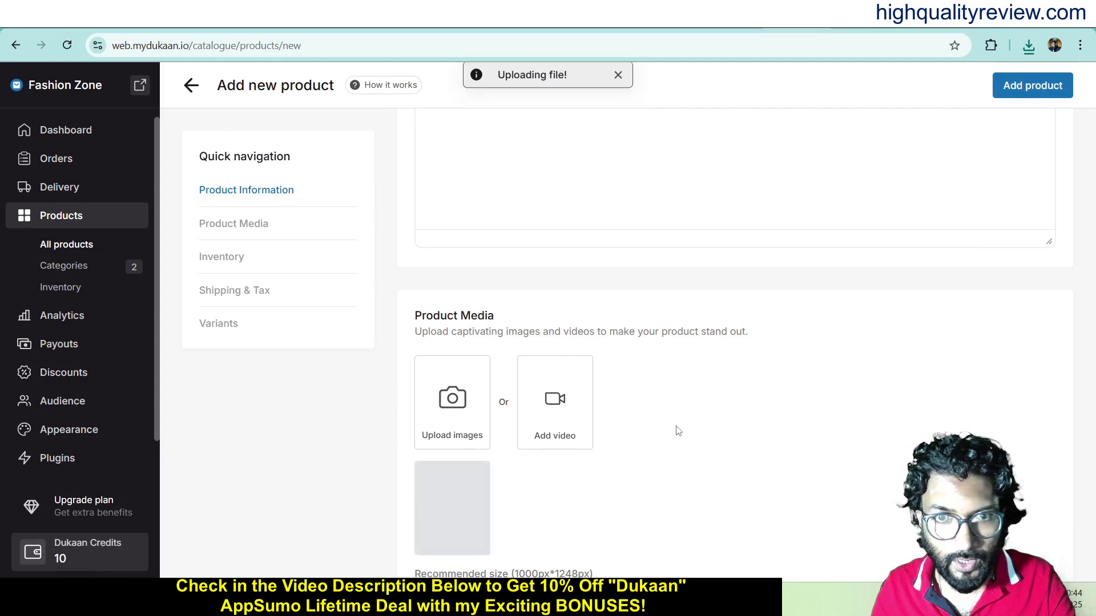
Set the product's inventory quantity to 20 in the Fashion warehouse and save it.
{"action": "scroll", "coordinate": [677, 433], "scroll_direction": "down", "scroll_amount": 2}
{"action": "scroll", "coordinate": [581, 505], "scroll_direction": "down", "scroll_amount": 3}
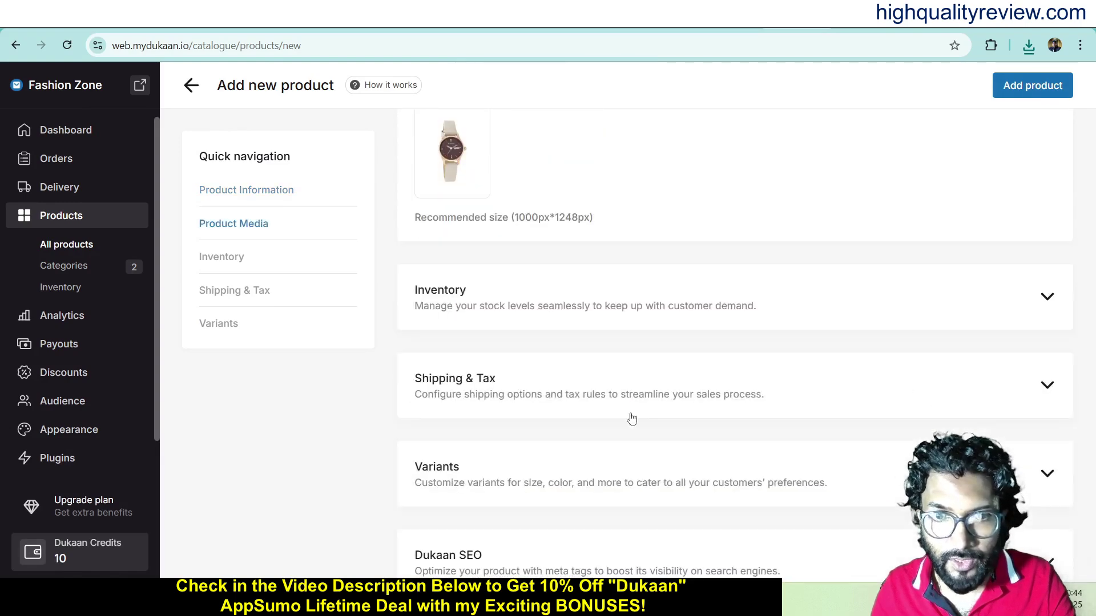
{"action": "left_click", "coordinate": [601, 307]}
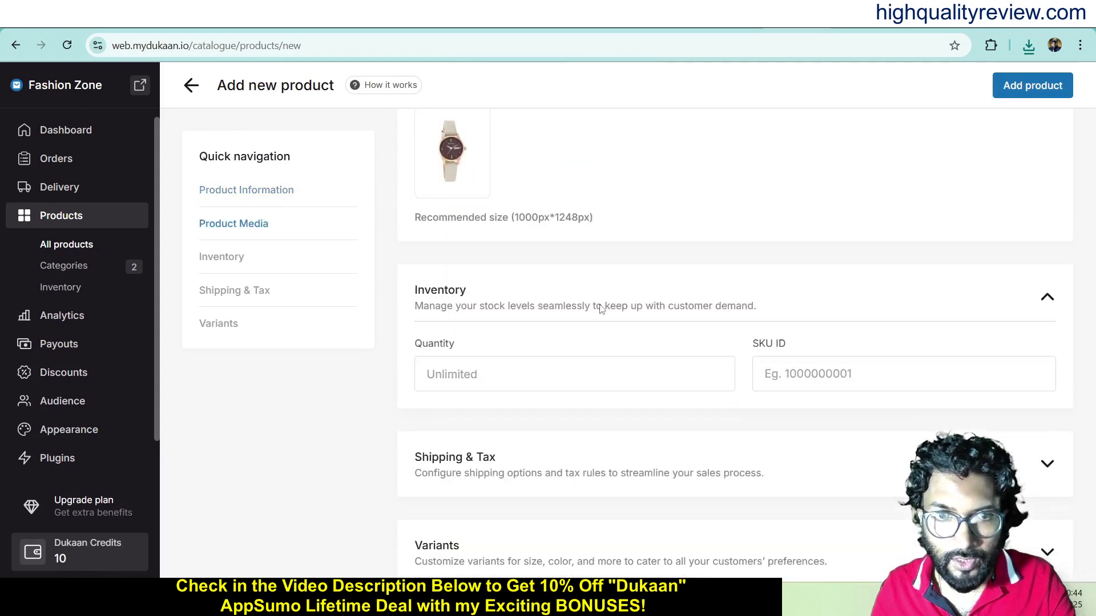
{"action": "left_click", "coordinate": [473, 374]}
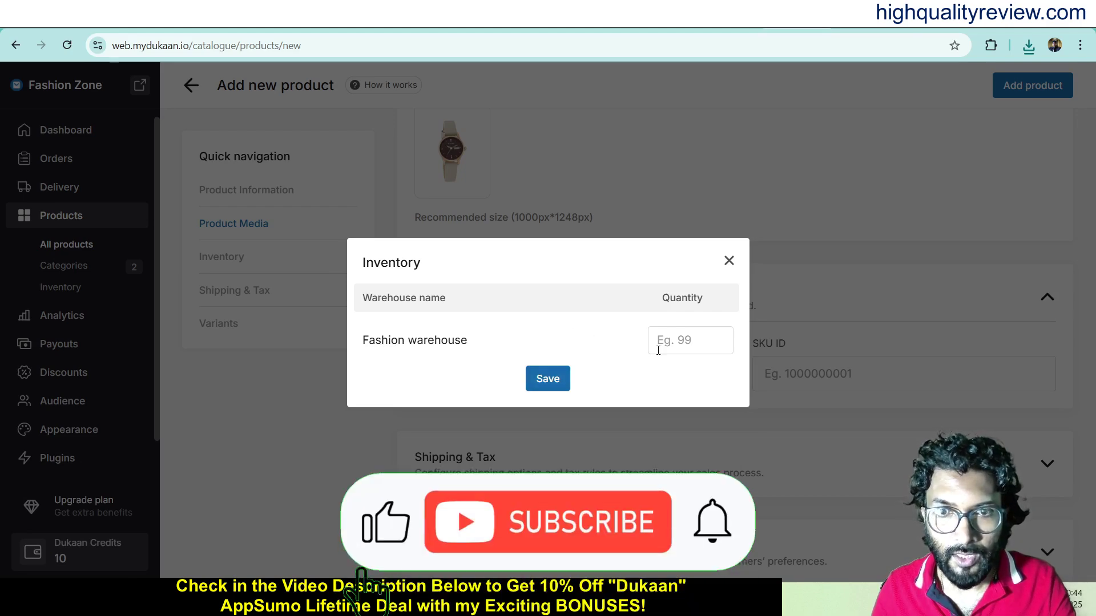
{"action": "left_click", "coordinate": [691, 342]}
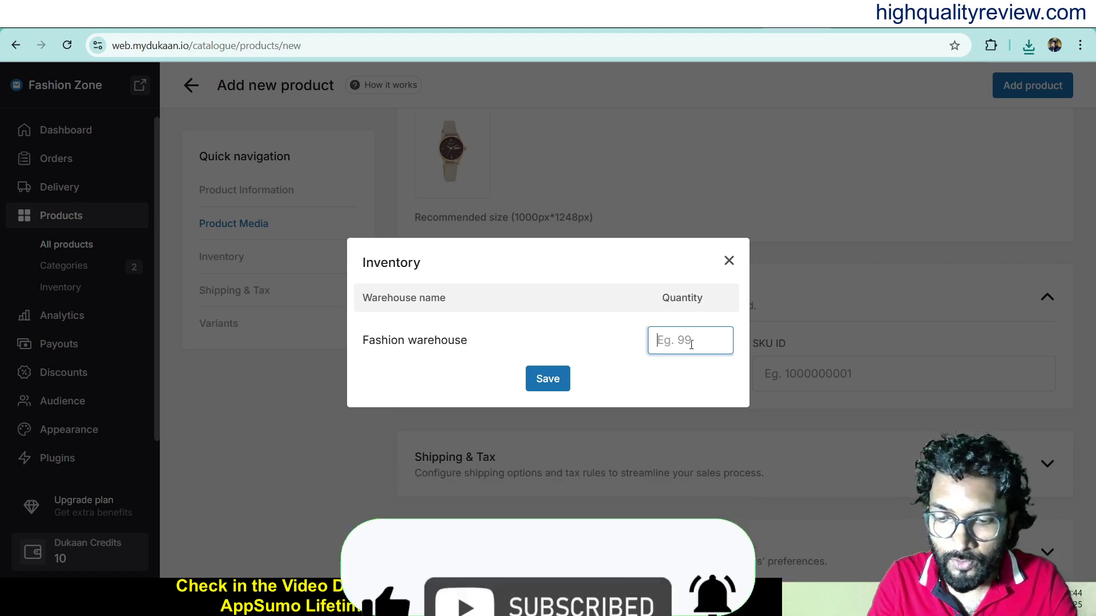
{"action": "type", "text": "20"}
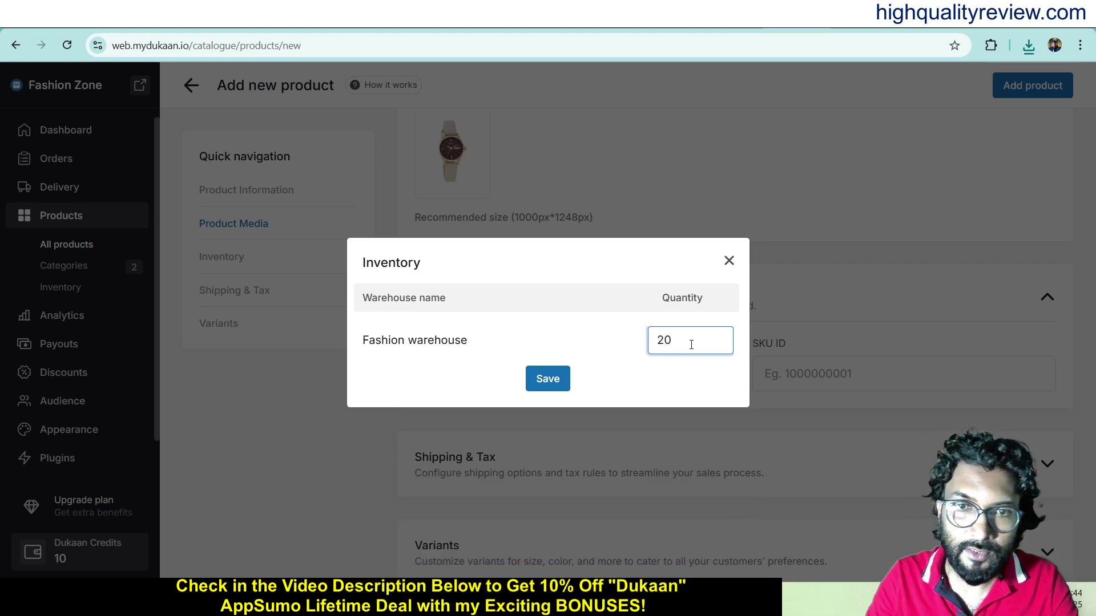
{"action": "left_click", "coordinate": [686, 377]}
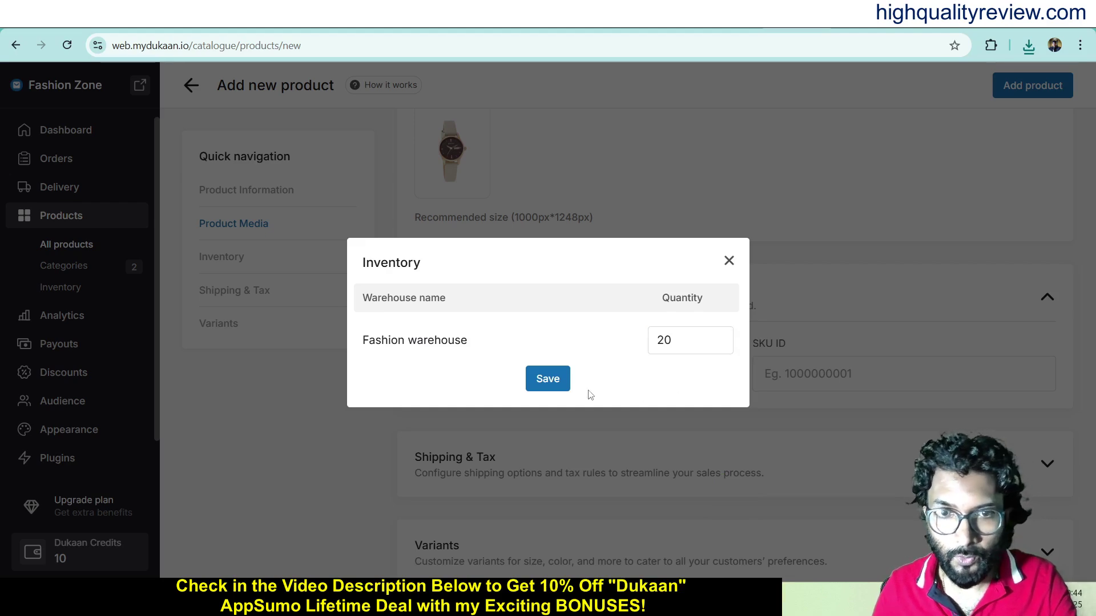
{"action": "left_click", "coordinate": [548, 381]}
Enter abc001 as the product's SKU ID in the inventory details.
{"action": "left_click", "coordinate": [804, 374]}
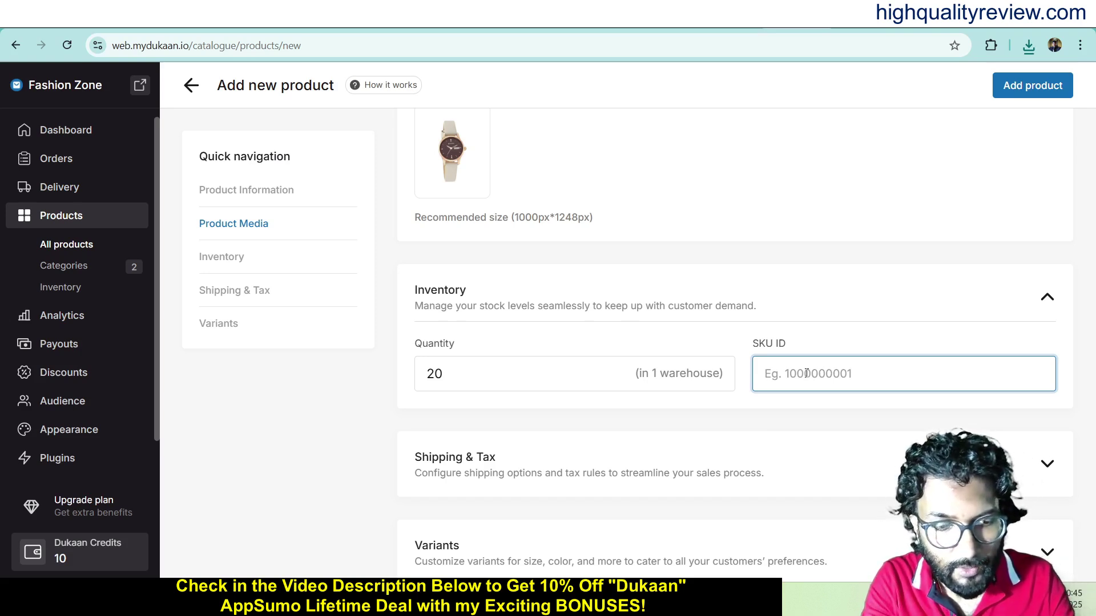
{"action": "type", "text": "abc001"}
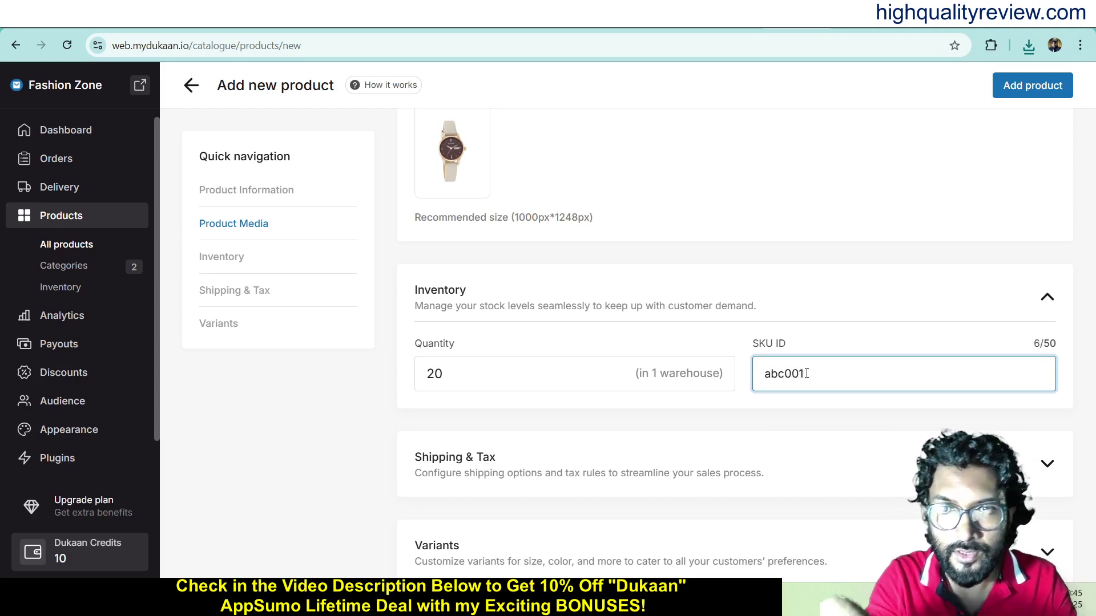
{"action": "left_click", "coordinate": [816, 341]}
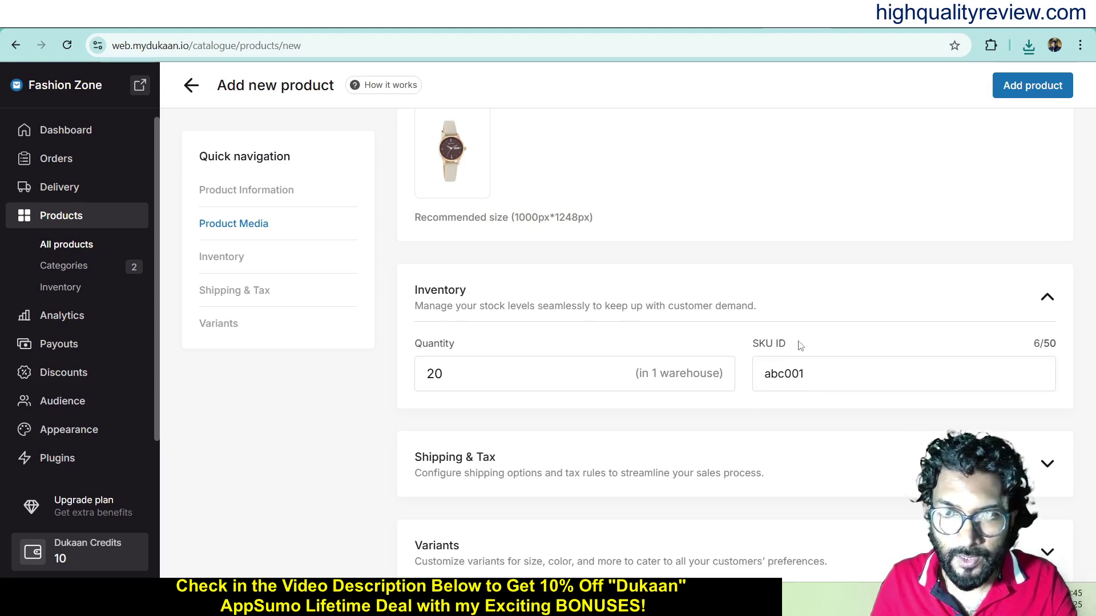
{"action": "scroll", "coordinate": [801, 345], "scroll_direction": "down", "scroll_amount": 2}
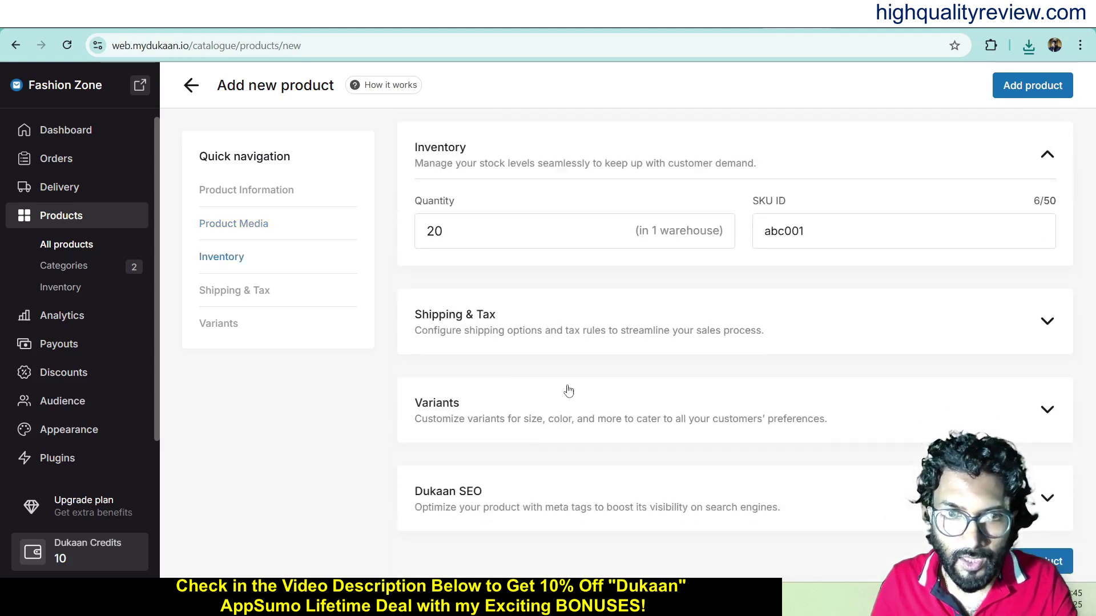
Expand the Shipping & Tax, Variants and Dukaan SEO sections for review and add the Titan watch product to the catalogue.
{"action": "left_click", "coordinate": [552, 321]}
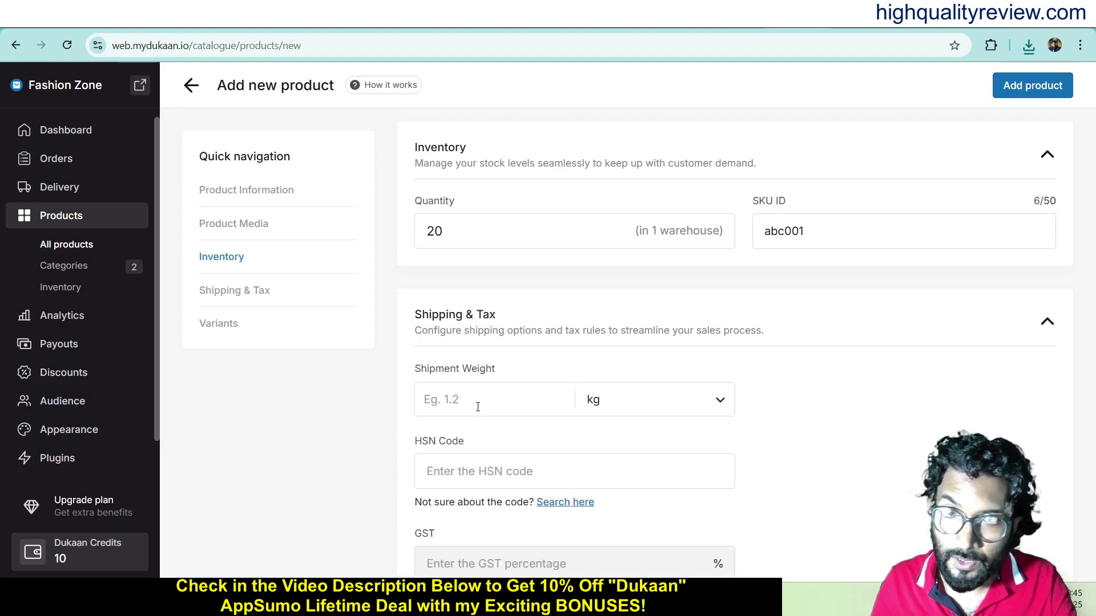
{"action": "scroll", "coordinate": [844, 450], "scroll_direction": "down", "scroll_amount": 5}
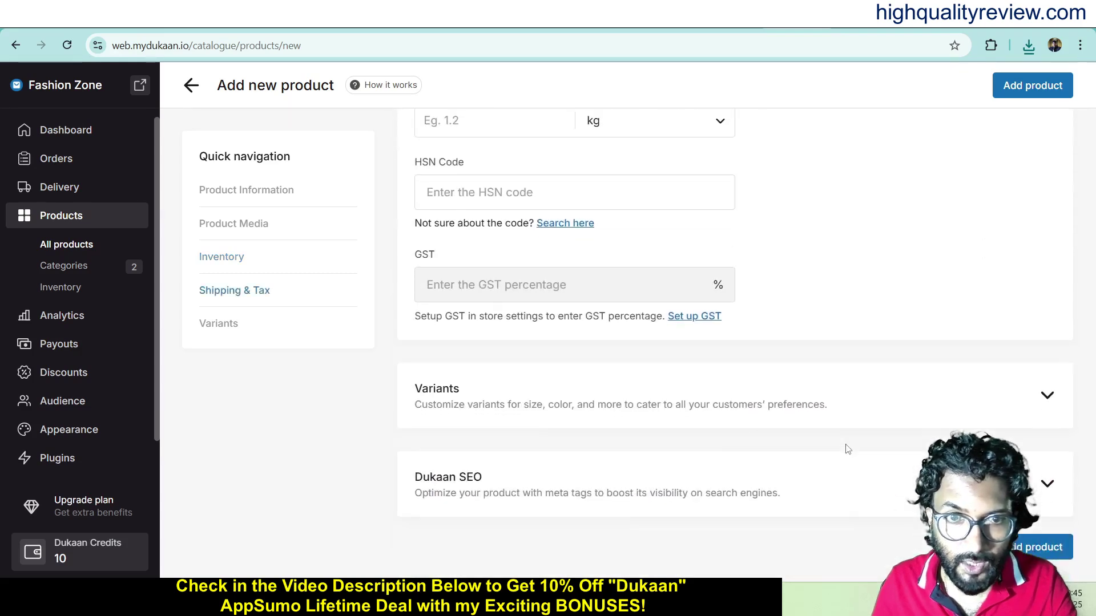
{"action": "left_click", "coordinate": [637, 410]}
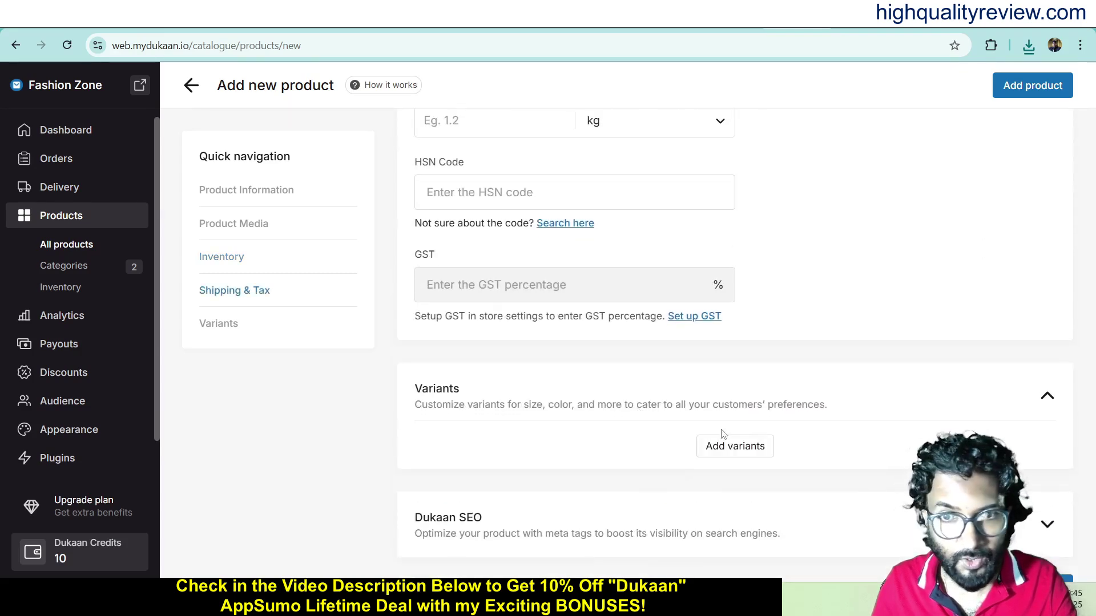
{"action": "scroll", "coordinate": [603, 442], "scroll_direction": "down", "scroll_amount": 1}
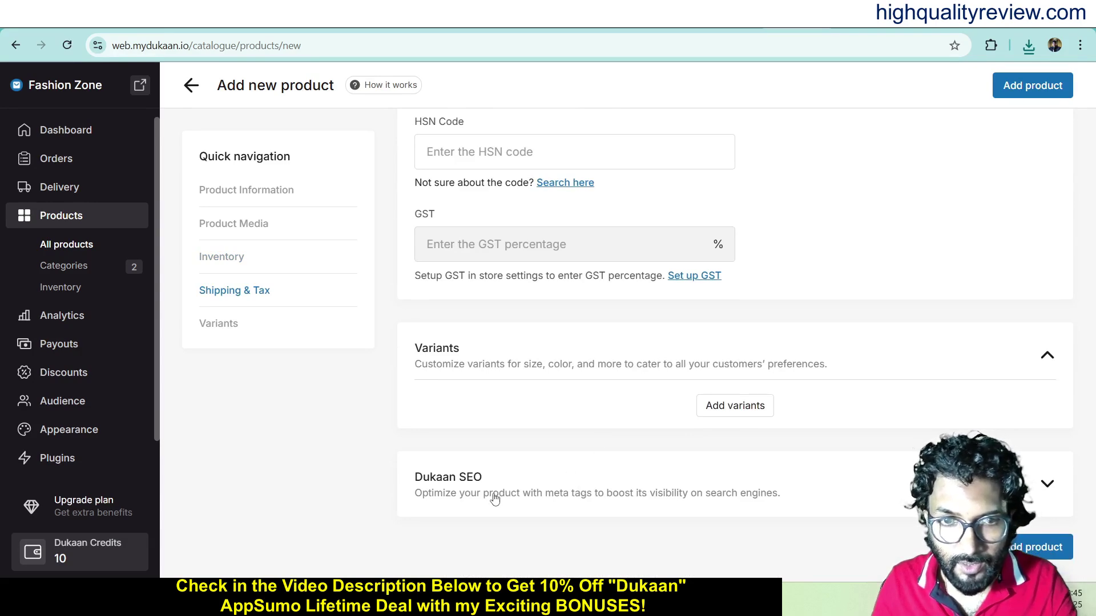
{"action": "left_click", "coordinate": [521, 492]}
{"action": "scroll", "coordinate": [525, 491], "scroll_direction": "down", "scroll_amount": 5}
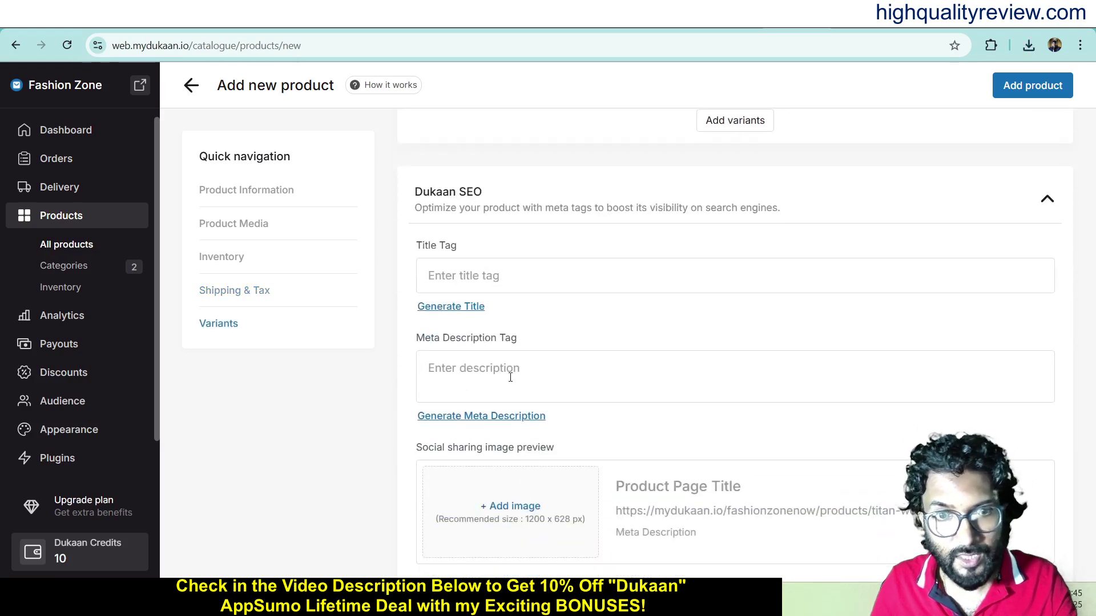
{"action": "scroll", "coordinate": [510, 377], "scroll_direction": "down", "scroll_amount": 2}
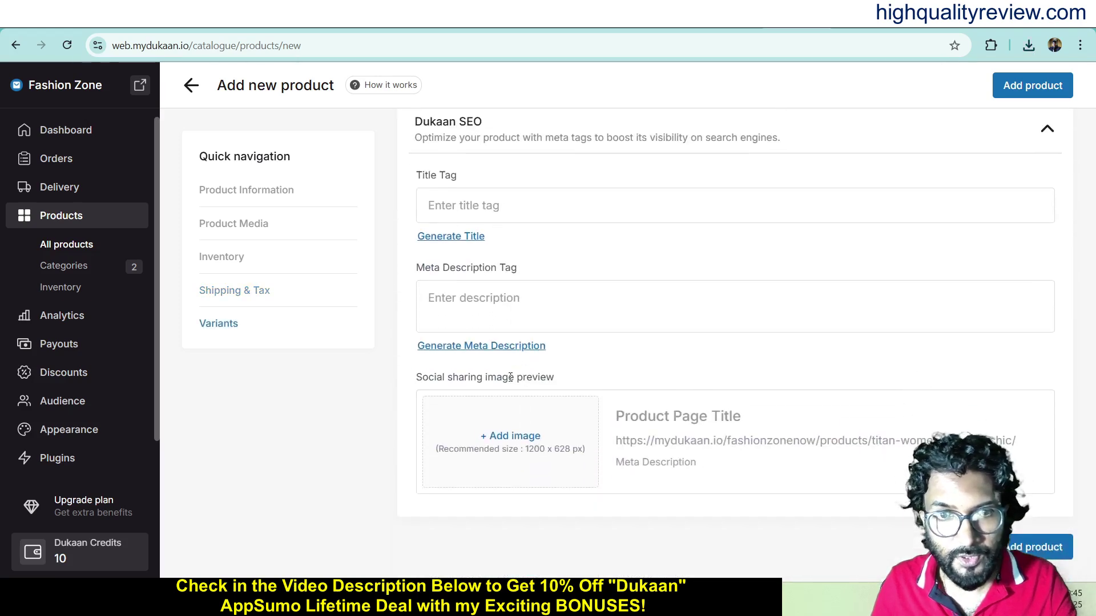
{"action": "left_click", "coordinate": [1035, 549]}
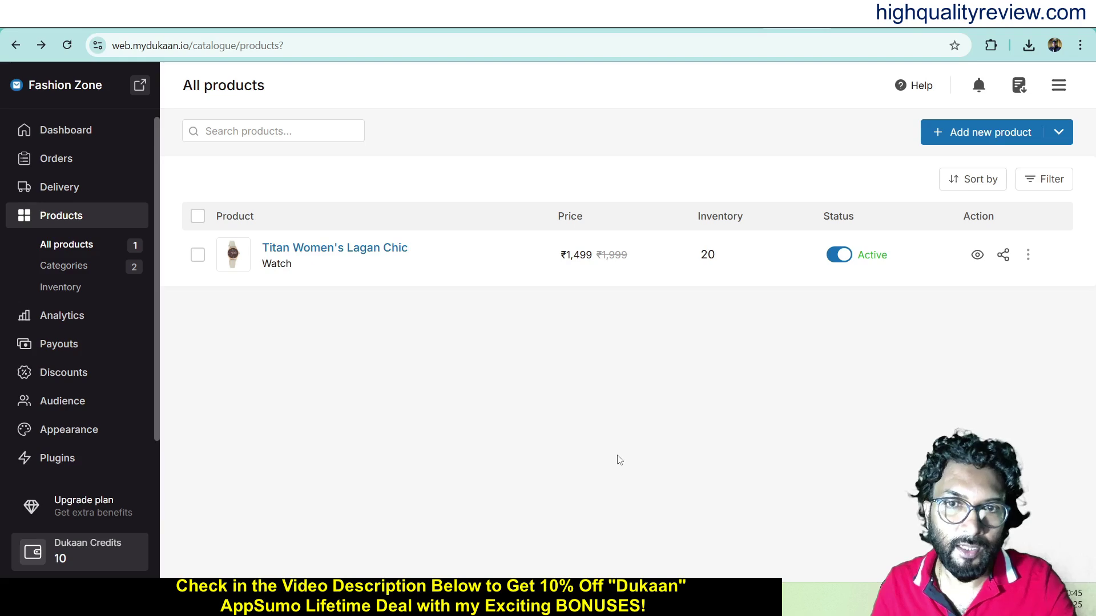
Start another new product in Dukaan and switch to Amazon to open the Joyalukkas 22KT Gold Earrings For Women listing.
{"action": "left_click", "coordinate": [991, 135]}
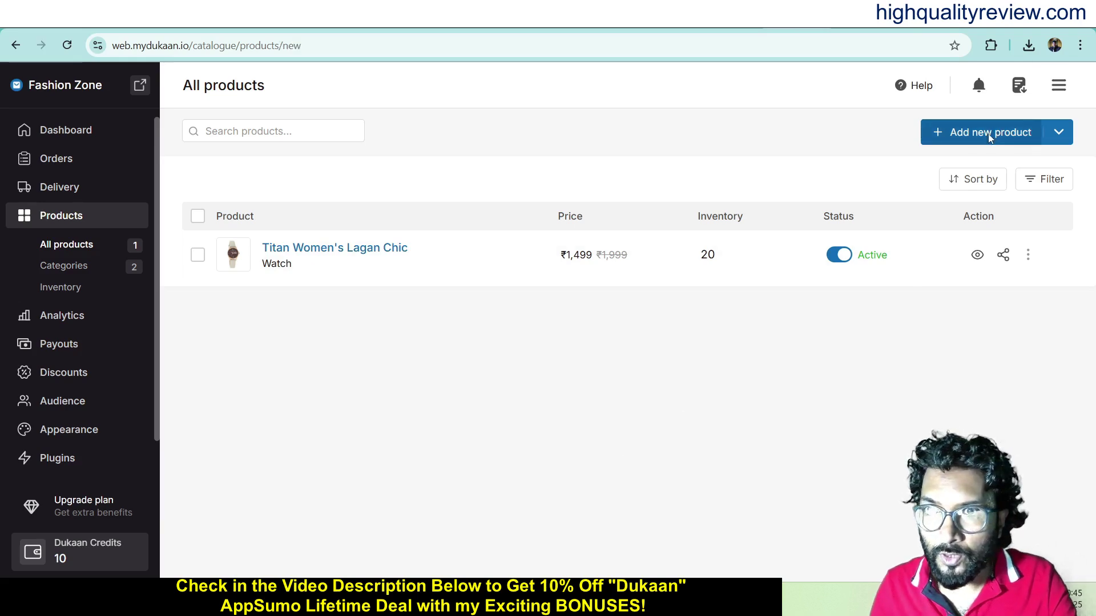
{"action": "key", "text": "ctrl+Tab"}
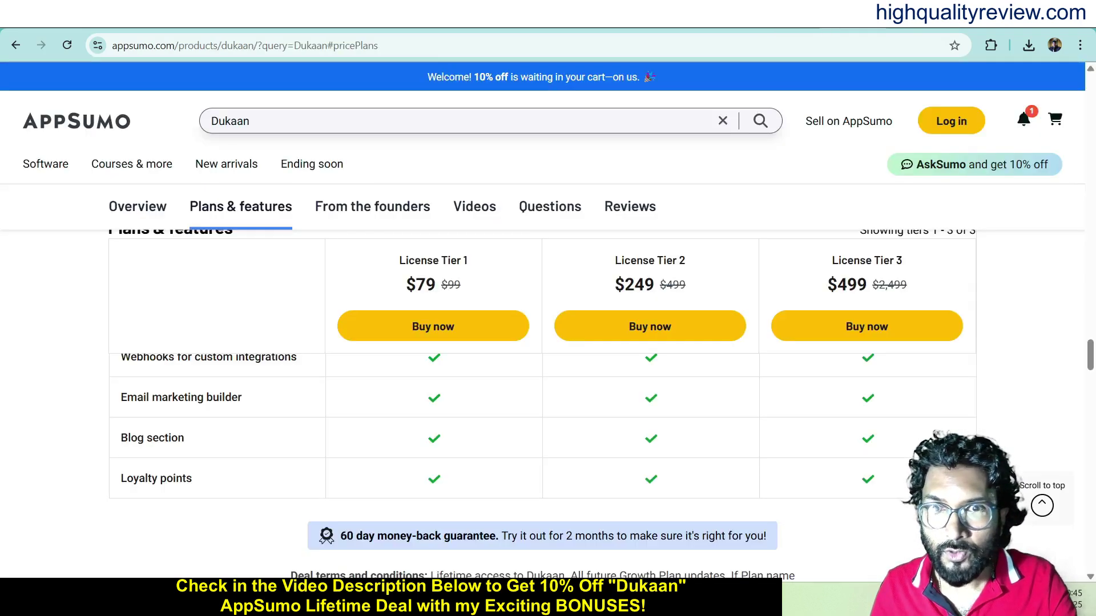
{"action": "key", "text": "ctrl+Tab"}
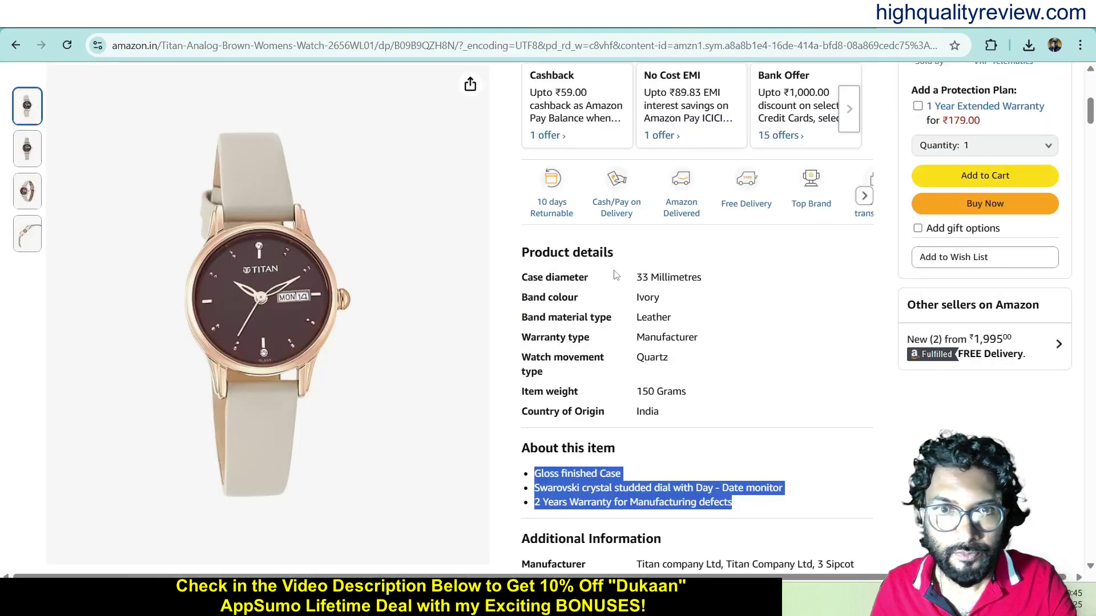
{"action": "scroll", "coordinate": [616, 275], "scroll_direction": "up", "scroll_amount": 4}
{"action": "left_click", "coordinate": [20, 48]}
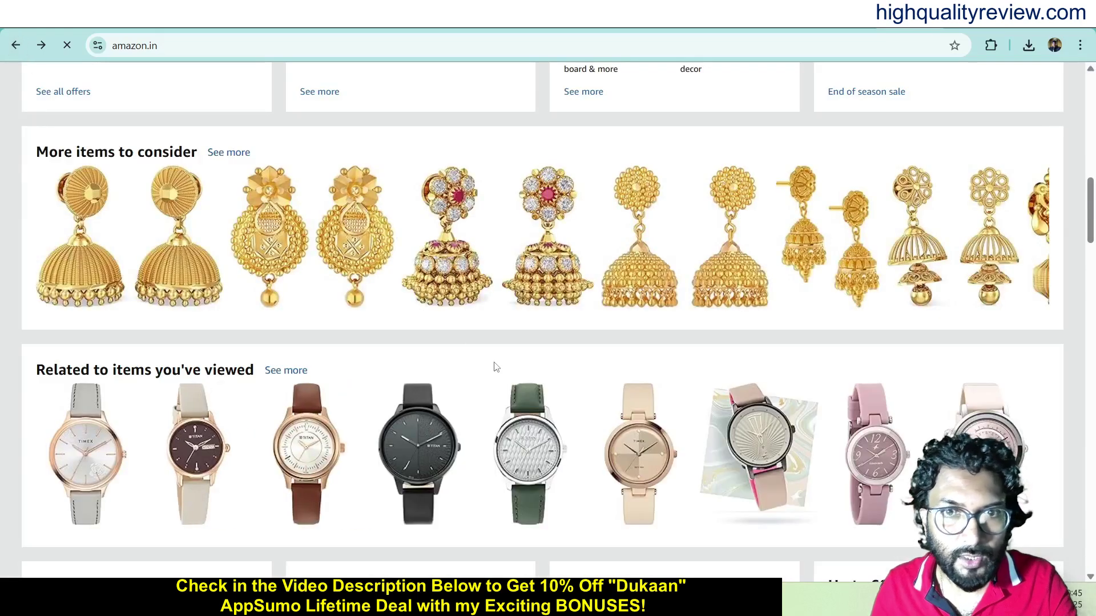
{"action": "scroll", "coordinate": [510, 296], "scroll_direction": "down", "scroll_amount": 1}
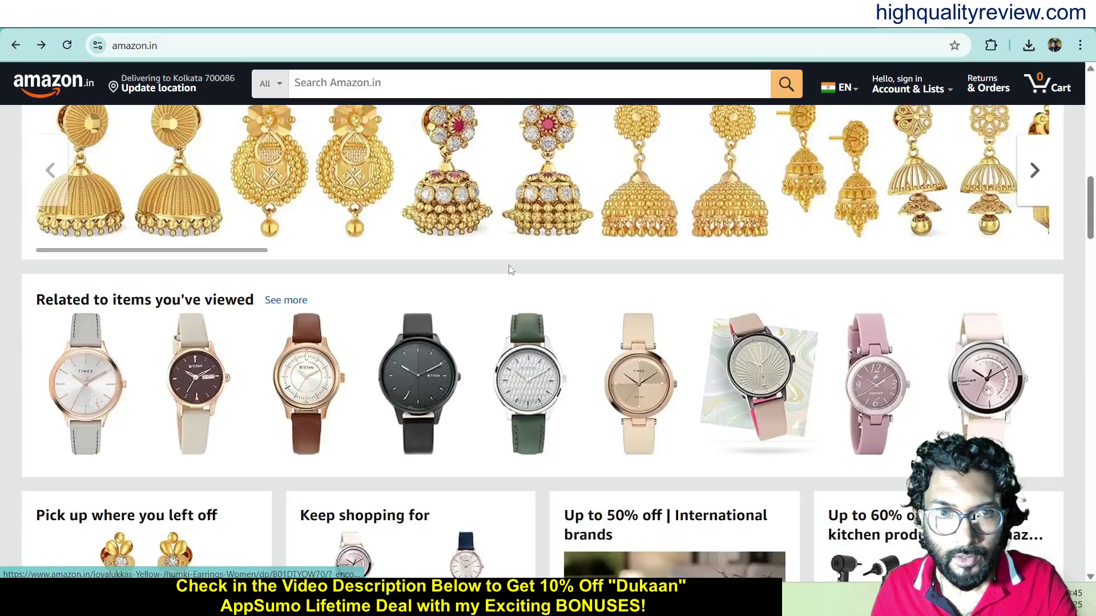
{"action": "scroll", "coordinate": [511, 270], "scroll_direction": "up", "scroll_amount": 2}
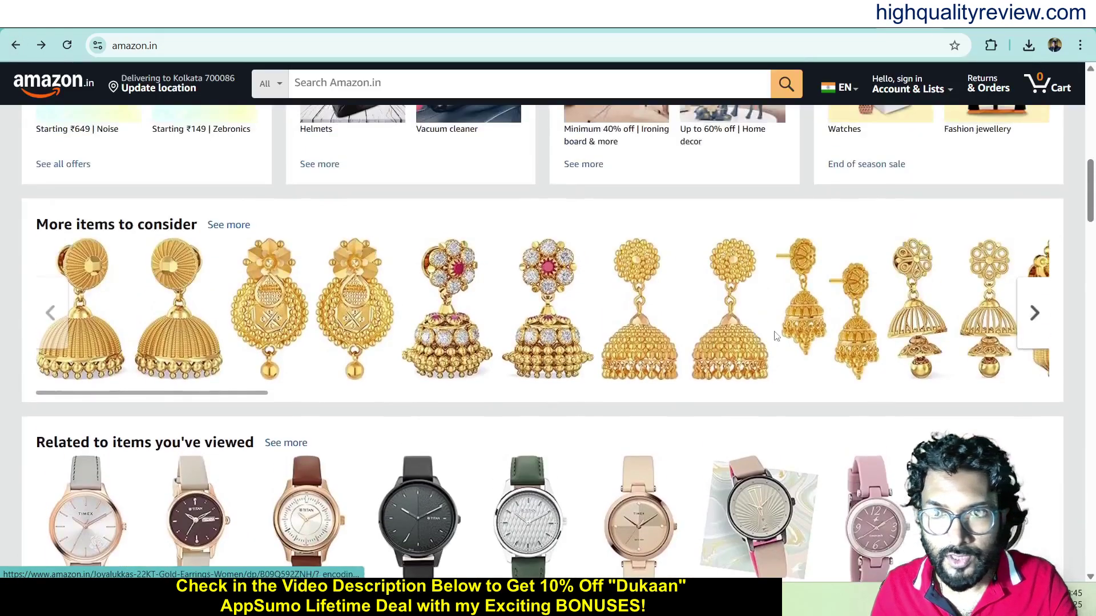
{"action": "left_click", "coordinate": [665, 349]}
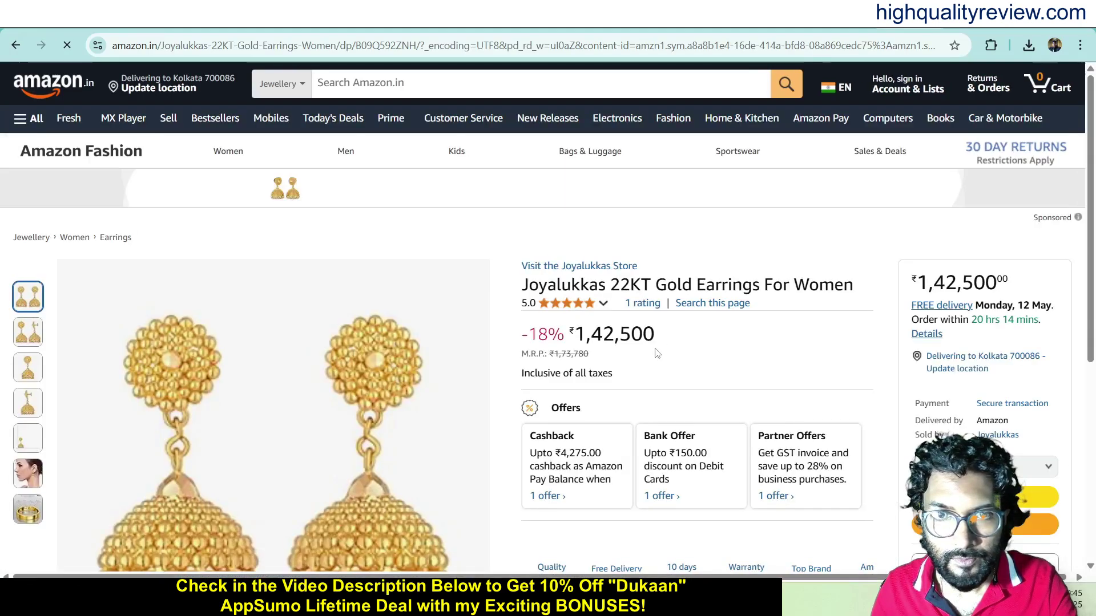
Copy the Amazon listing title "Joyalukkas 22KT Gold Earrings For Women" into the new Dukaan product's name.
{"action": "left_click_drag", "start_coordinate": [521, 284], "coordinate": [871, 286]}
{"action": "key", "text": "ctrl+c"}
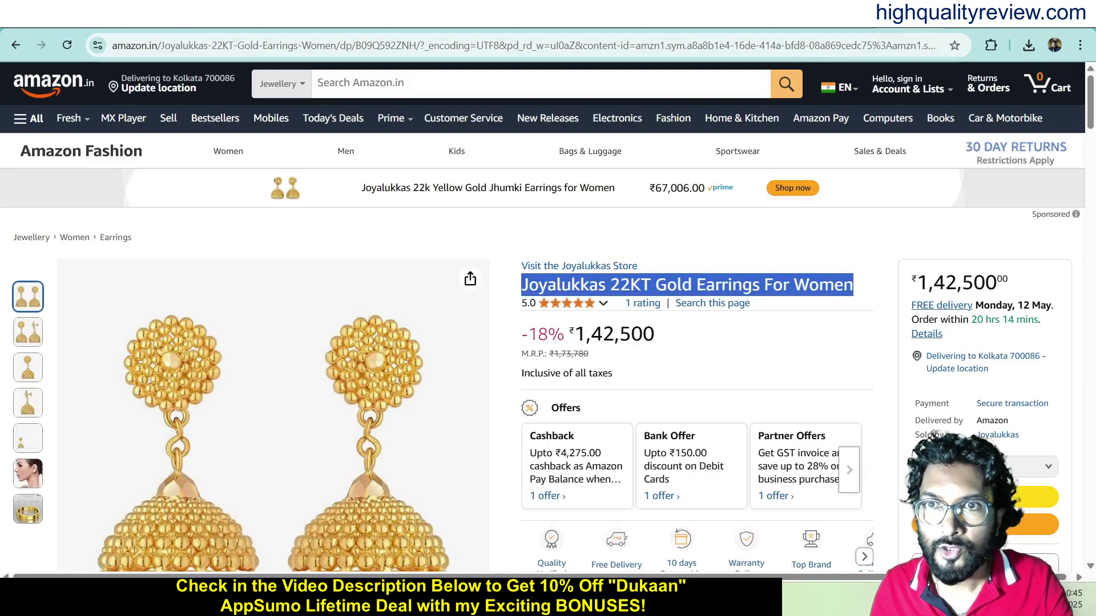
{"action": "key", "text": "ctrl+Tab"}
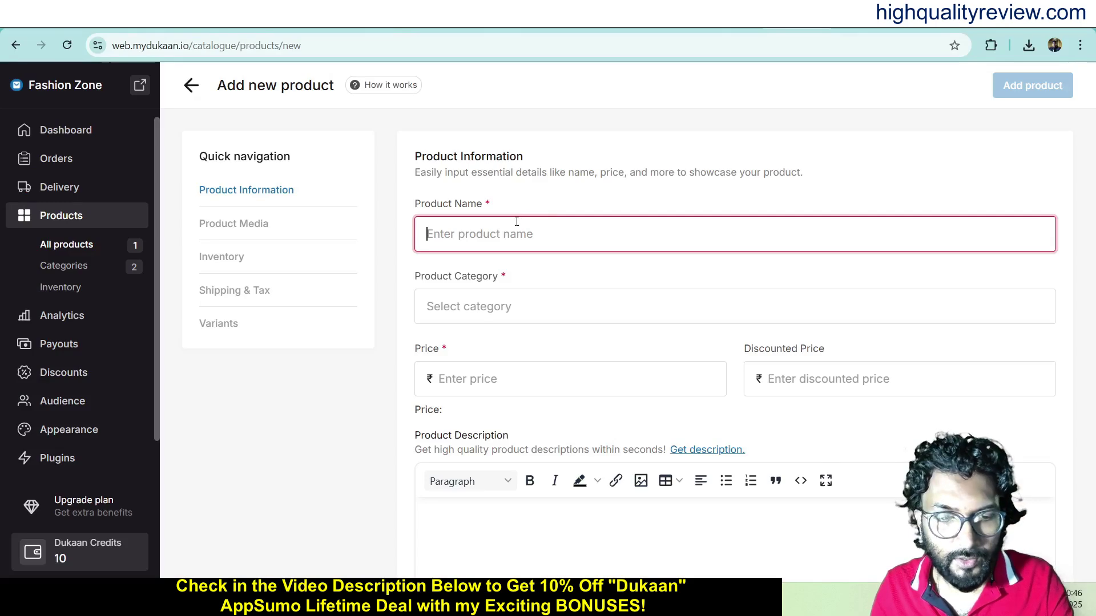
{"action": "key", "text": "ctrl+v"}
Assign the earrings product to the Eartings category.
{"action": "left_click", "coordinate": [491, 319]}
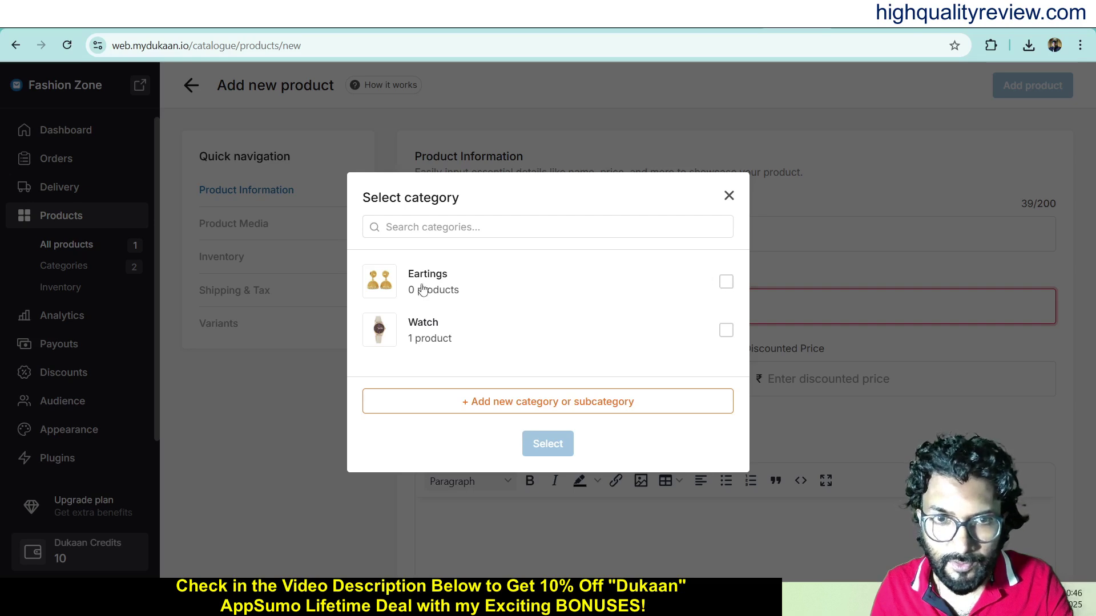
{"action": "left_click", "coordinate": [726, 283]}
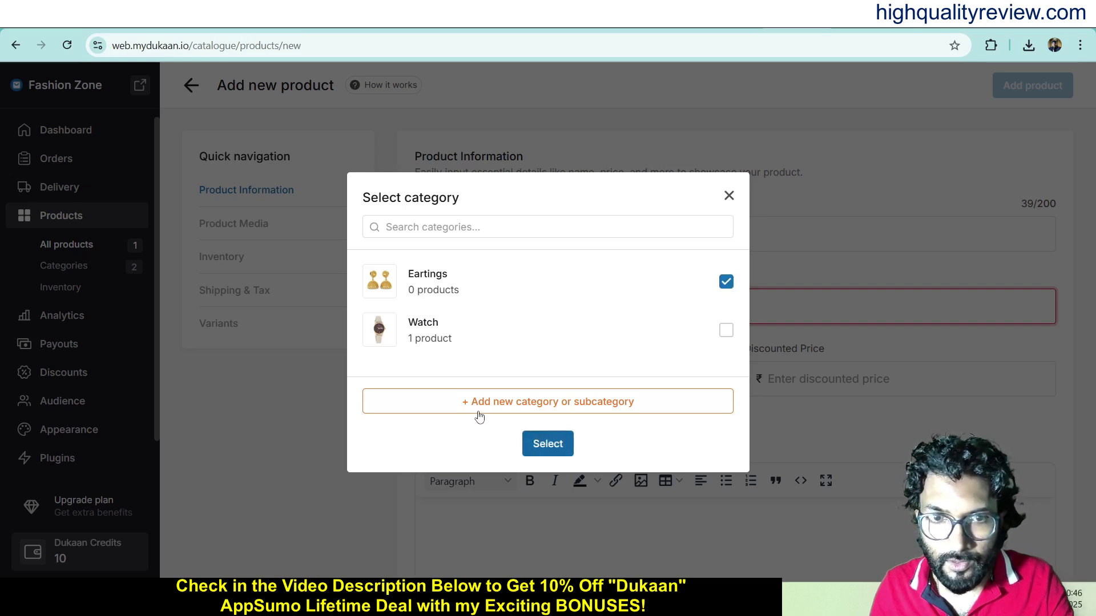
{"action": "left_click", "coordinate": [543, 448]}
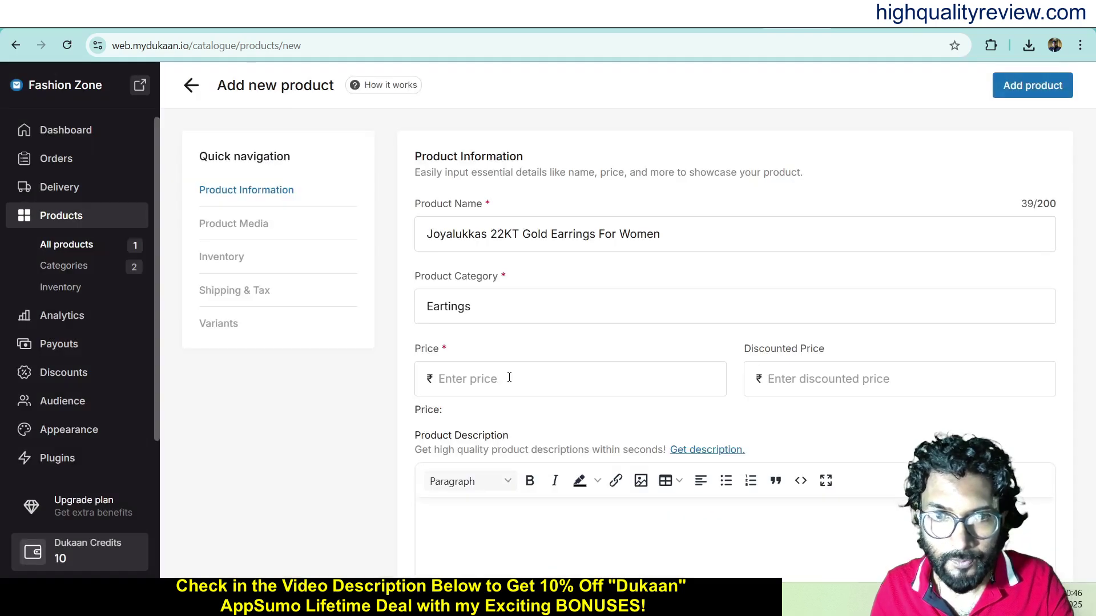
Set the earrings product's price to ₹3000 and its discounted price to ₹2500.
{"action": "left_click", "coordinate": [509, 377]}
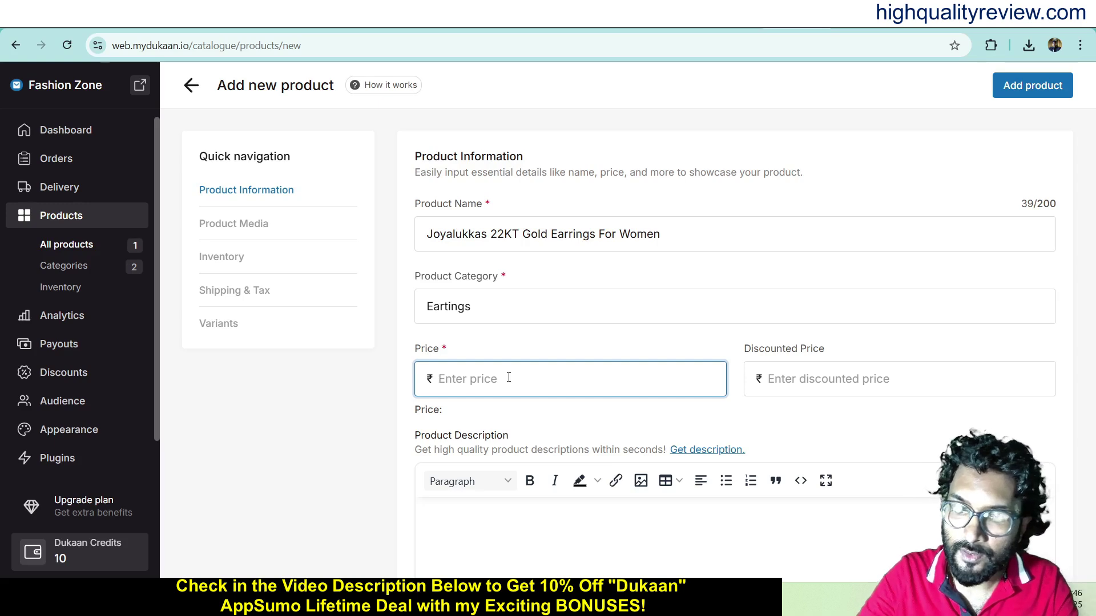
{"action": "type", "text": "3000"}
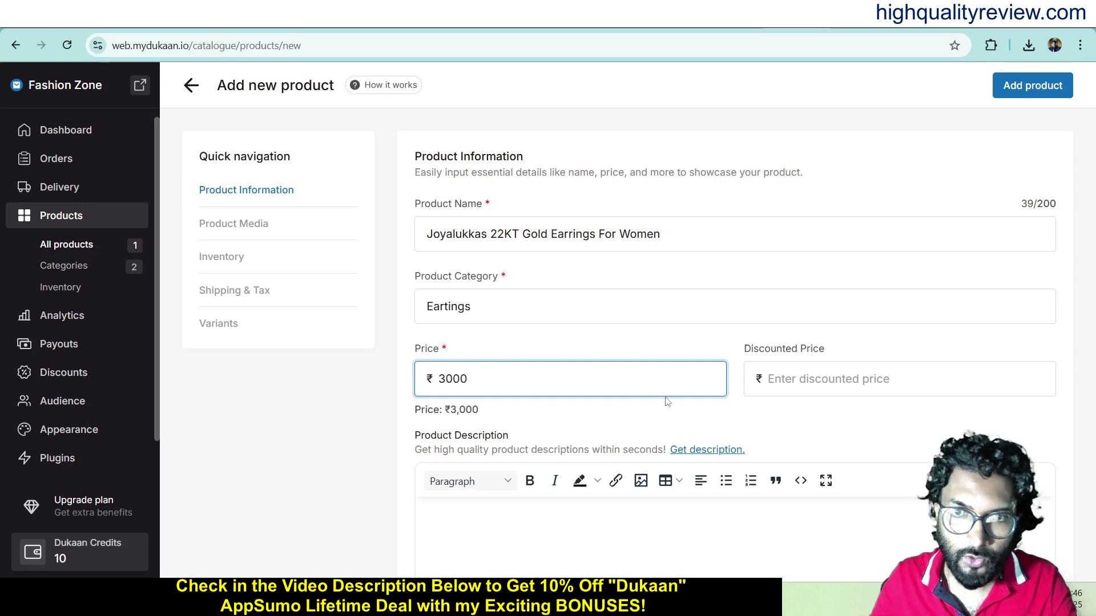
{"action": "left_click", "coordinate": [754, 379]}
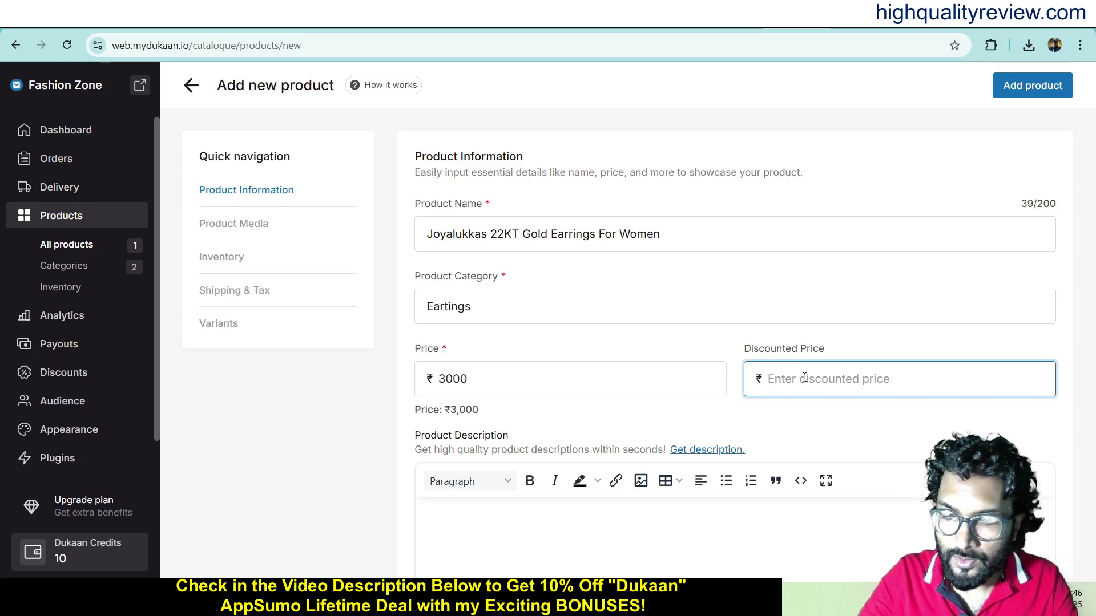
{"action": "type", "text": "2500"}
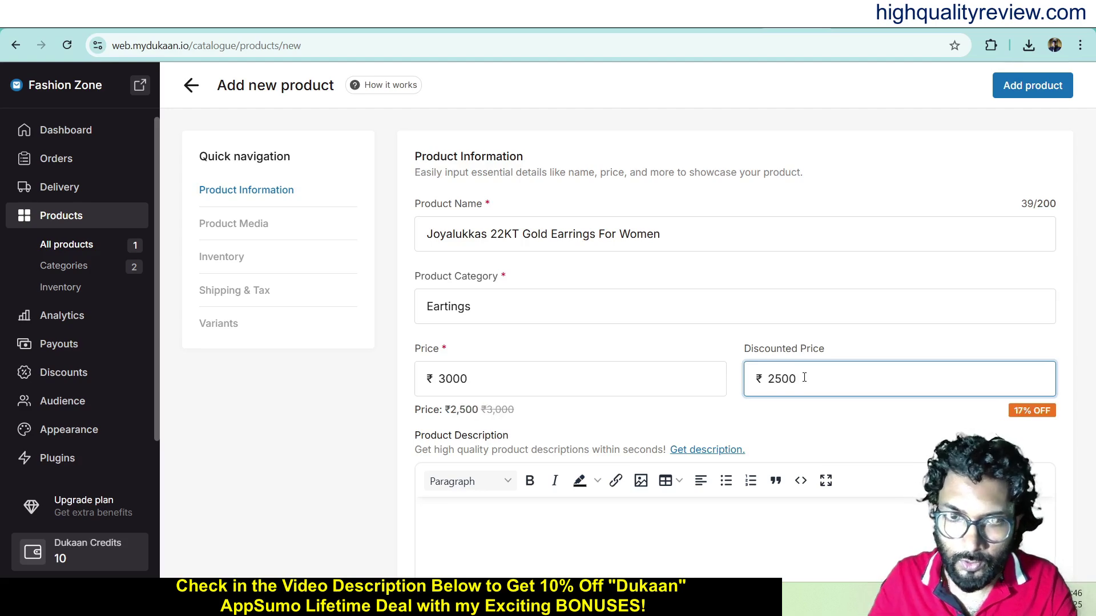
{"action": "left_click", "coordinate": [654, 412]}
Copy the Amazon listing's product details, from material type to country of origin, into the Dukaan product description.
{"action": "scroll", "coordinate": [506, 487], "scroll_direction": "down", "scroll_amount": 1}
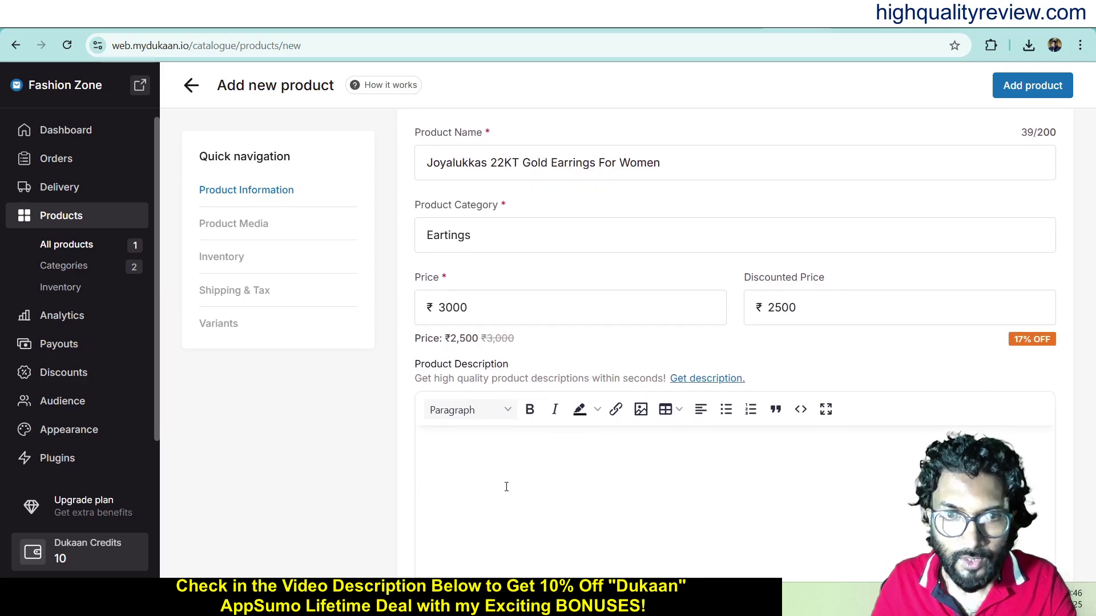
{"action": "left_click", "coordinate": [888, 28]}
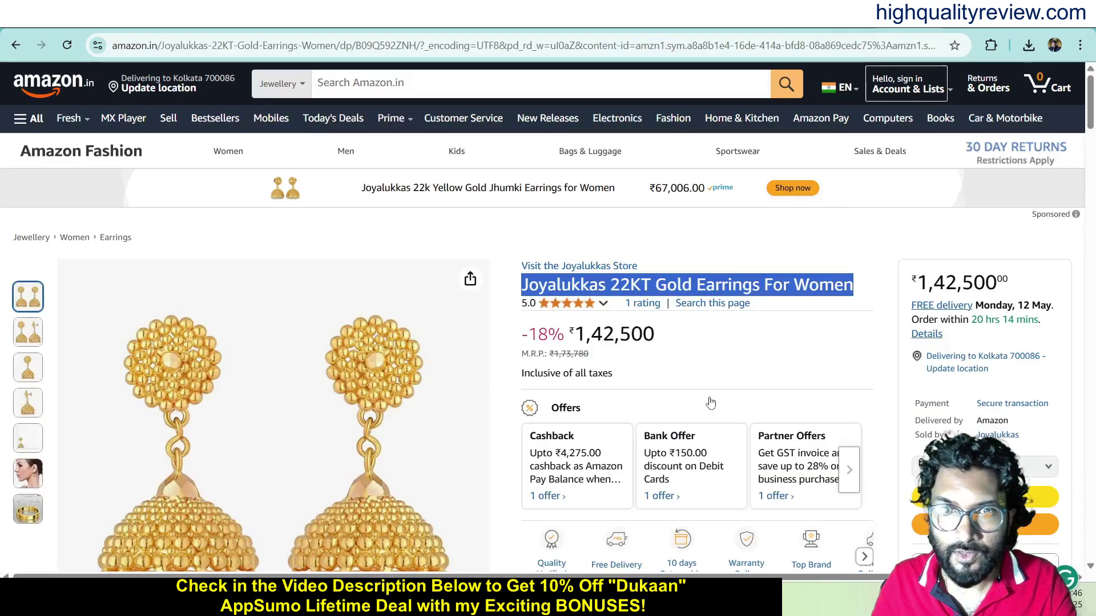
{"action": "scroll", "coordinate": [709, 421], "scroll_direction": "down", "scroll_amount": 5}
{"action": "scroll", "coordinate": [799, 424], "scroll_direction": "down", "scroll_amount": 4}
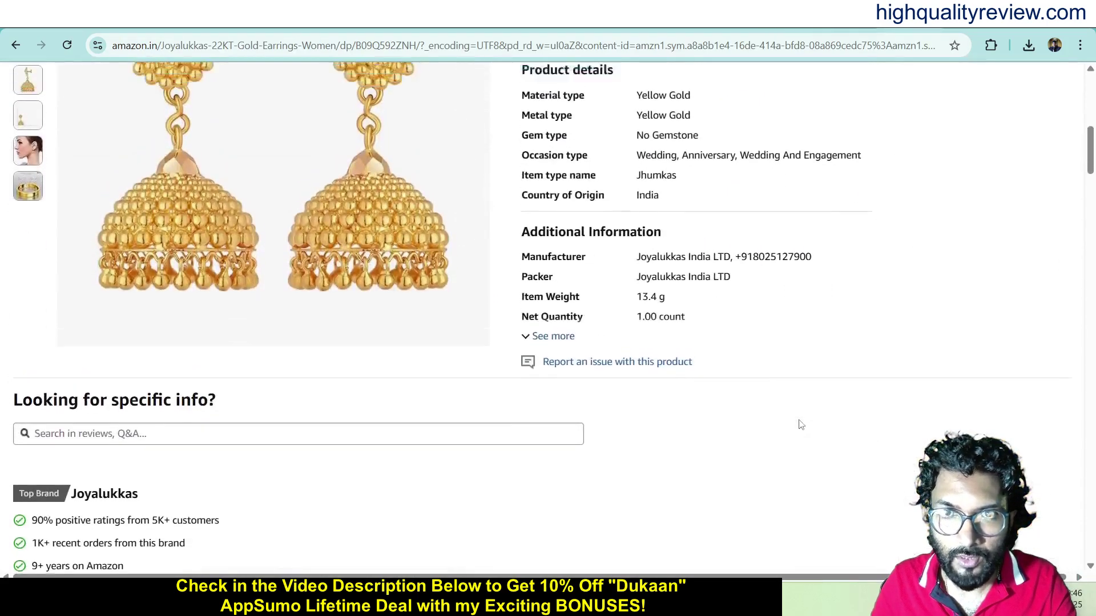
{"action": "scroll", "coordinate": [785, 422], "scroll_direction": "up", "scroll_amount": 2}
{"action": "scroll", "coordinate": [663, 322], "scroll_direction": "up", "scroll_amount": 1}
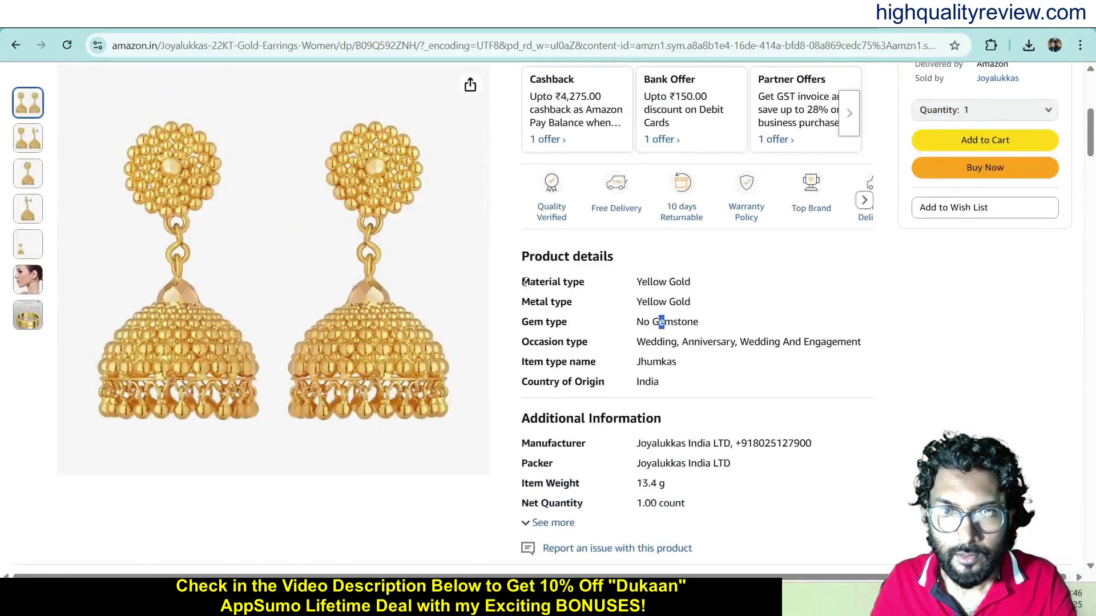
{"action": "left_click_drag", "start_coordinate": [524, 282], "coordinate": [749, 382]}
{"action": "key", "text": "ctrl+c"}
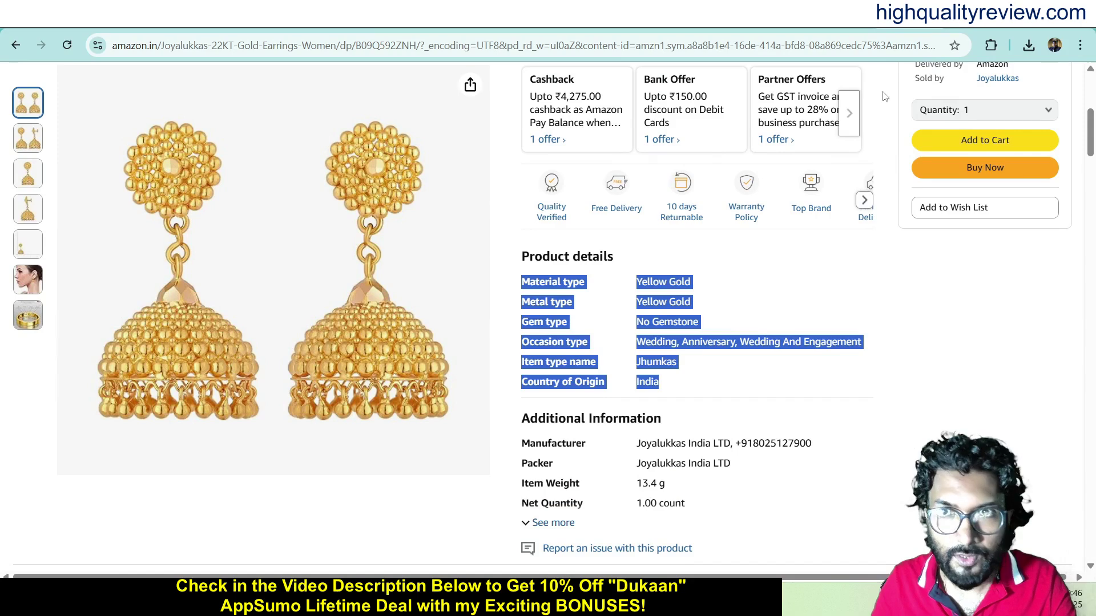
{"action": "key", "text": "ctrl+Tab"}
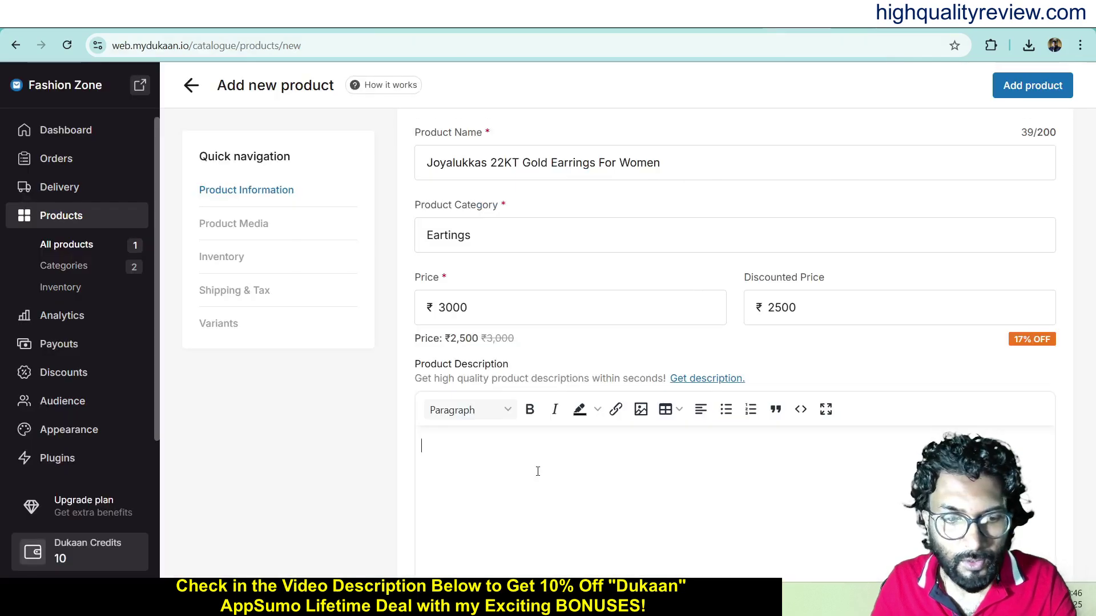
{"action": "key", "text": "ctrl+v"}
Save the main earrings image from the Amazon listing to the Downloads folder as a JPEG.
{"action": "scroll", "coordinate": [541, 465], "scroll_direction": "down", "scroll_amount": 8}
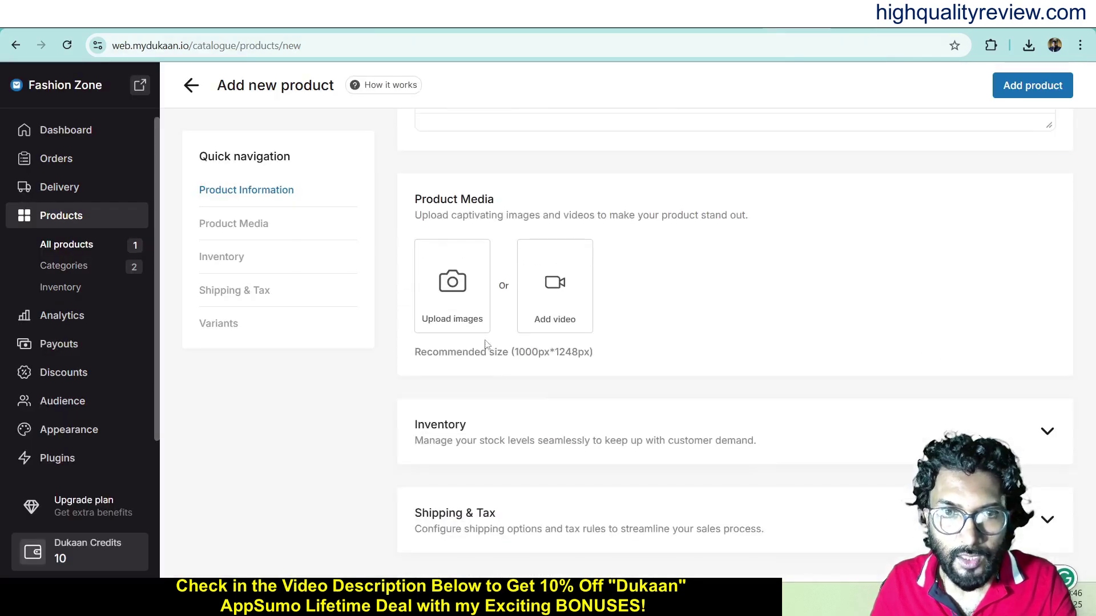
{"action": "key", "text": "ctrl+shift+Tab"}
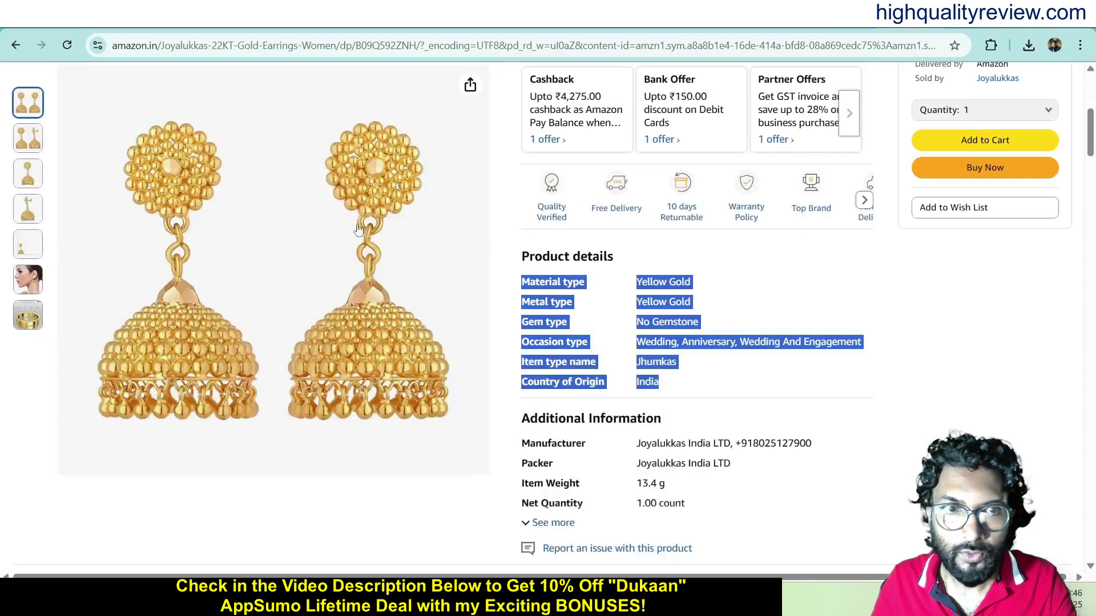
{"action": "right_click", "coordinate": [244, 235]}
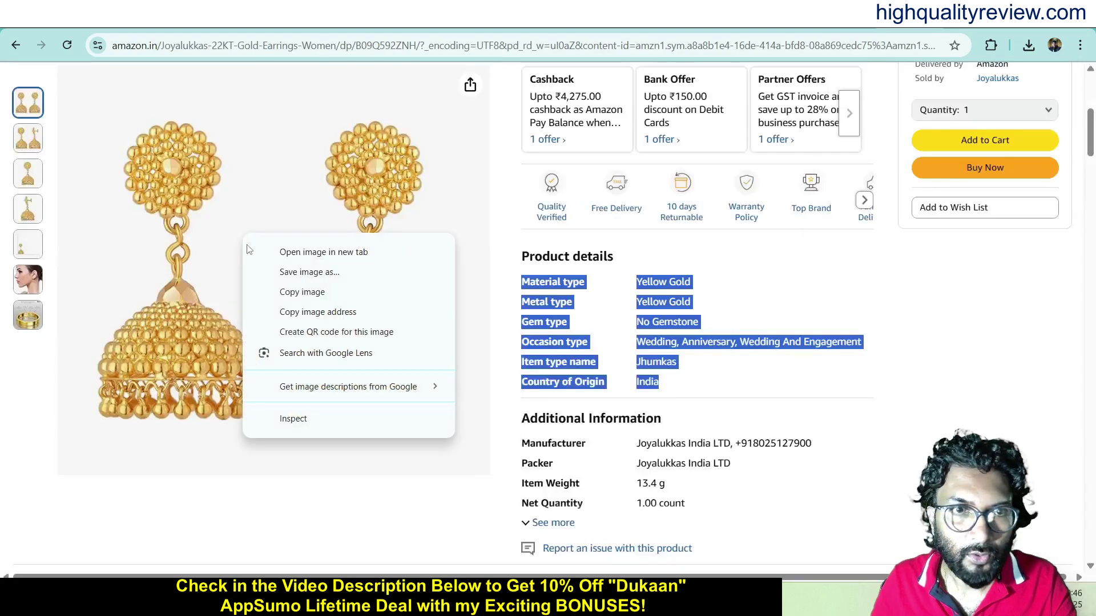
{"action": "left_click", "coordinate": [309, 273]}
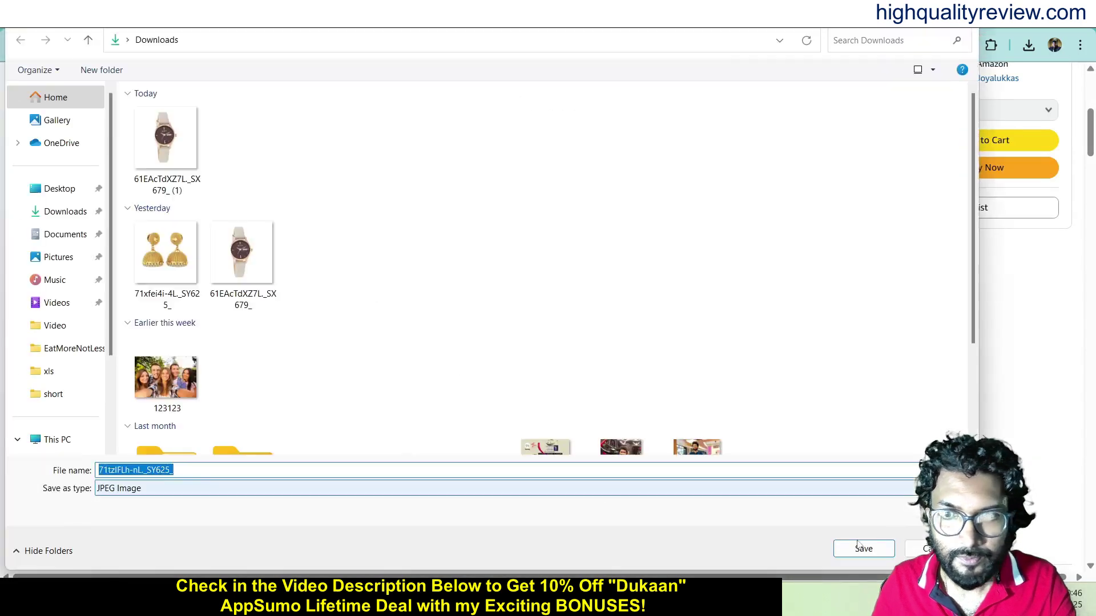
{"action": "left_click", "coordinate": [861, 548]}
Upload the downloaded earrings image 71tzIFLh-nL._SY625_ to the Dukaan product's media.
{"action": "key", "text": "ctrl+Tab"}
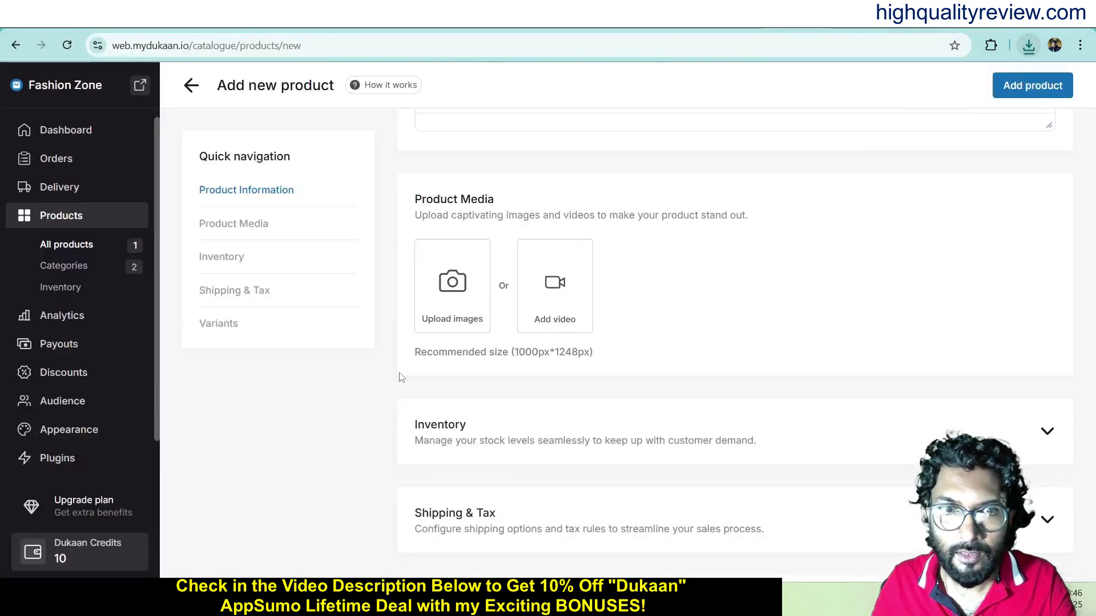
{"action": "left_click", "coordinate": [470, 289]}
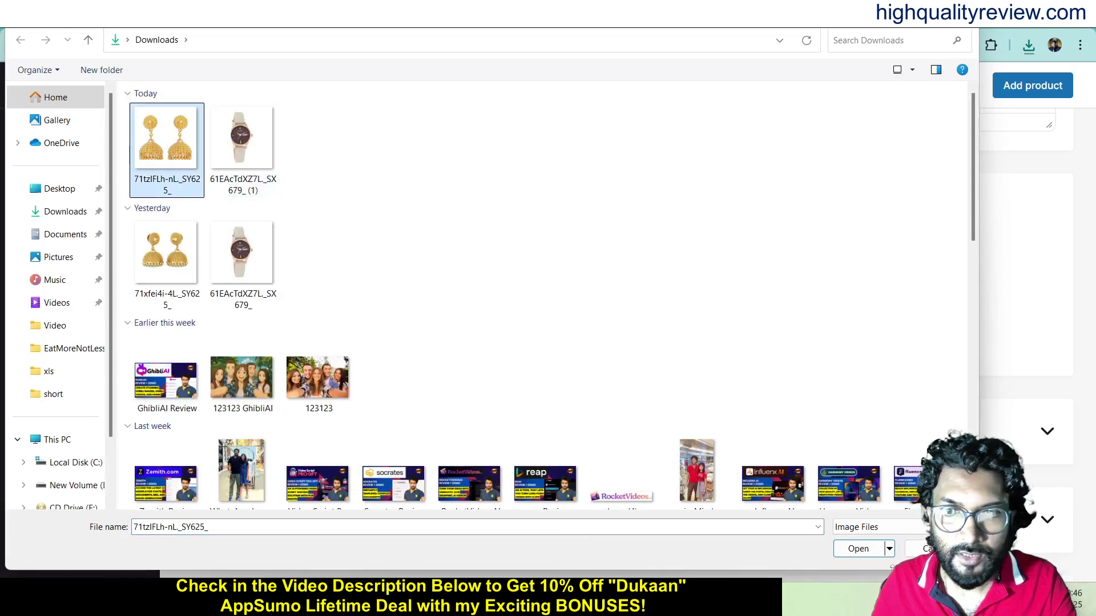
{"action": "left_click", "coordinate": [845, 549]}
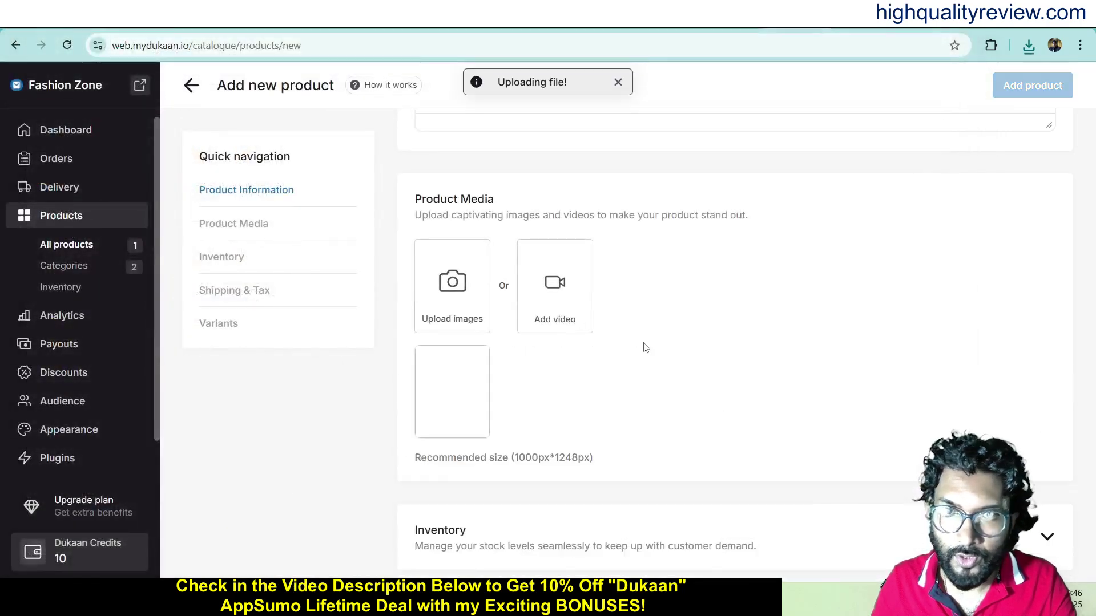
Expand the earrings product's inventory details.
{"action": "scroll", "coordinate": [646, 348], "scroll_direction": "down", "scroll_amount": 3}
{"action": "left_click", "coordinate": [600, 335]}
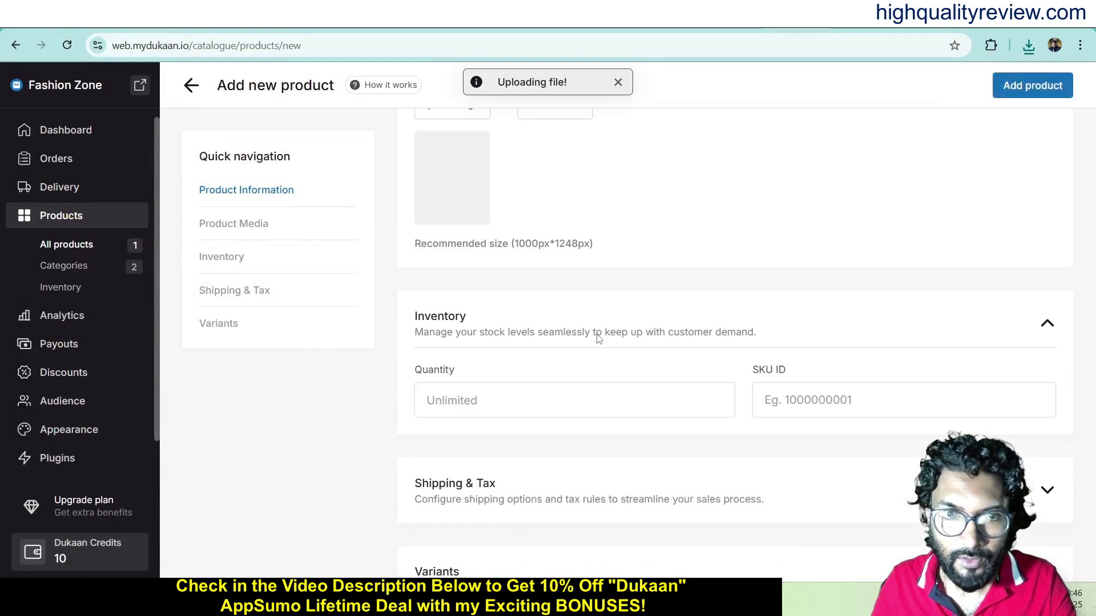